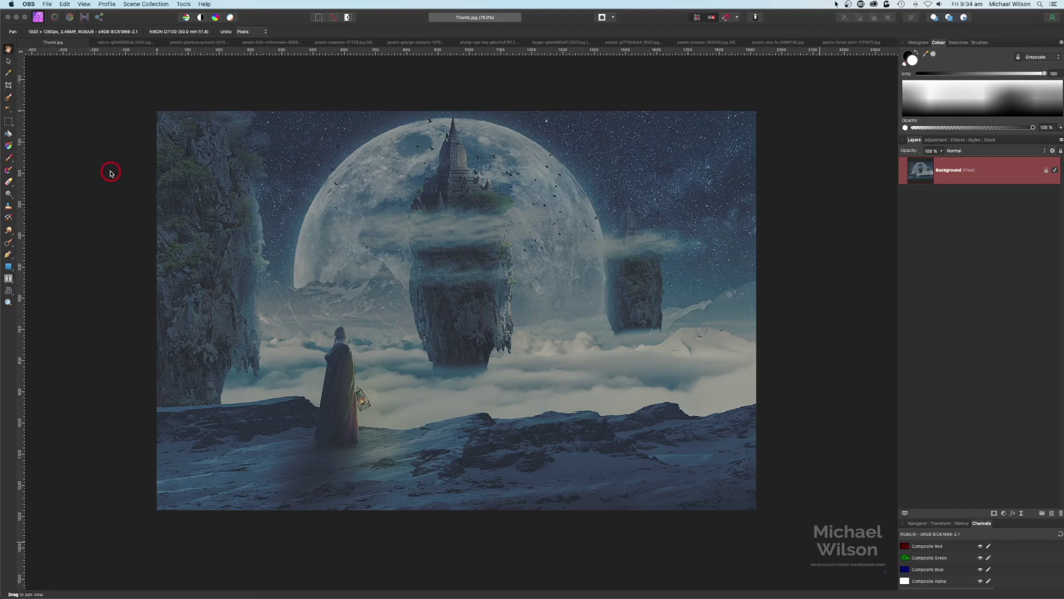
In the misty valley photo, select the mountain range with the Selection Brush, duplicate it onto its own layer and check the cutout.
left_click(122, 43)
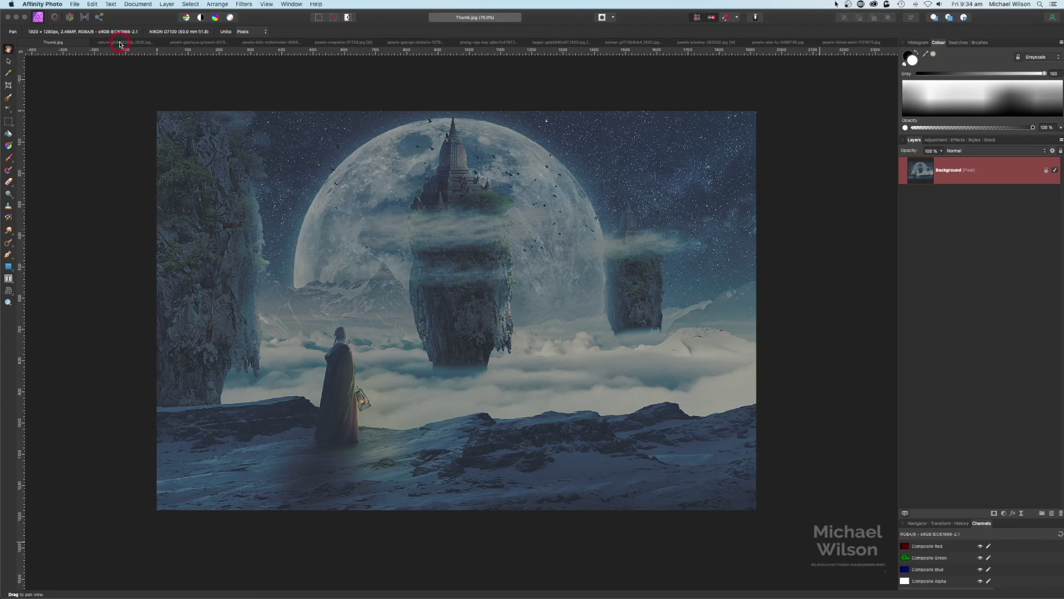
left_click(506, 294)
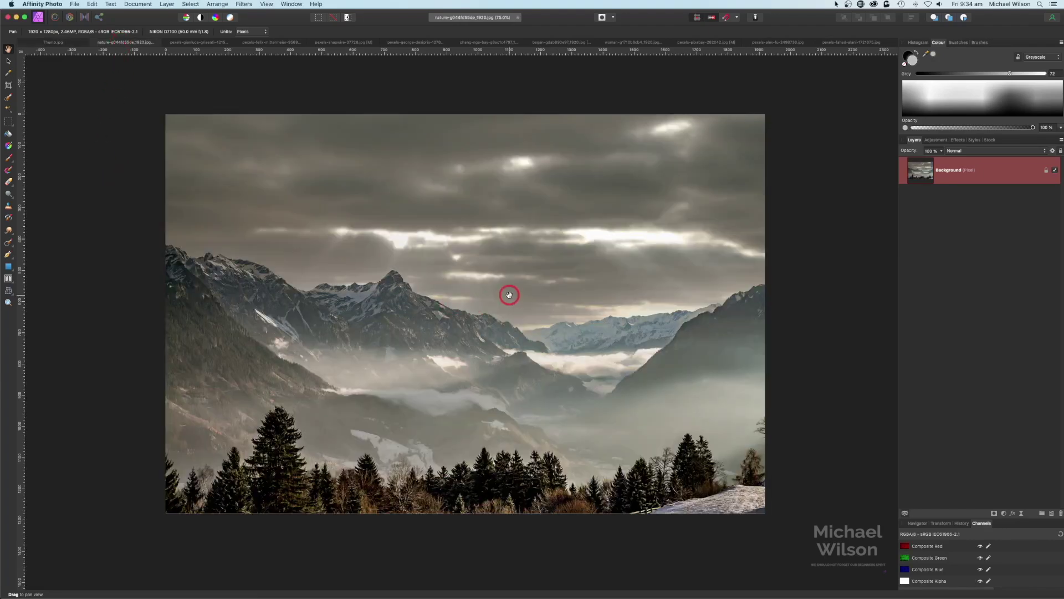
left_click(8, 97)
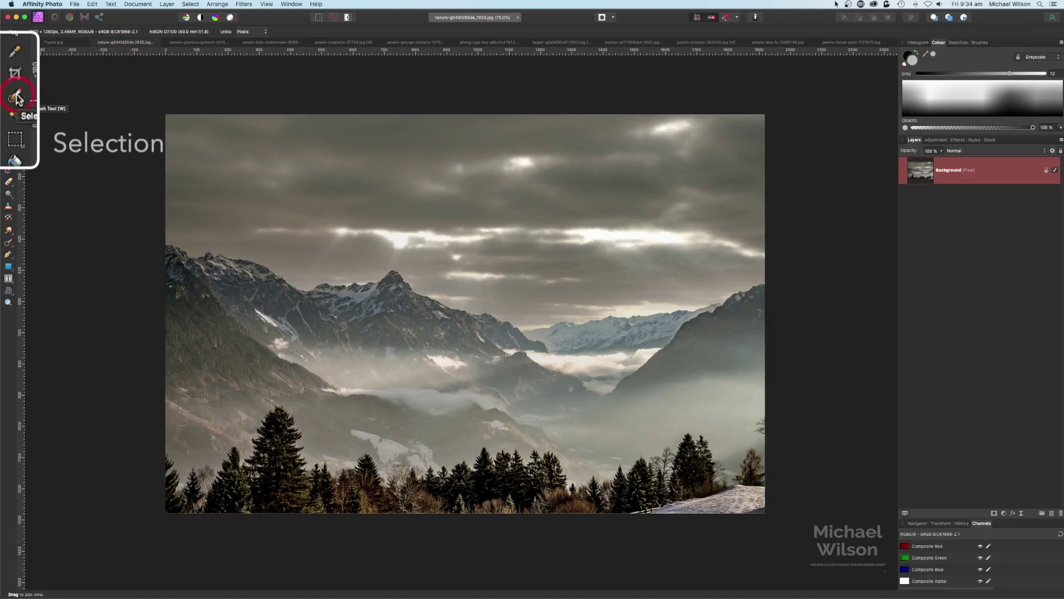
left_click(216, 275)
mouse_move(216, 276)
left_mouse_down()
mouse_move(175, 265)
mouse_move(172, 255)
mouse_move(256, 273)
mouse_move(229, 261)
left_mouse_up()
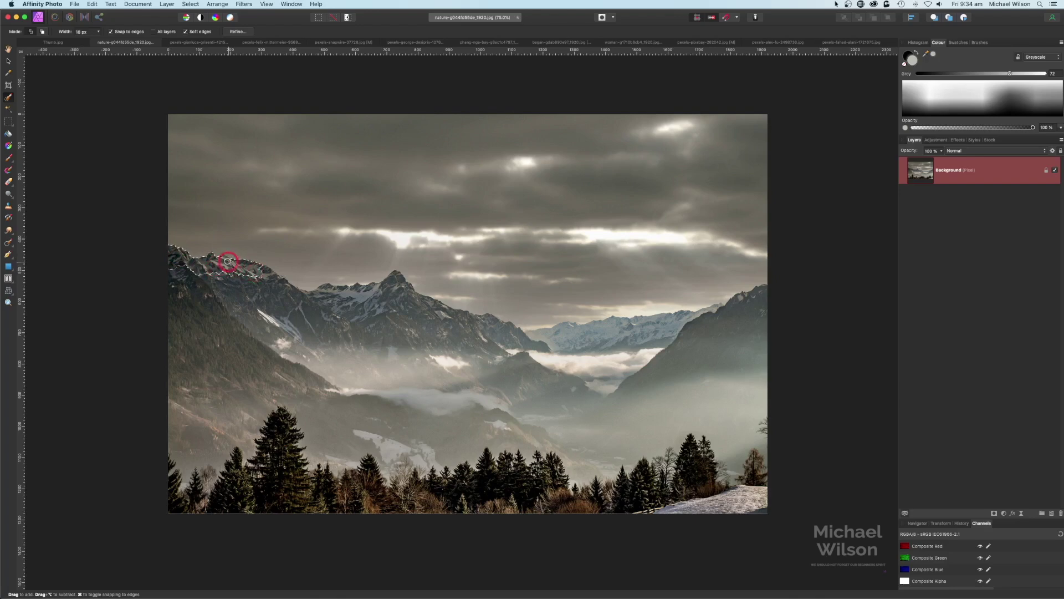
mouse_move(287, 295)
left_mouse_down()
mouse_move(326, 315)
mouse_move(325, 290)
mouse_move(373, 291)
mouse_move(504, 332)
mouse_move(565, 335)
mouse_move(713, 322)
mouse_move(749, 300)
mouse_move(571, 407)
mouse_move(225, 387)
mouse_move(204, 314)
mouse_move(446, 364)
mouse_move(417, 332)
mouse_move(421, 356)
mouse_move(343, 358)
mouse_move(236, 392)
mouse_move(455, 394)
mouse_move(528, 412)
mouse_move(337, 421)
mouse_move(276, 406)
mouse_move(468, 340)
left_mouse_up()
key("super+j")
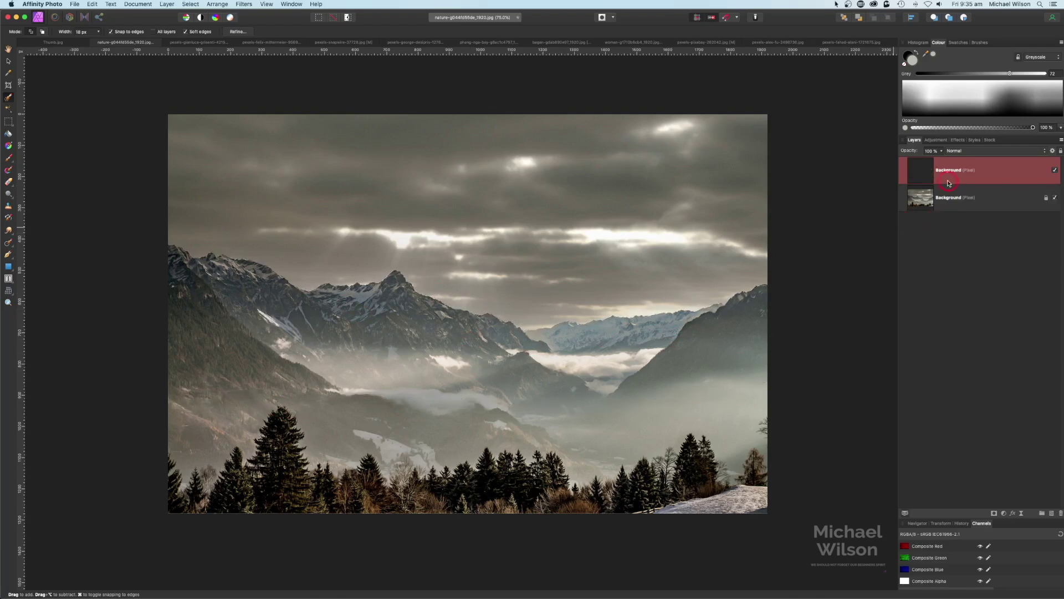
left_click(1054, 199)
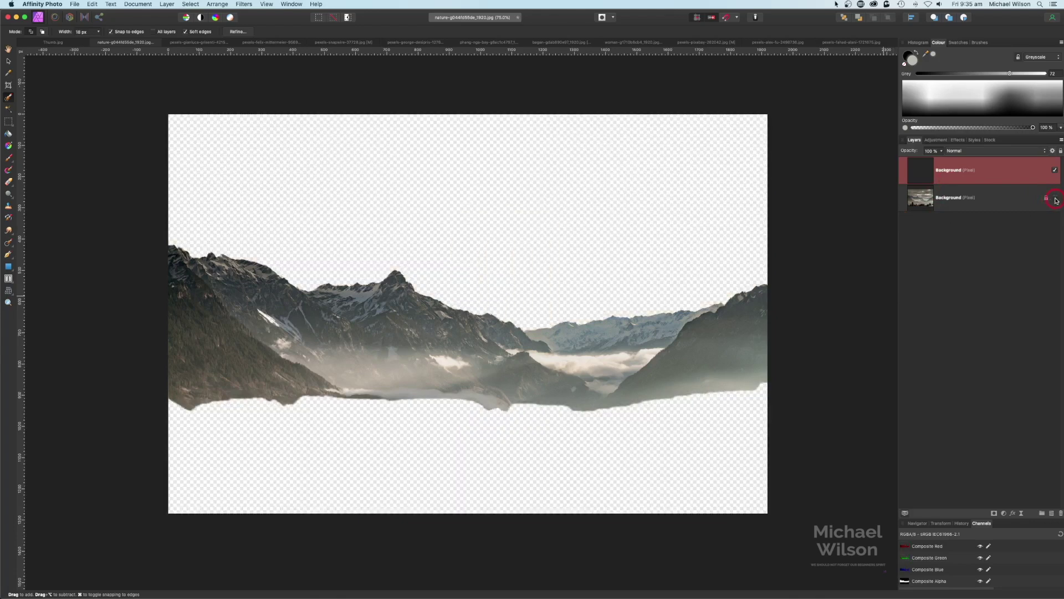
left_click(1055, 198)
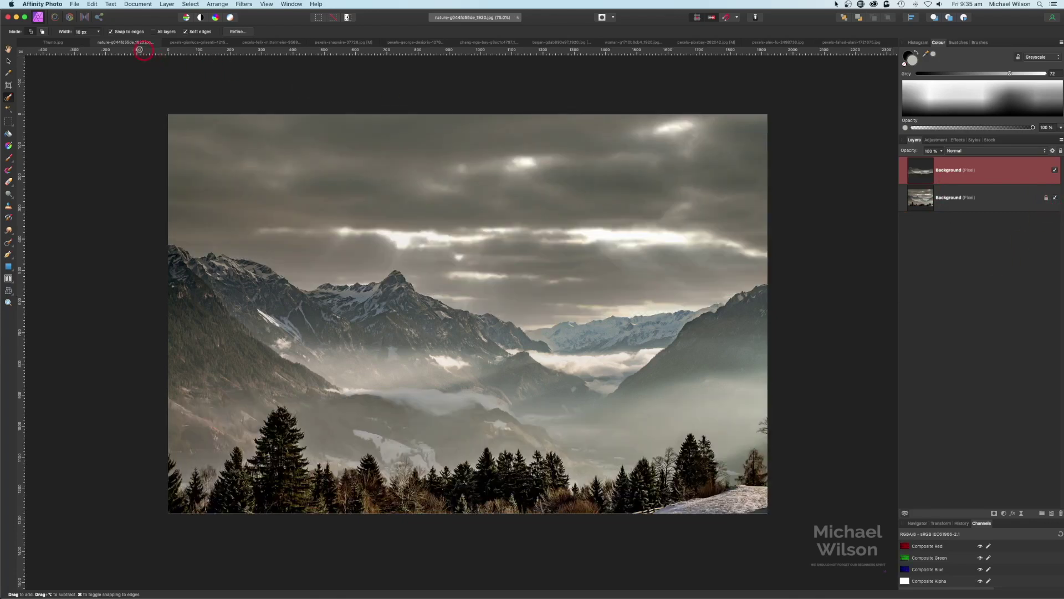
Select the snowy foreground mountains in the pink sunset photo and paste them as a layer into the misty valley photo.
left_click(177, 45)
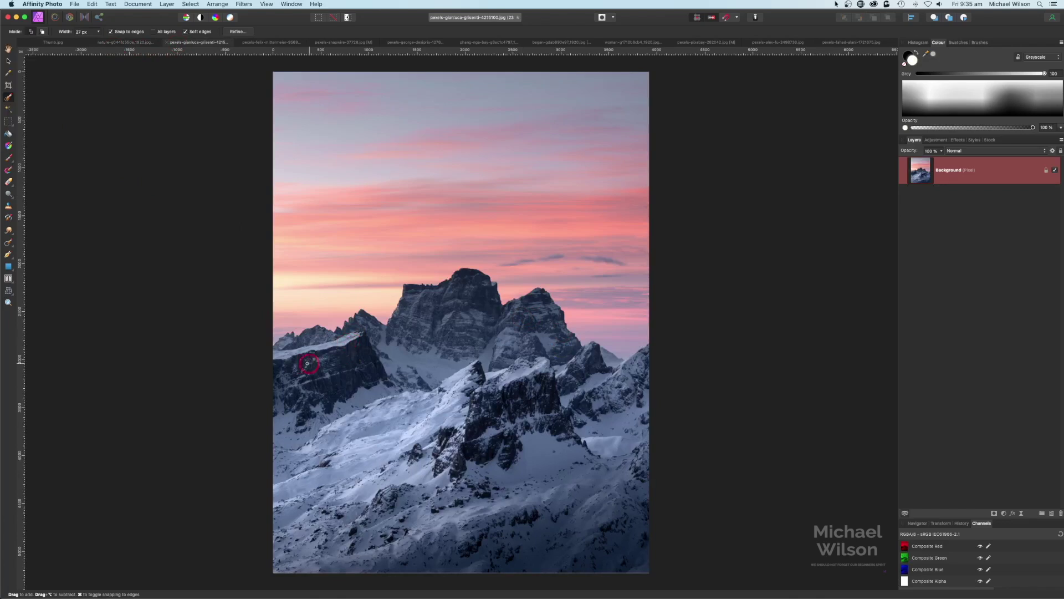
mouse_move(320, 353)
left_mouse_down()
mouse_move(361, 334)
mouse_move(370, 370)
mouse_move(460, 388)
mouse_move(497, 380)
mouse_move(507, 391)
mouse_move(485, 421)
mouse_move(454, 411)
left_mouse_up()
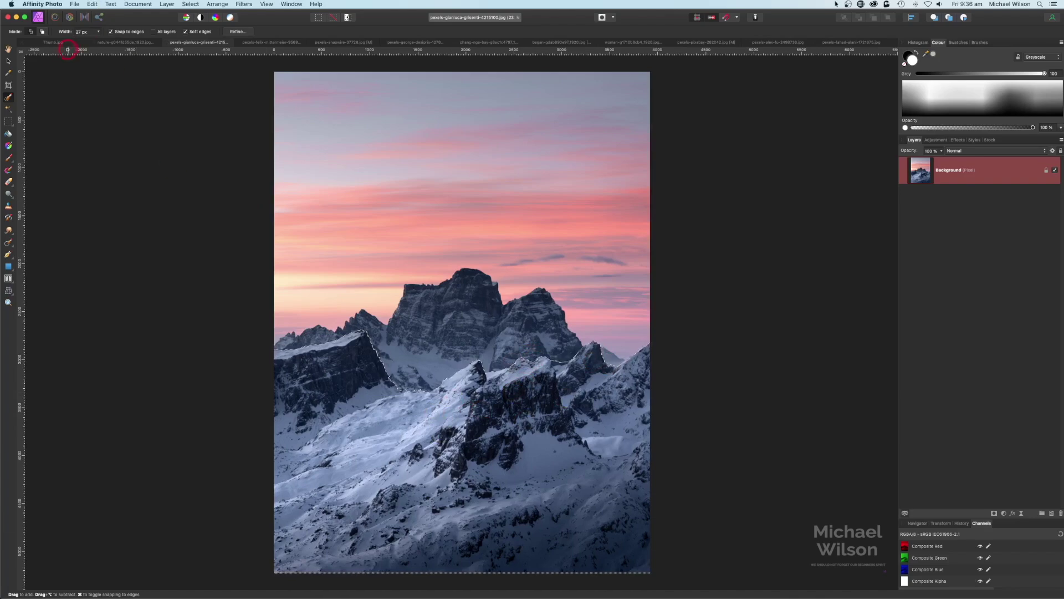
left_click(108, 44)
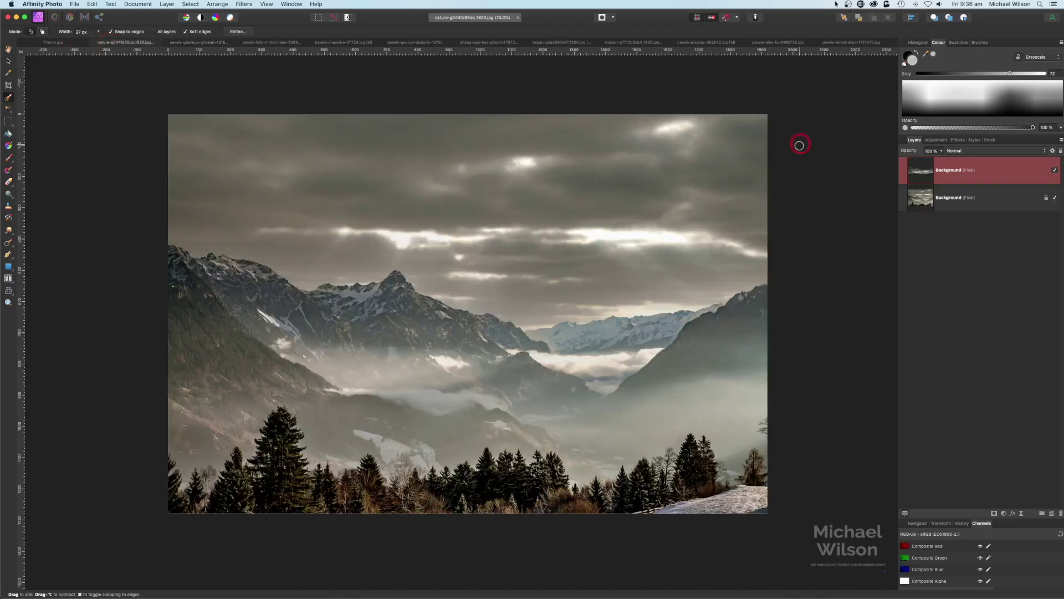
key("super+v")
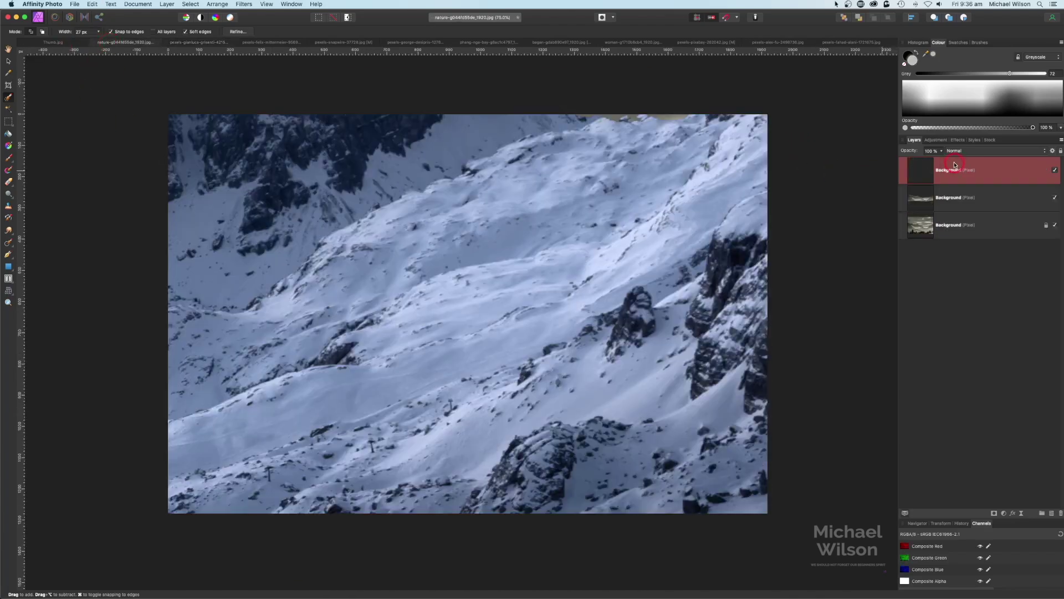
Scale the pasted snowy mountains down to the canvas width and place them along the lower edge of the image.
left_click(9, 61)
key("super+0")
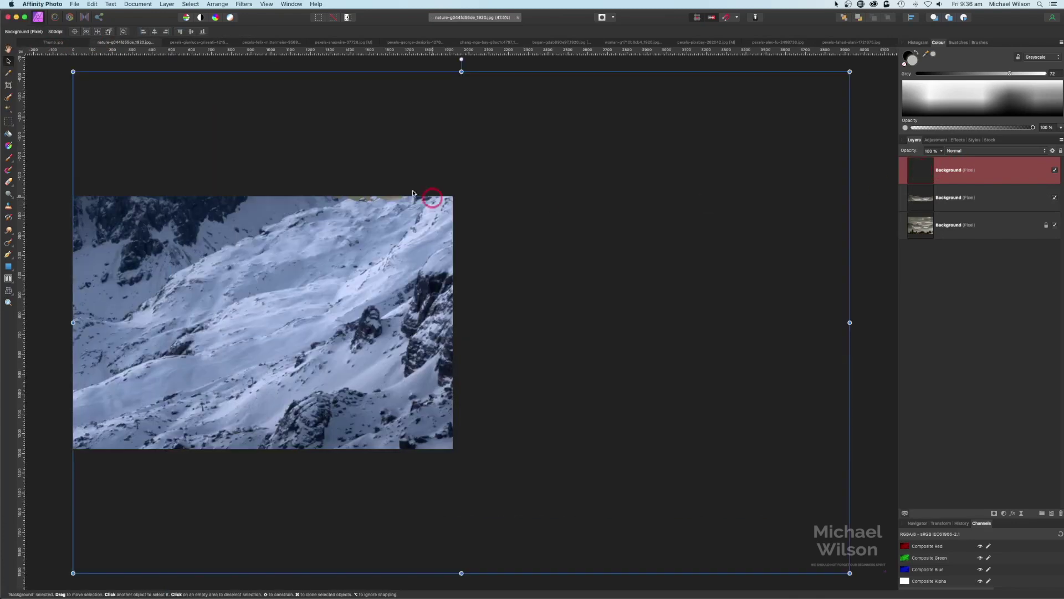
left_click_drag(850, 71, 273, 440)
left_click_drag(257, 510, 456, 428)
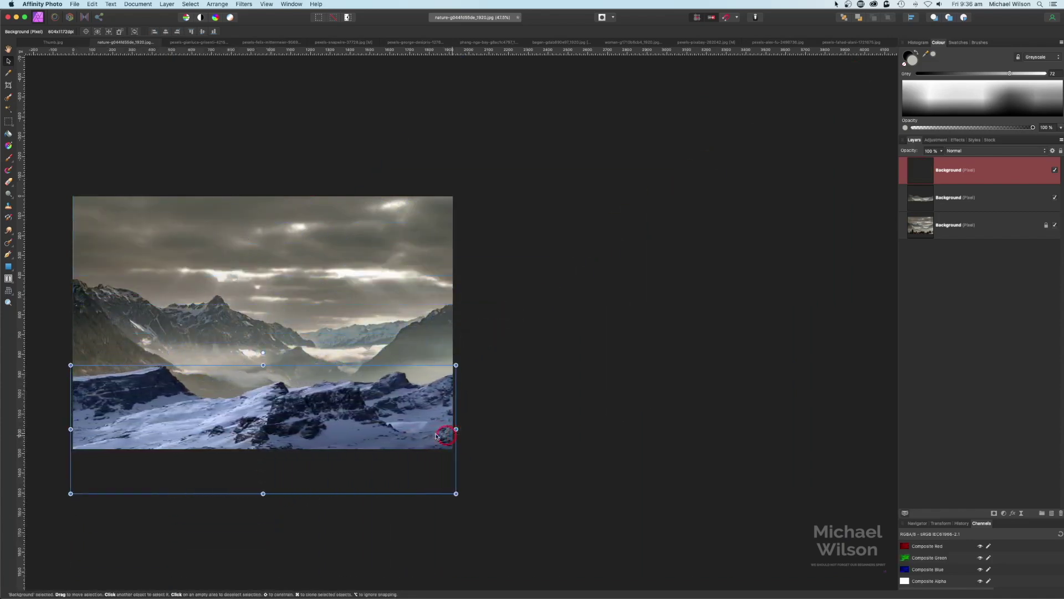
mouse_move(371, 411)
left_mouse_down()
mouse_move(362, 441)
mouse_move(356, 423)
mouse_move(367, 424)
left_mouse_up()
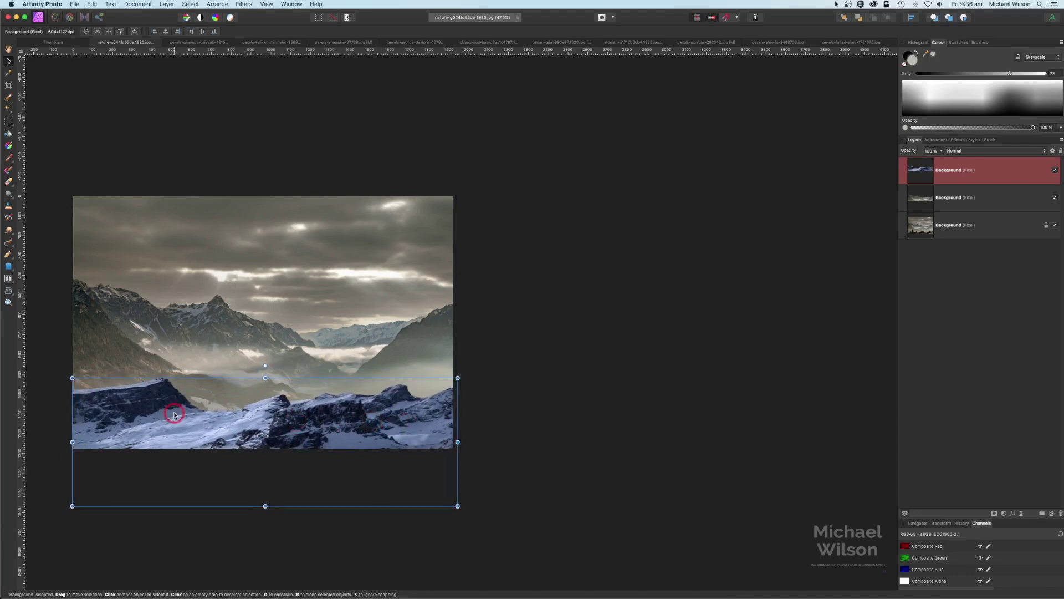
key("super+0")
left_click(852, 333)
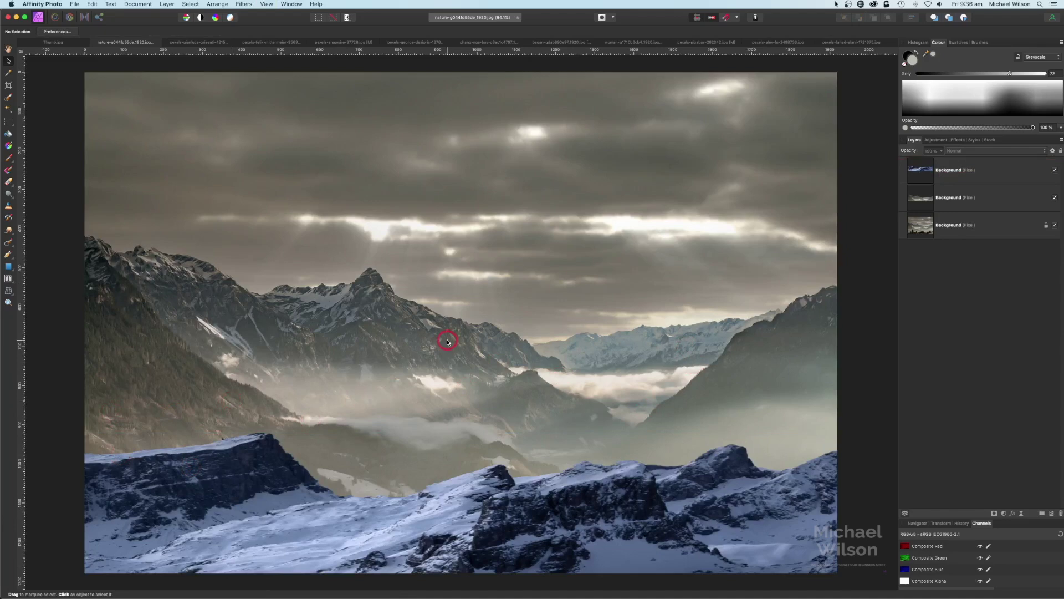
key("super+minus")
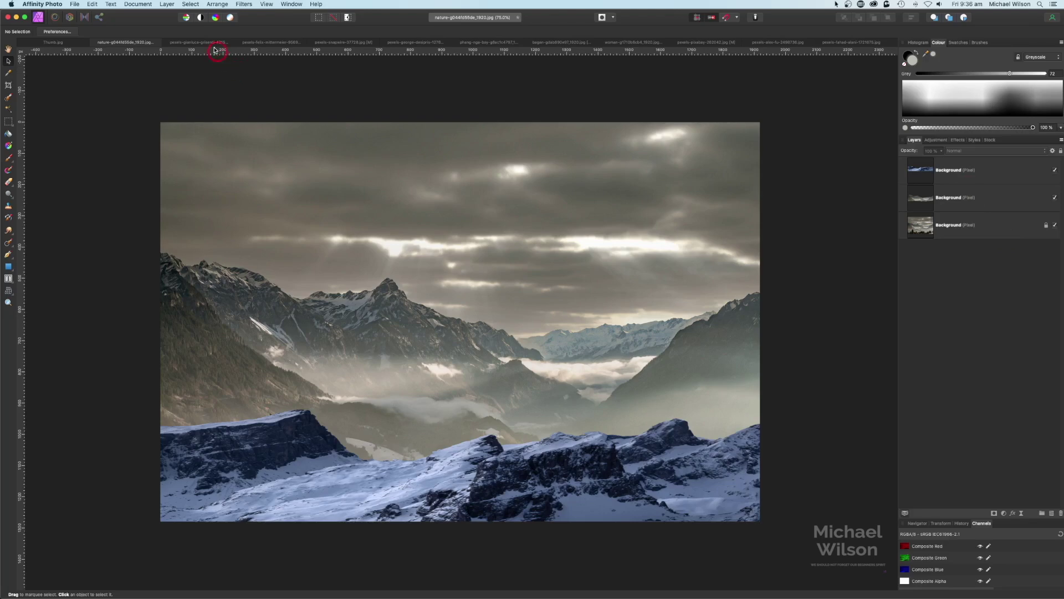
Copy the Milky Way starry sky photo into the valley composite, directly above the mountain cutout layer.
left_click(263, 43)
key("h")
left_click_drag(514, 257, 587, 257)
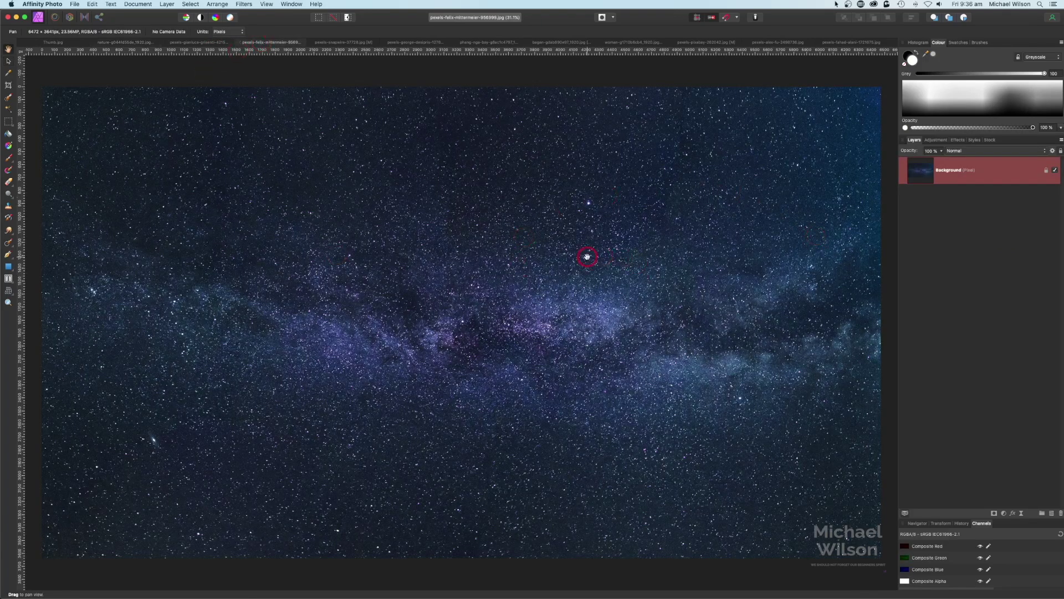
left_click(127, 43)
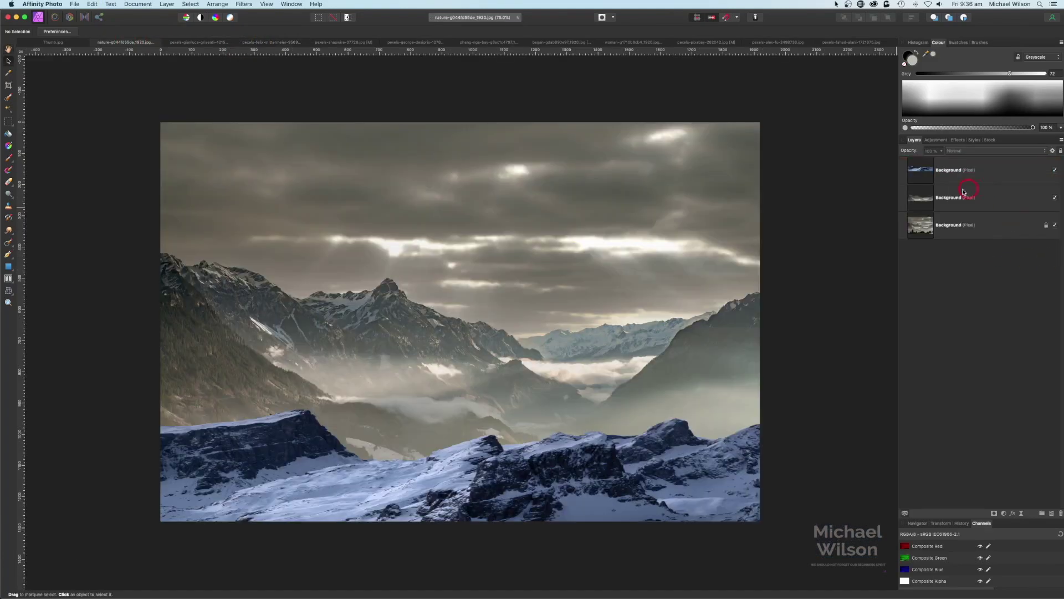
left_click(959, 193)
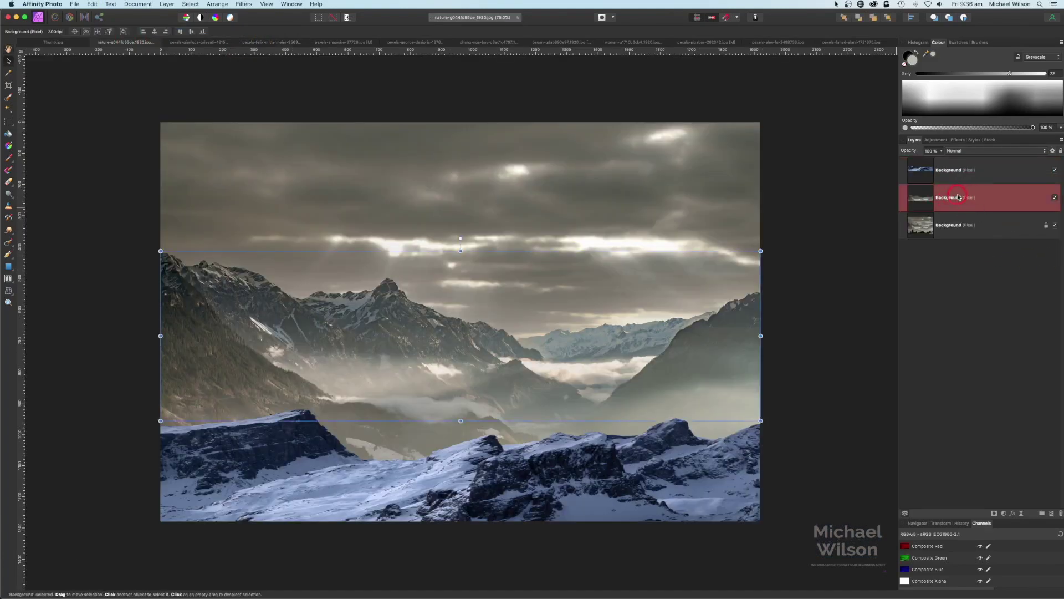
key("super+v")
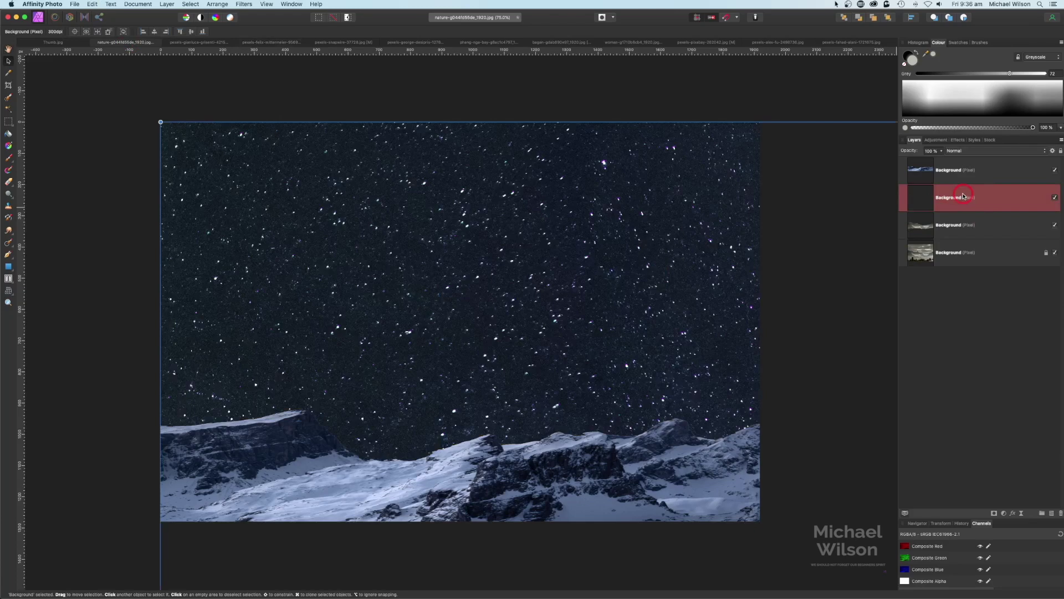
Scale the starry sky layer down to match the canvas width.
key("super+0")
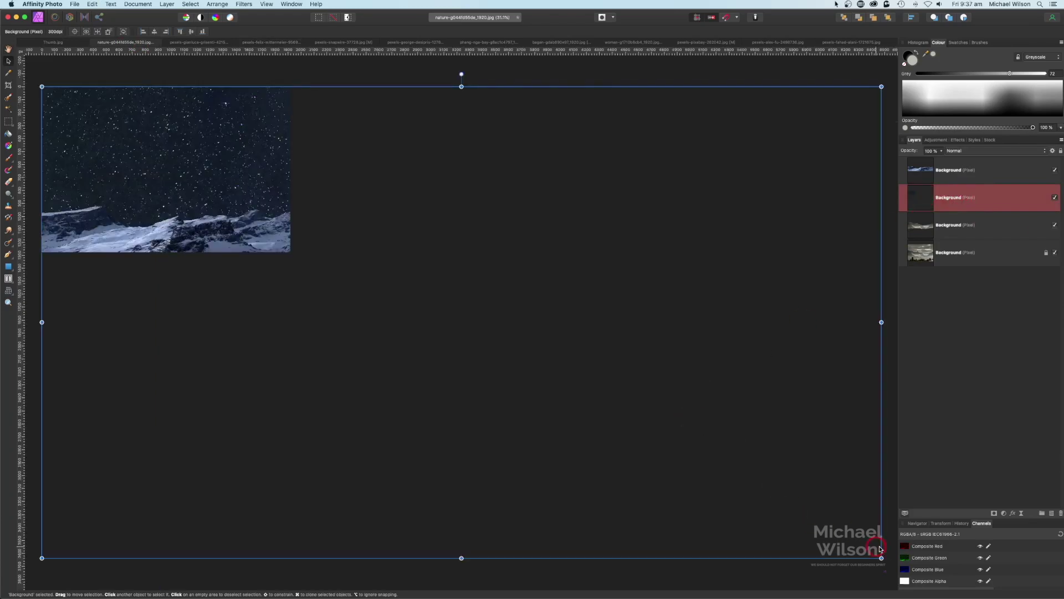
left_click_drag(882, 557, 292, 225)
key("super+0")
left_click(742, 249)
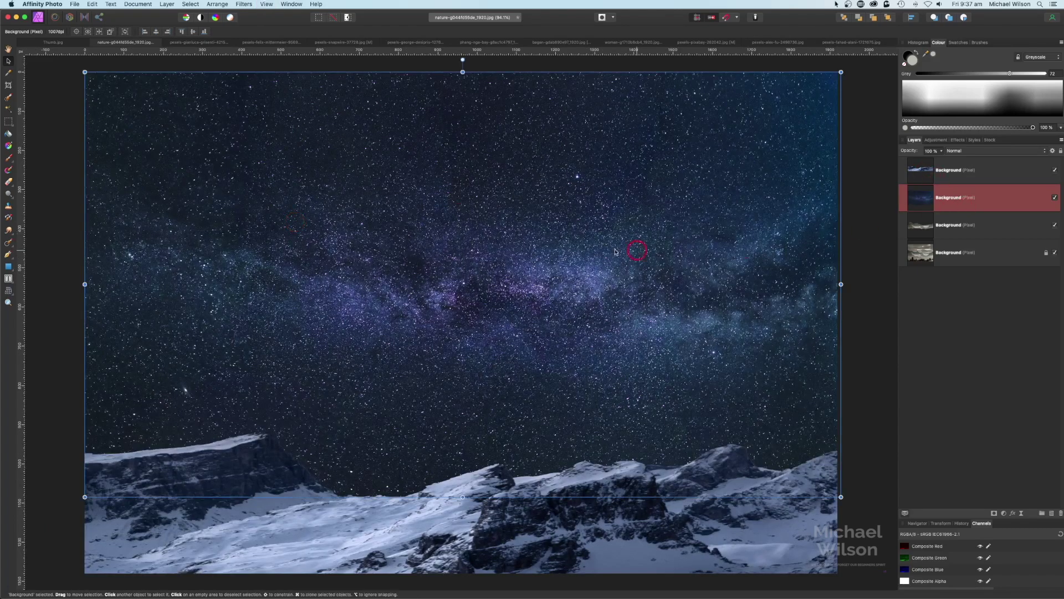
Move the starry sky layer beneath the mountain cutout and shorten its height so it ends behind the mountain range.
left_click(1055, 197)
left_click_drag(987, 204, 999, 235)
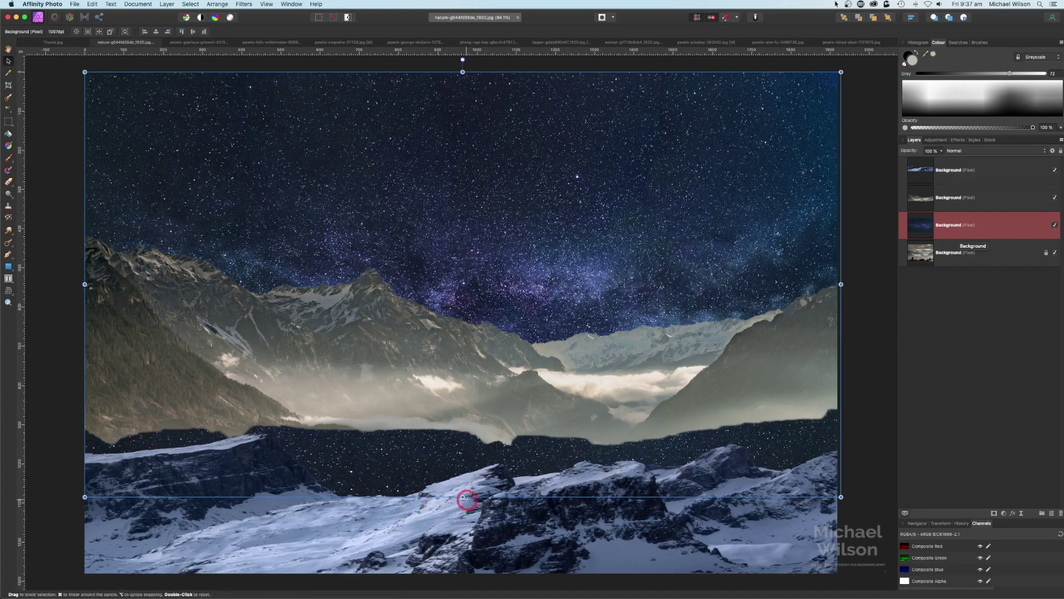
left_click_drag(462, 496, 480, 374)
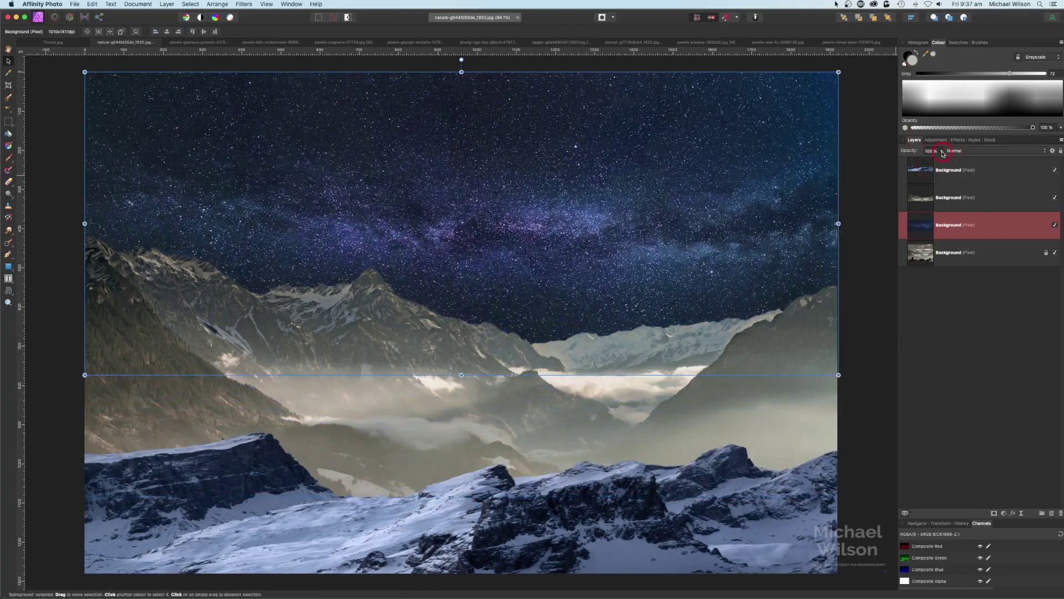
Lower the starry sky layer's opacity to 70% so the original clouds blend through.
left_click(940, 152)
left_click_drag(939, 162, 927, 162)
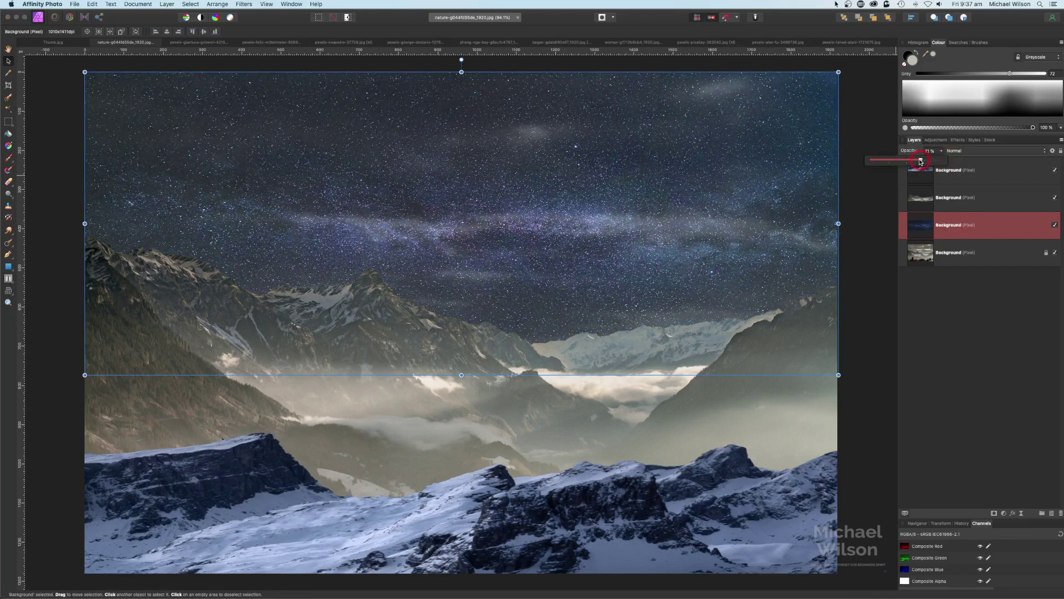
left_click(417, 243)
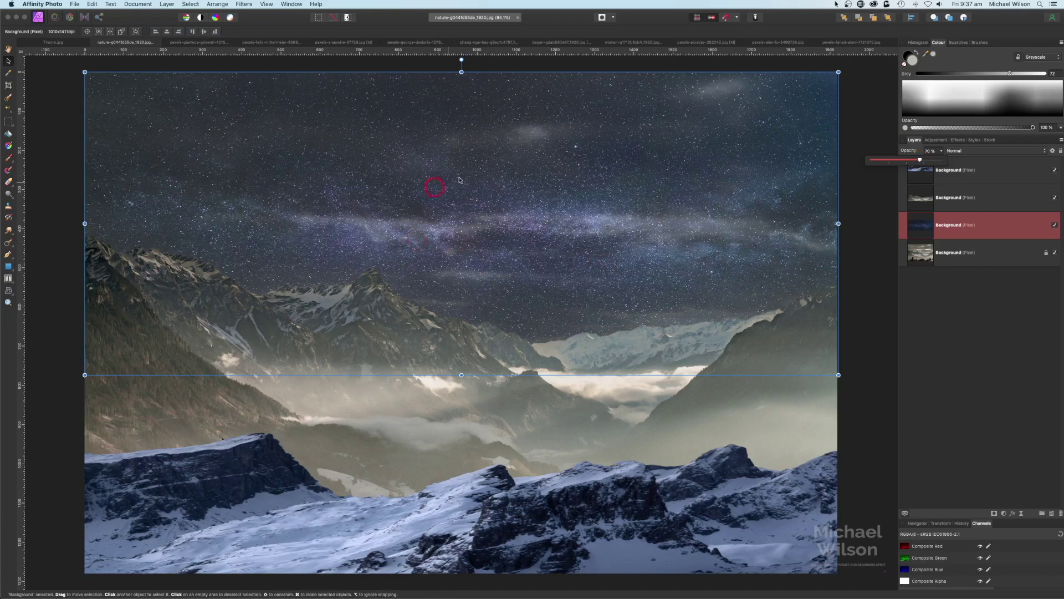
left_click(874, 314)
left_click(982, 237)
Add a Selective Colour adjustment above the snowy foreground layer, setting Neutrals to Cyan 34% and Yellow -40%.
left_click(974, 168)
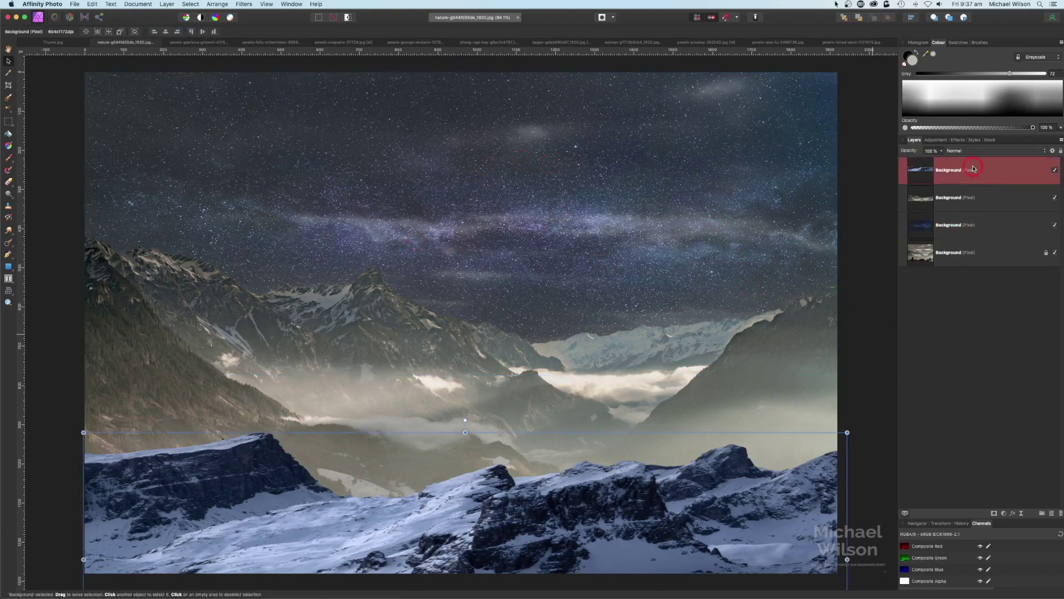
left_click(1005, 511)
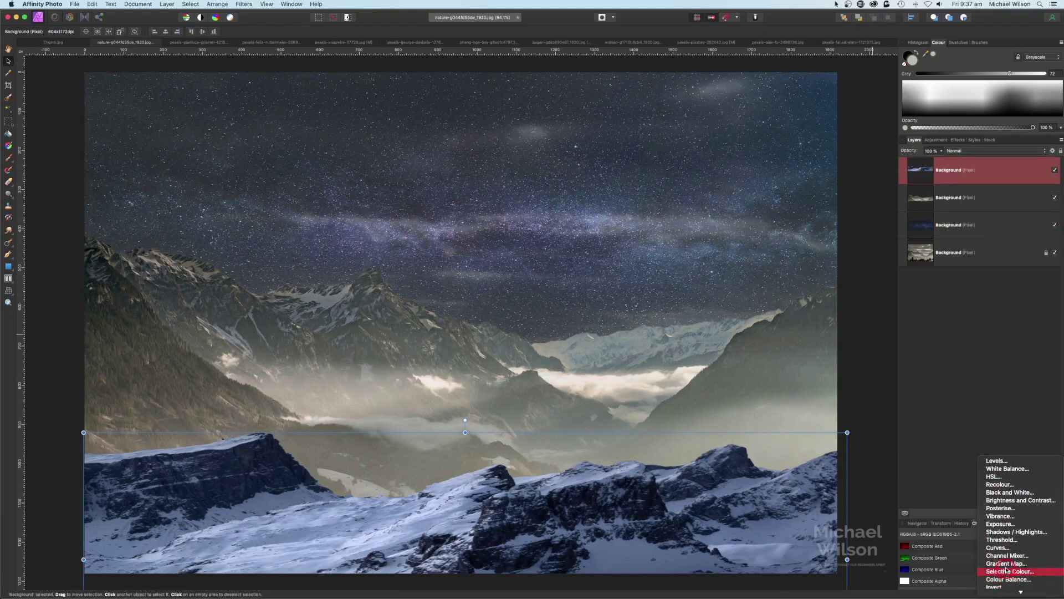
left_click(1009, 572)
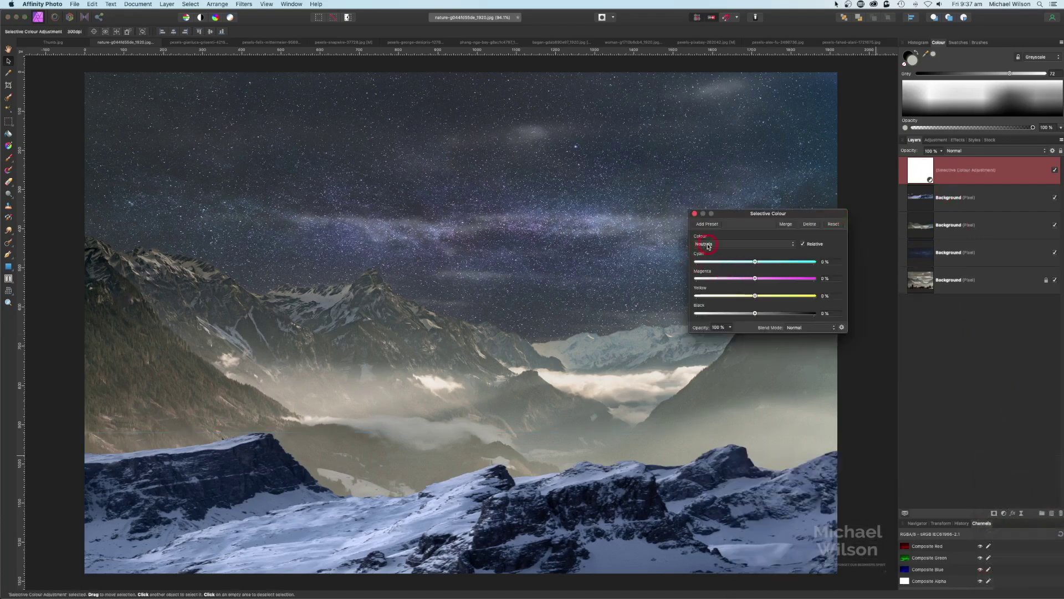
left_click(701, 243)
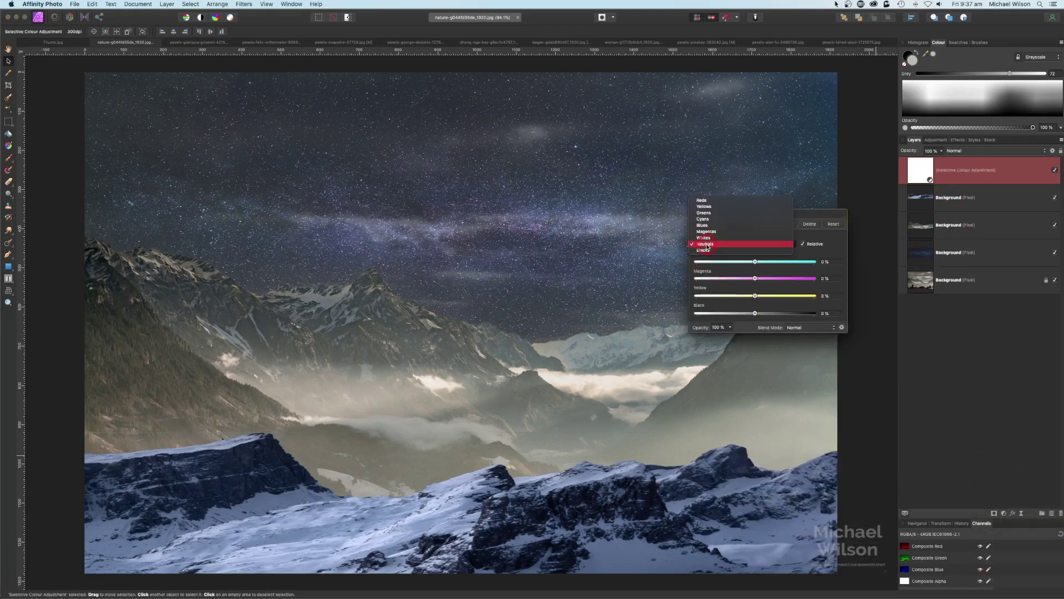
left_click(708, 247)
left_click_drag(758, 263, 732, 297)
left_click_drag(774, 263, 777, 264)
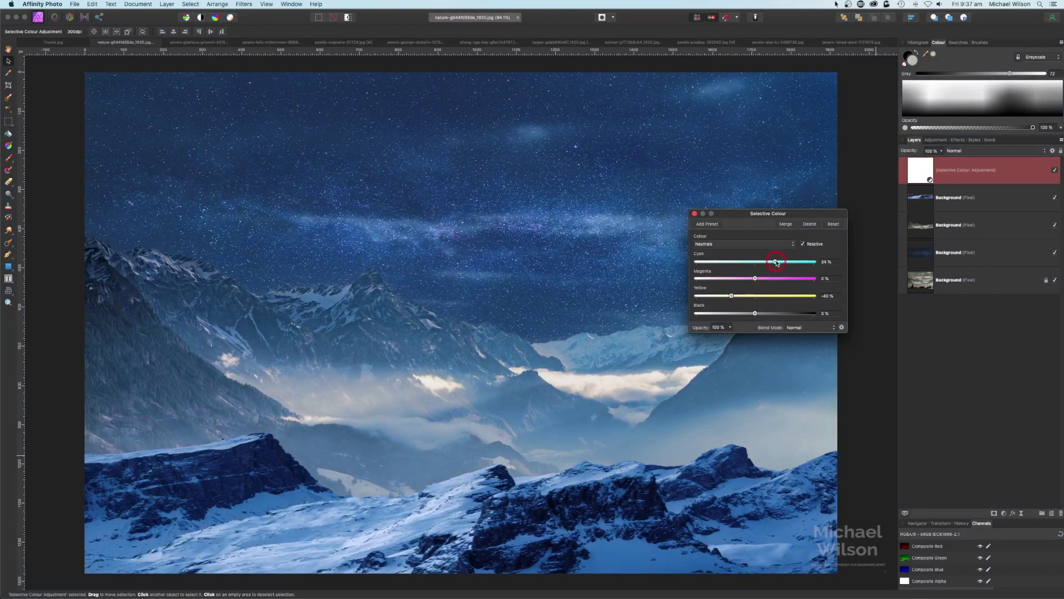
left_click(732, 297)
left_click(694, 214)
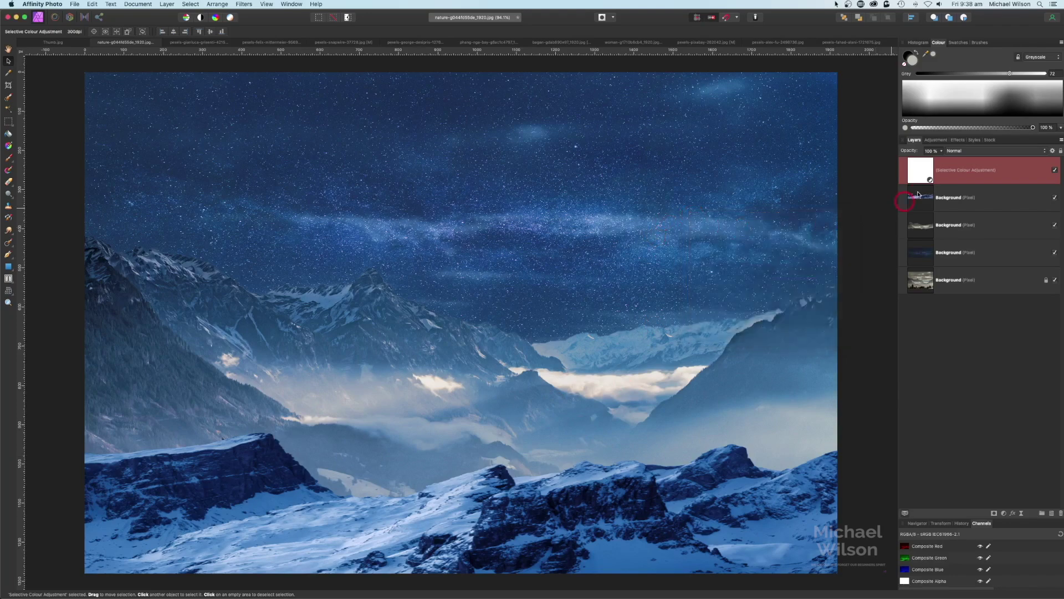
Rename the snowy foreground mountains layer to ForeGround.
left_click(951, 198)
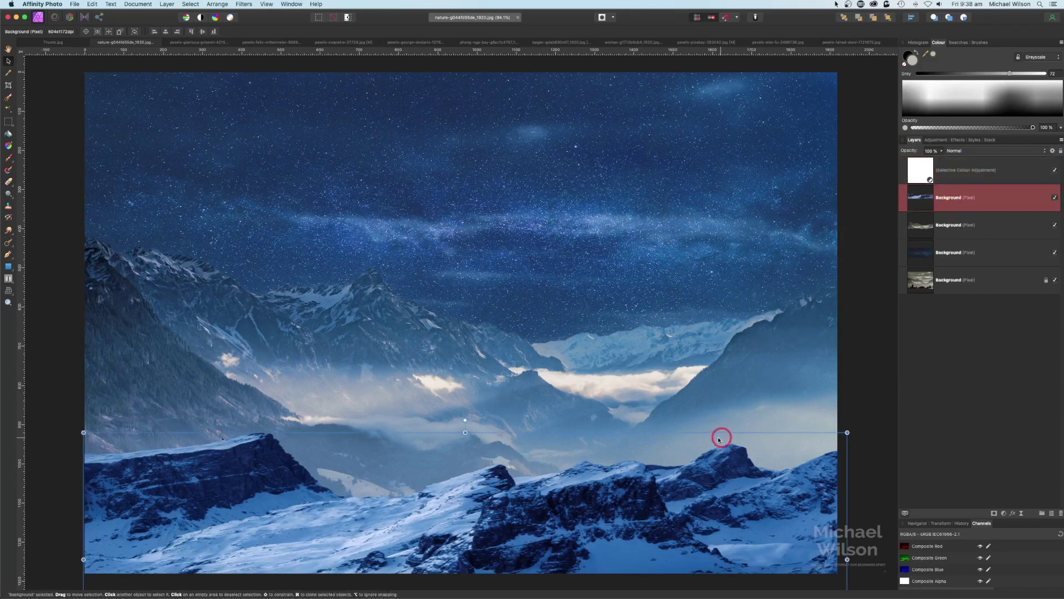
double_click(950, 198)
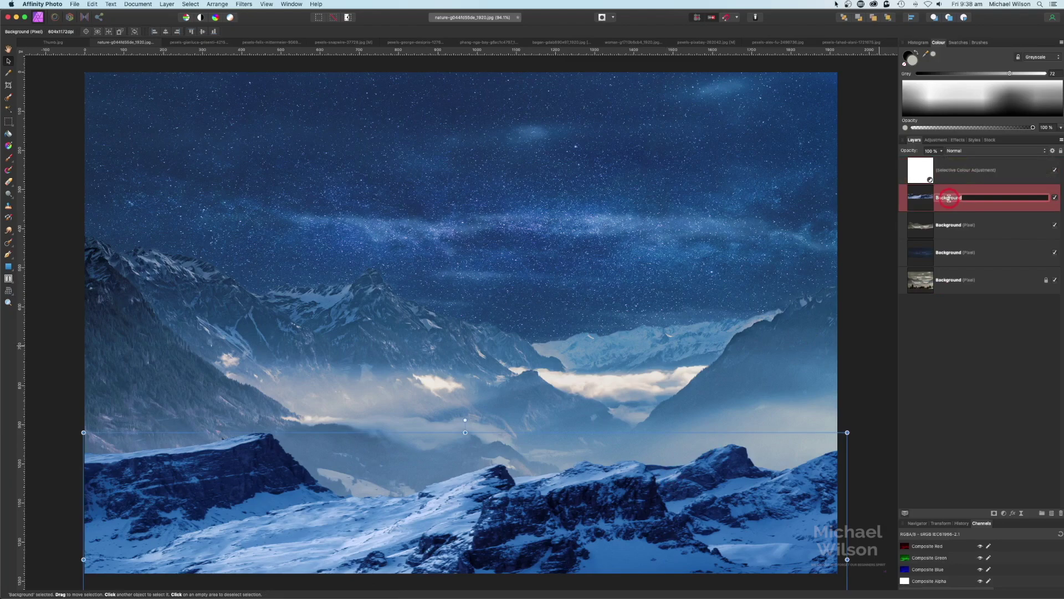
type("ForeGround")
key("Return")
Add an Exposure adjustment and nest it inside the ForeGround layer so it affects only the snowy foreground.
left_click(1009, 515)
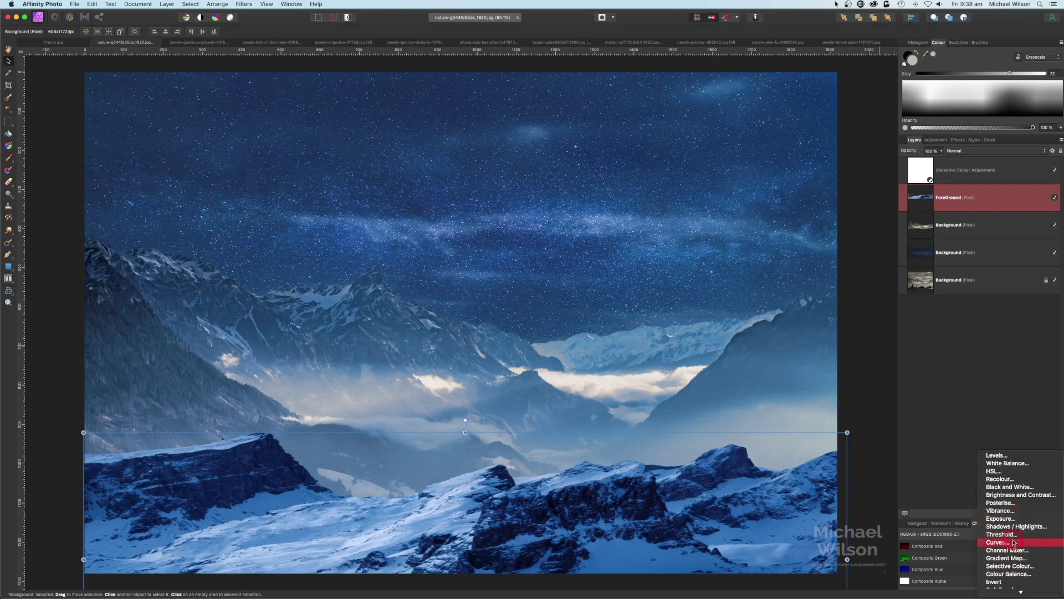
left_click(1010, 521)
left_click_drag(978, 206, 990, 237)
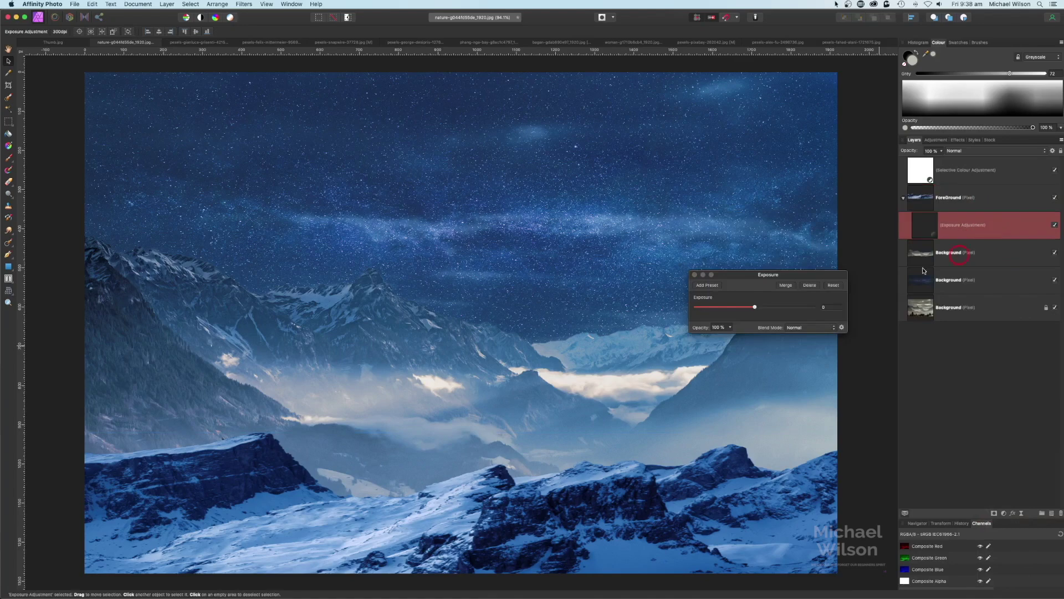
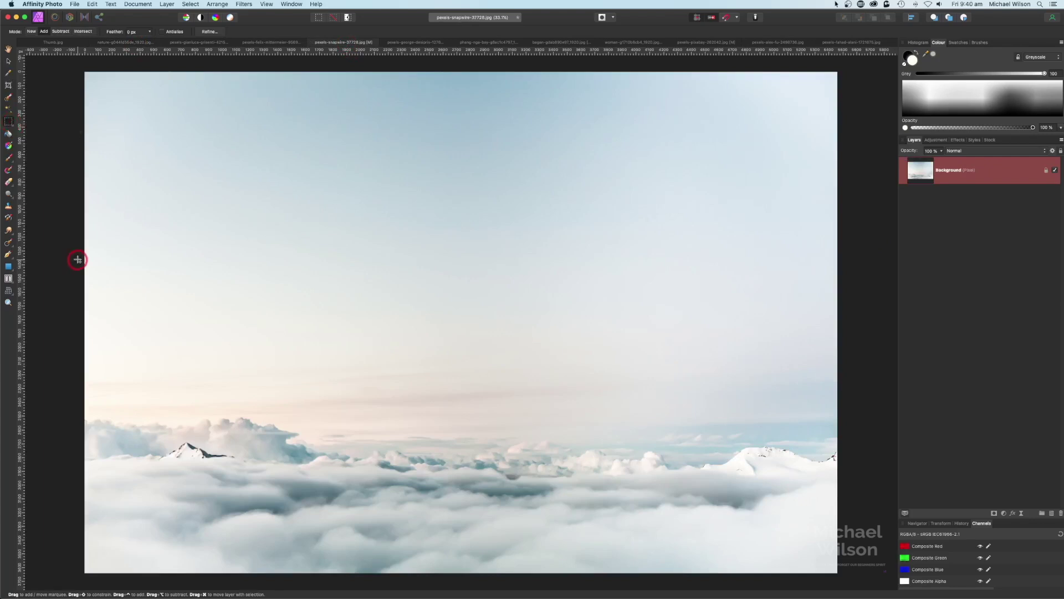
Copy the lower part of the cloud photo across its full width and paste it above the mountain cutout in the landscape document.
left_click_drag(83, 256, 839, 560)
key("super+c")
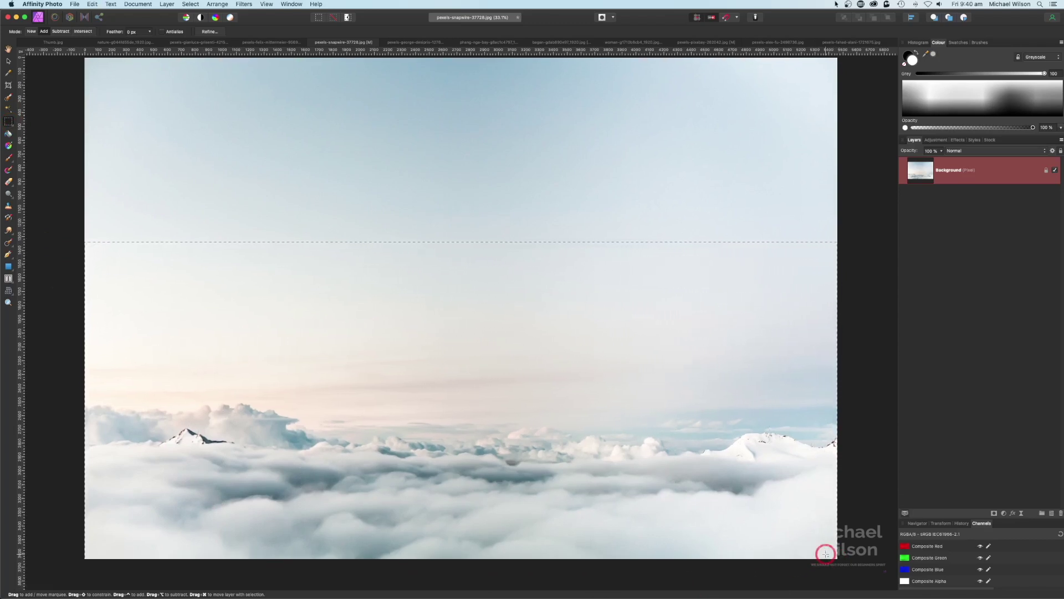
left_click(123, 42)
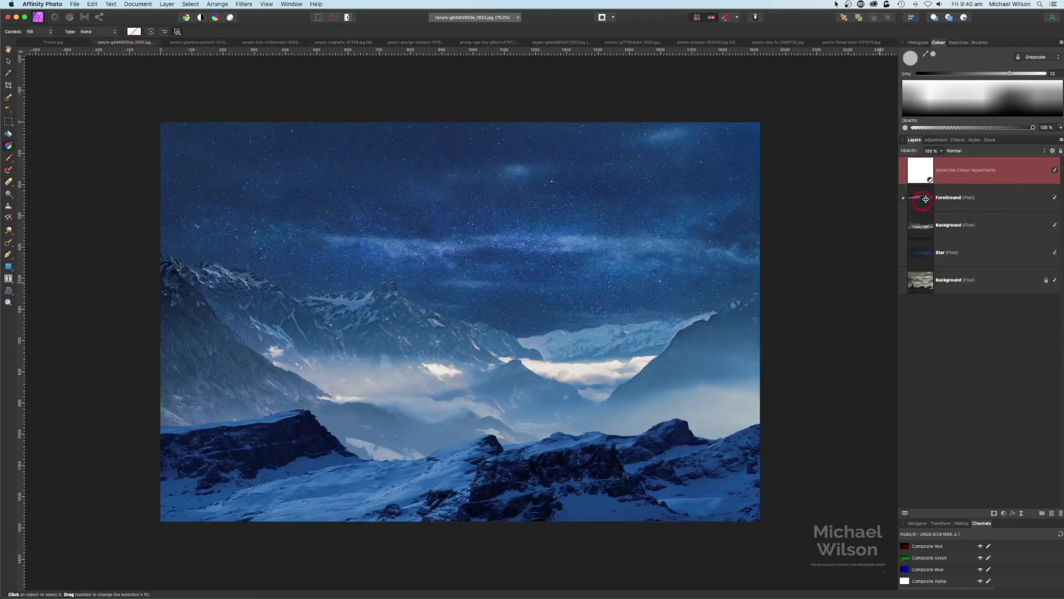
left_click(959, 223)
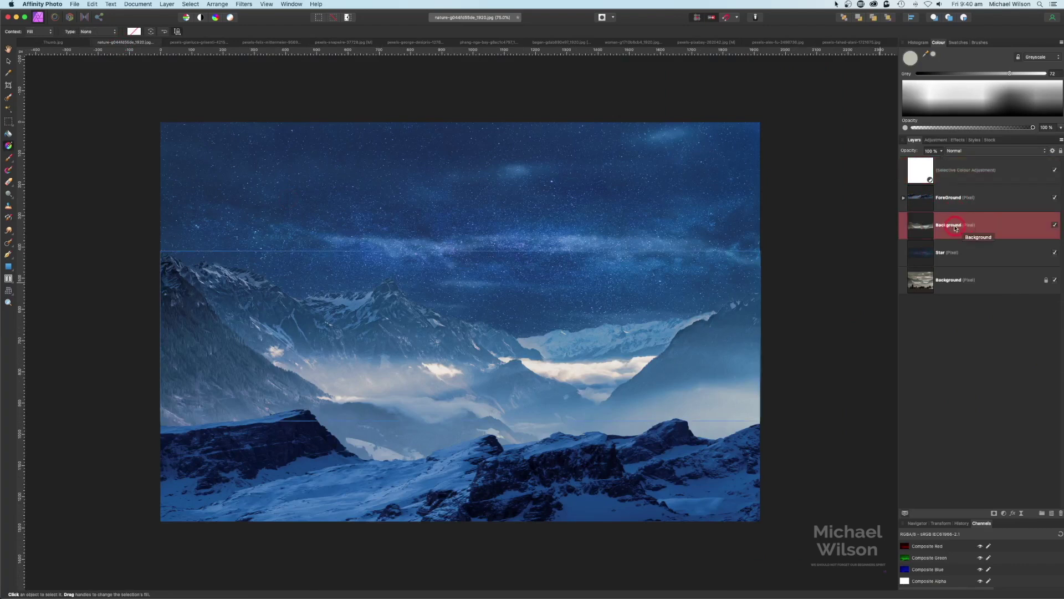
key("super+v")
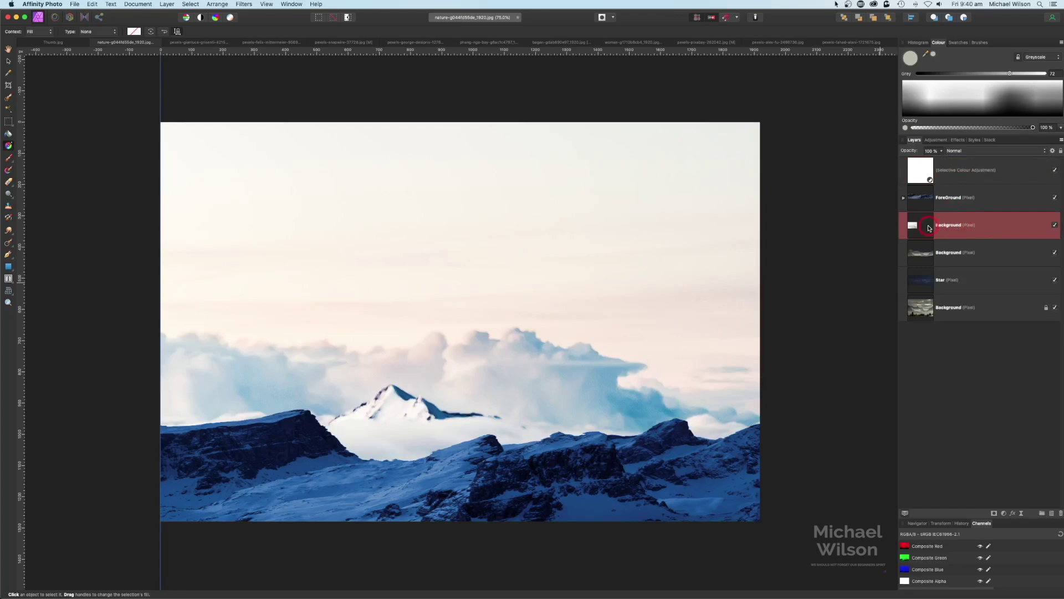
Scale the pasted cloud photo down to about the canvas width and raise it so the cloud bank sits behind the snowy foreground.
key("super+0")
left_click(8, 61)
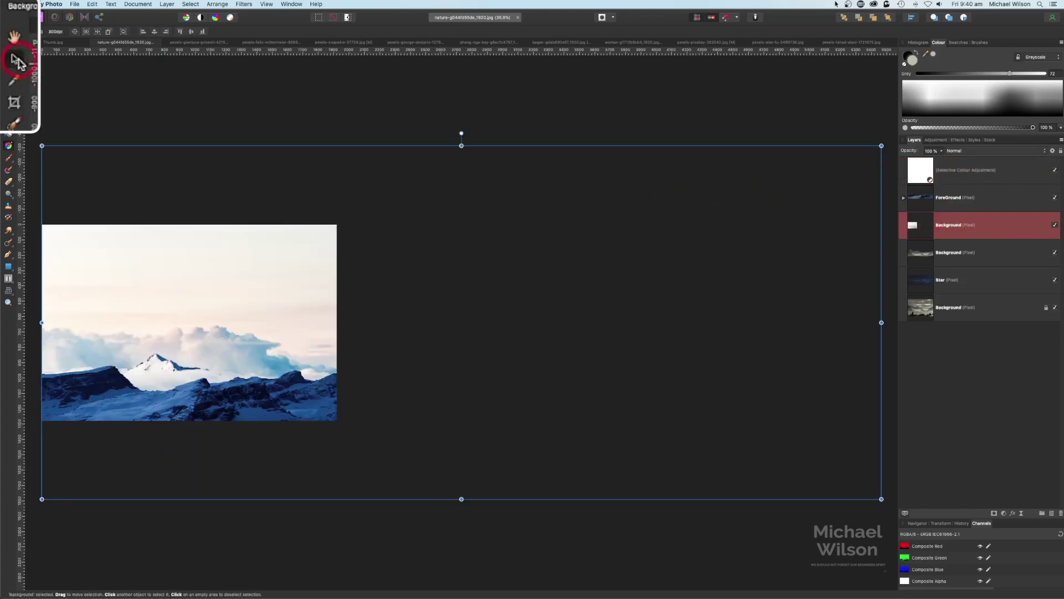
left_click_drag(881, 146, 344, 372)
left_click_drag(323, 404, 324, 339)
key("super+0")
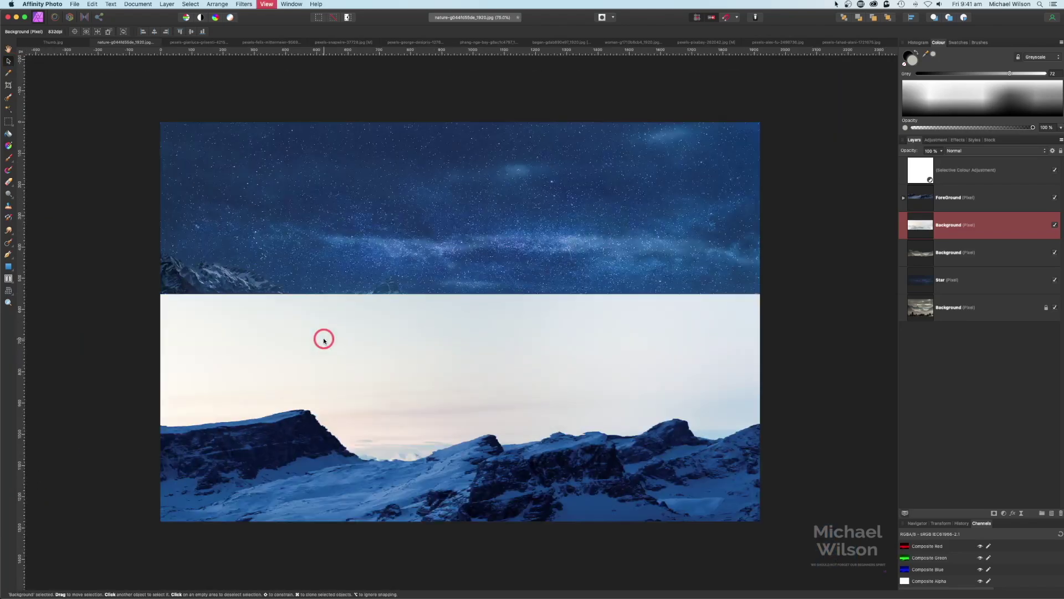
left_click_drag(611, 415, 608, 344)
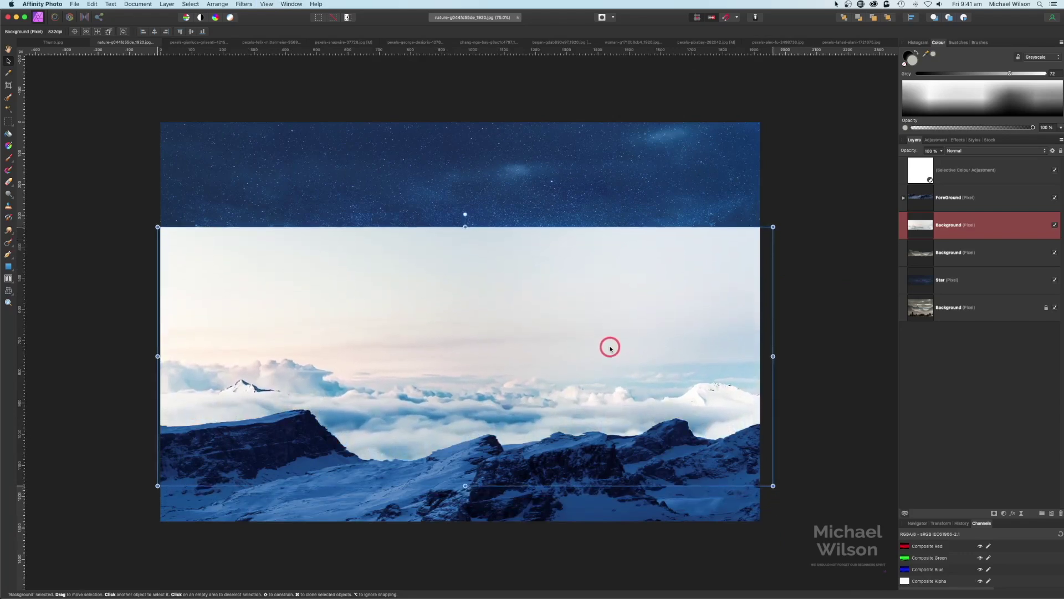
Stretch the cloud photo horizontally past both canvas edges and shift it left, keeping the cloud bank behind the foreground.
left_click_drag(158, 353, 43, 356)
left_click_drag(772, 353, 854, 353)
left_click_drag(43, 347, 67, 353)
left_click_drag(591, 316, 470, 285)
Rename the pasted cloud photo layer to Cloud.
left_click(949, 227)
double_click(949, 226)
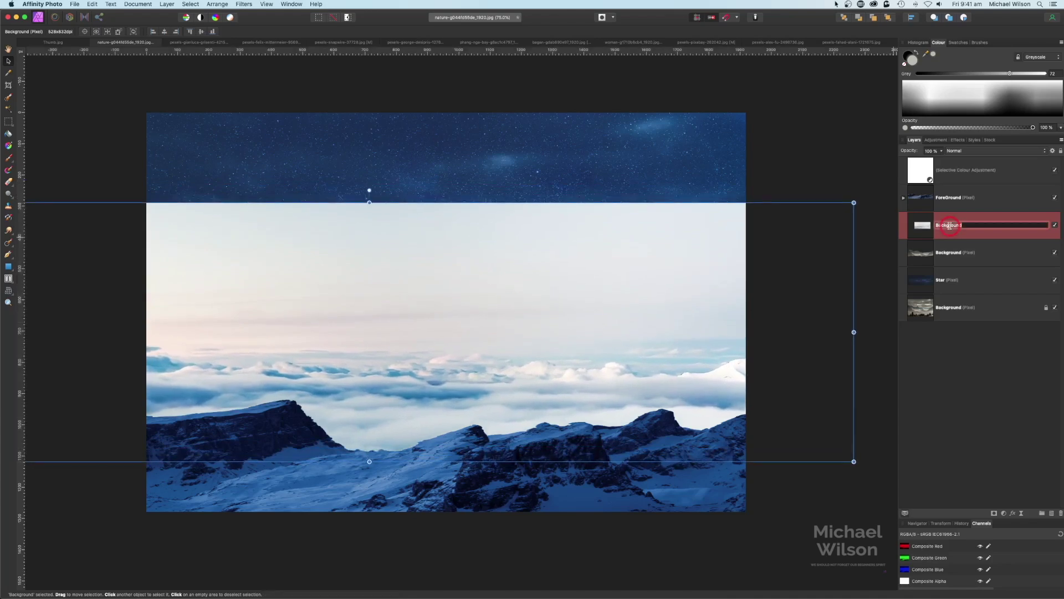
type("Cloud")
key("Return")
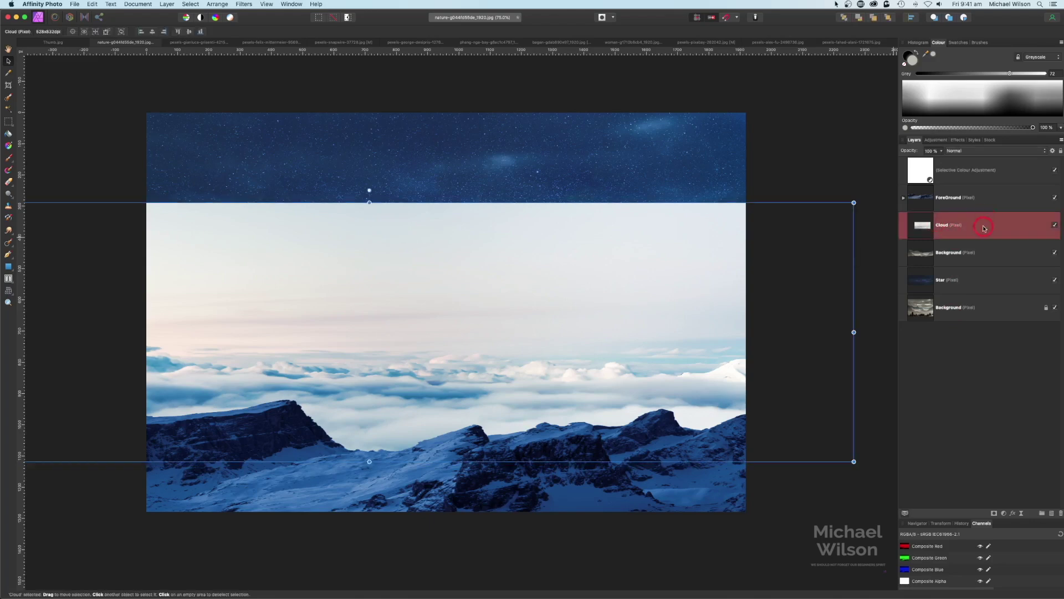
Add a mask to the Cloud layer and draw a vertical linear gradient on it from the cloud tops up to the upper sky.
left_click(994, 514)
left_click(927, 255)
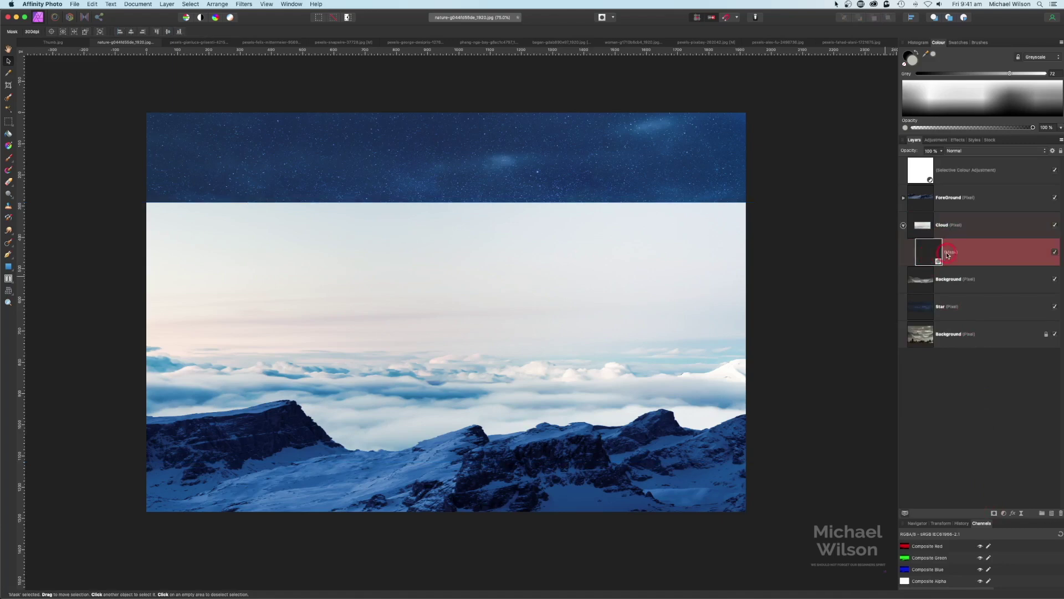
left_click(8, 145)
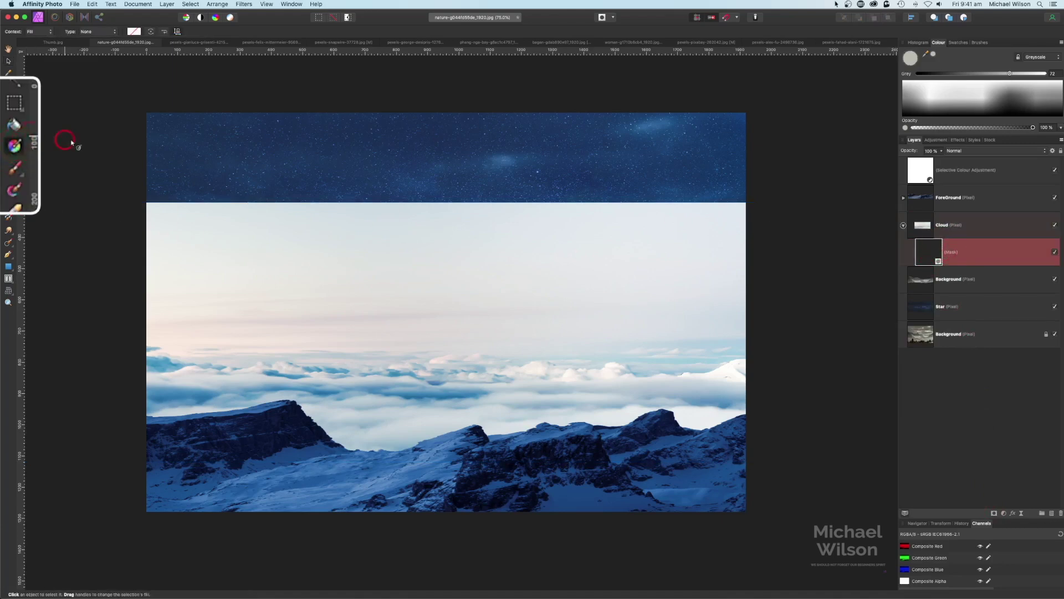
left_click_drag(455, 340, 455, 123)
left_click_drag(453, 341, 454, 362)
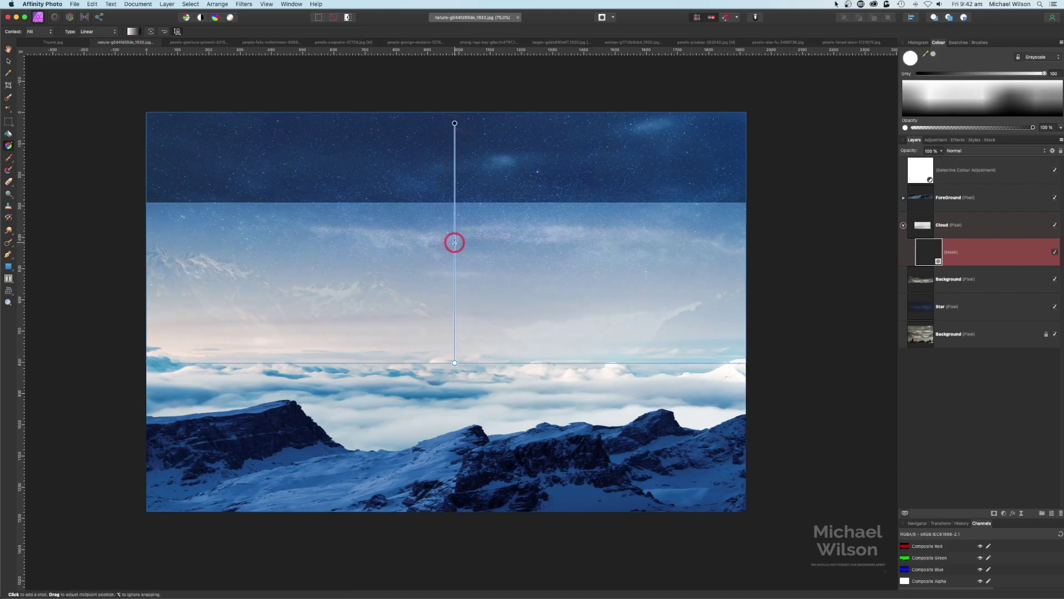
Lower the mask gradient's midpoint and upper end so the Cloud layer fades out just above the cloud tops.
left_click_drag(455, 242, 454, 287)
left_click_drag(454, 124, 454, 201)
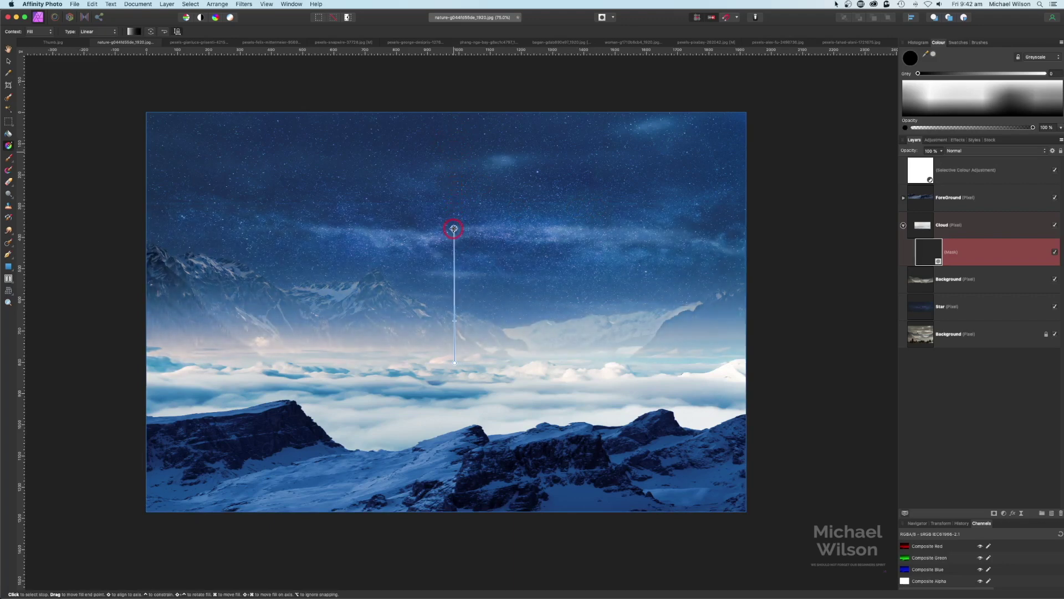
left_click_drag(454, 320, 455, 313)
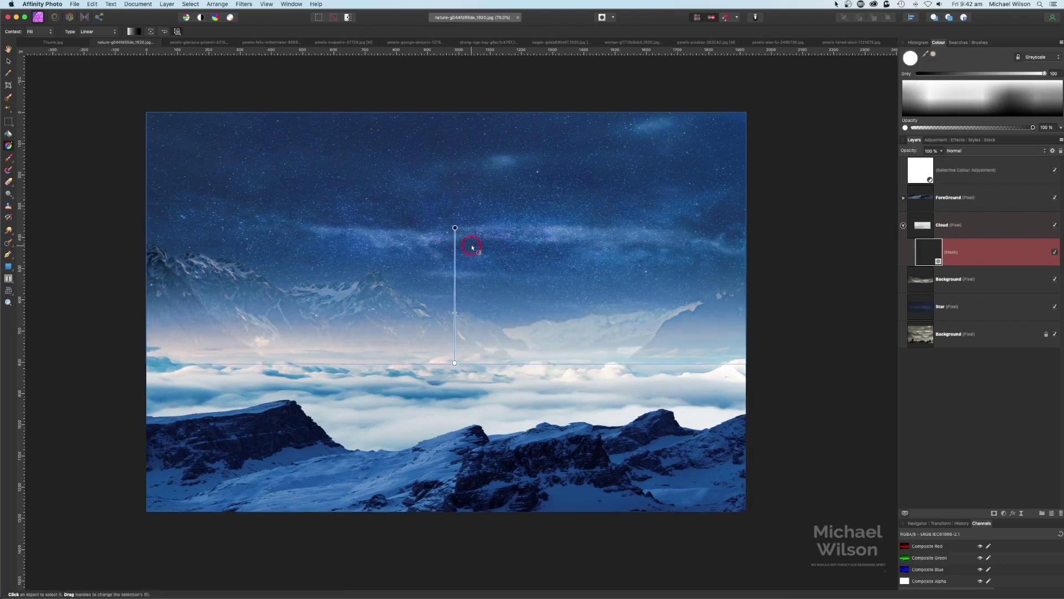
left_click_drag(455, 227, 455, 247)
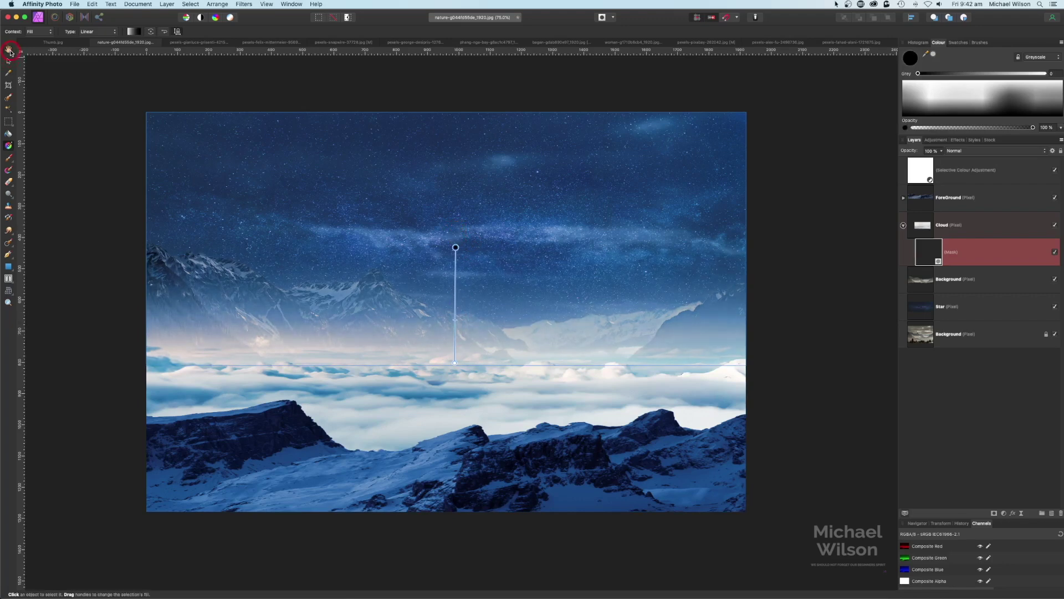
left_click(9, 50)
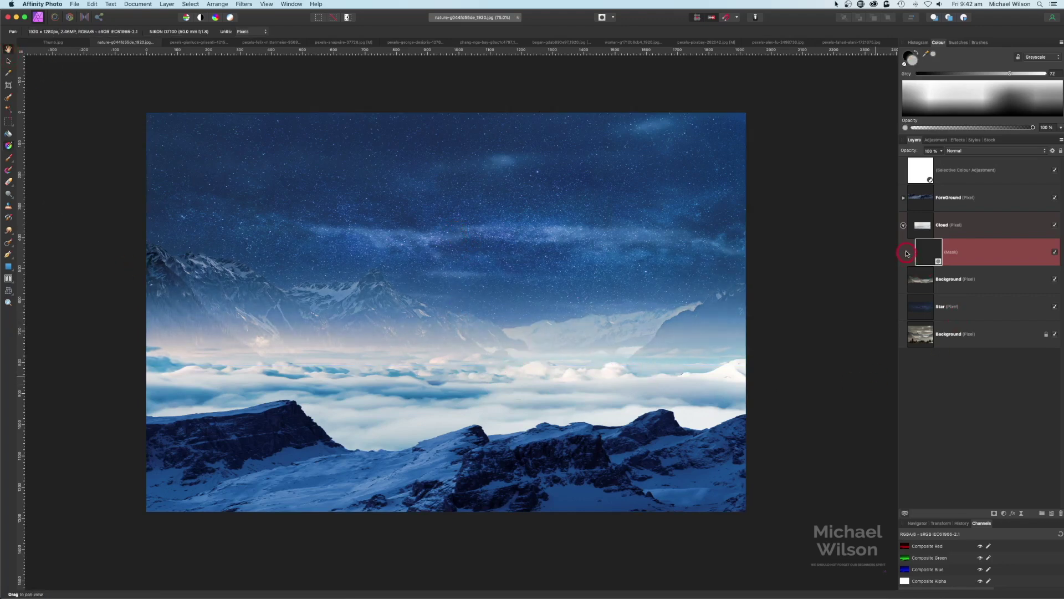
left_click(904, 226)
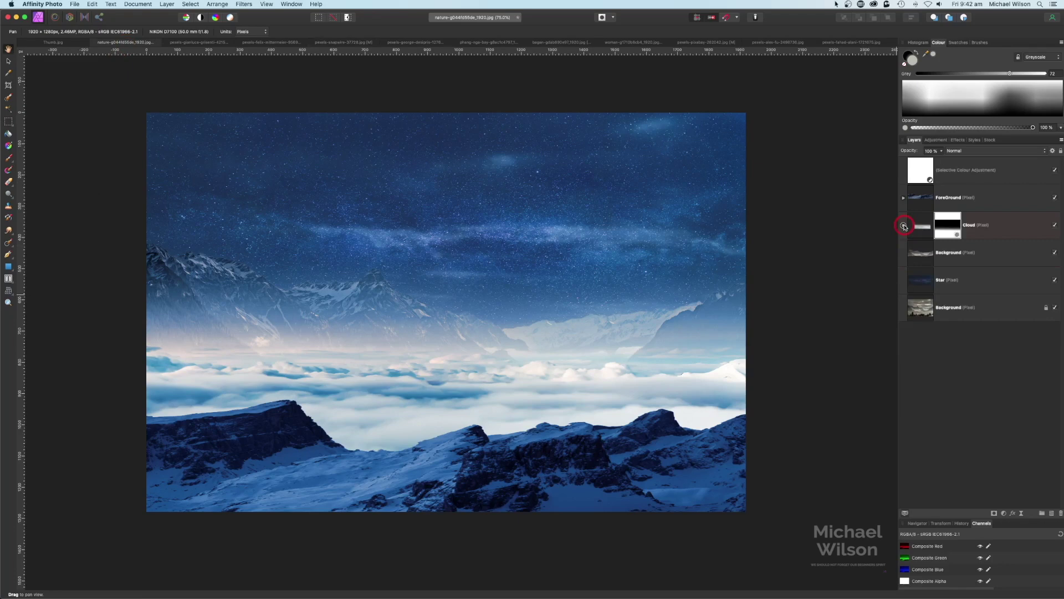
In the orange moon photo, flood select the black background and invert the selection to the moon.
left_click(403, 42)
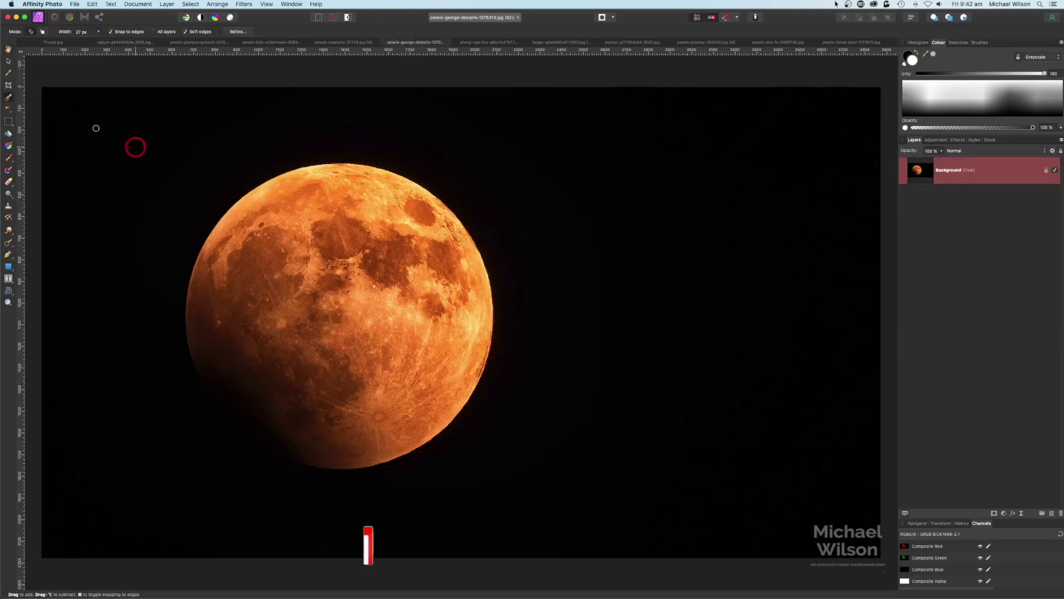
left_click(8, 109)
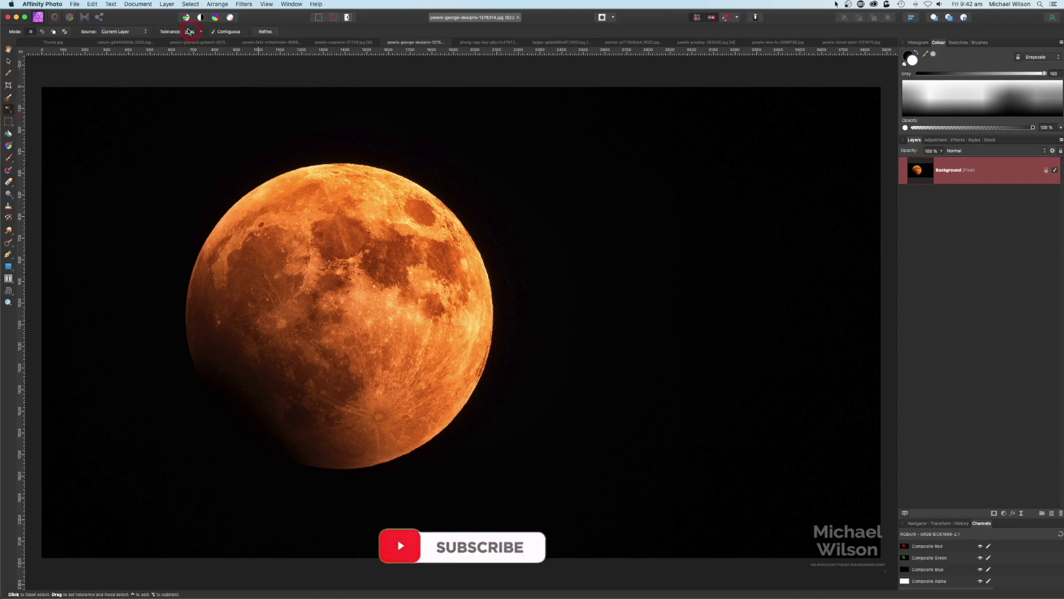
left_click(580, 226)
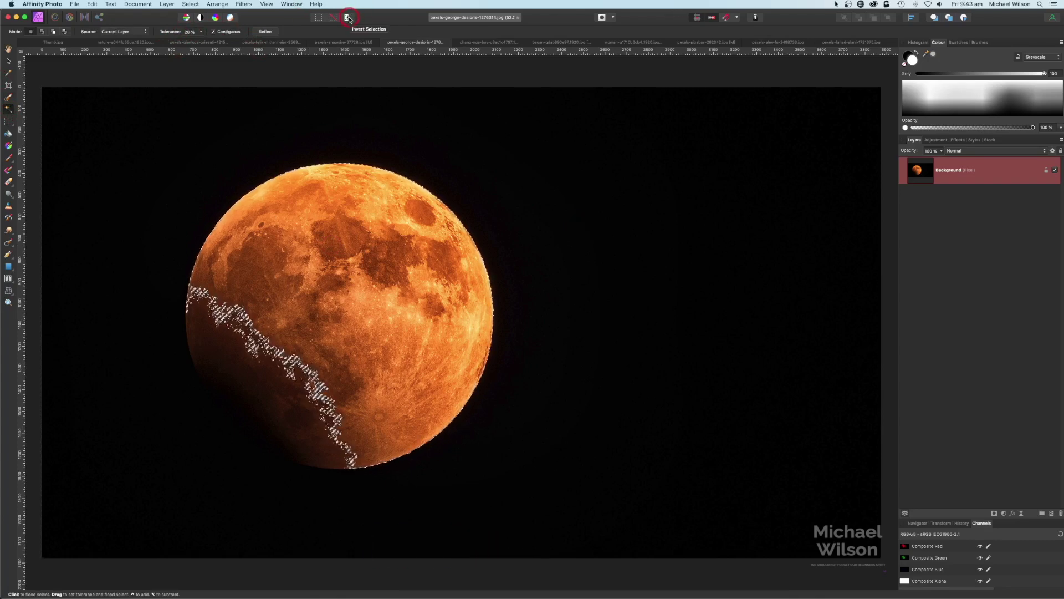
left_click(348, 17)
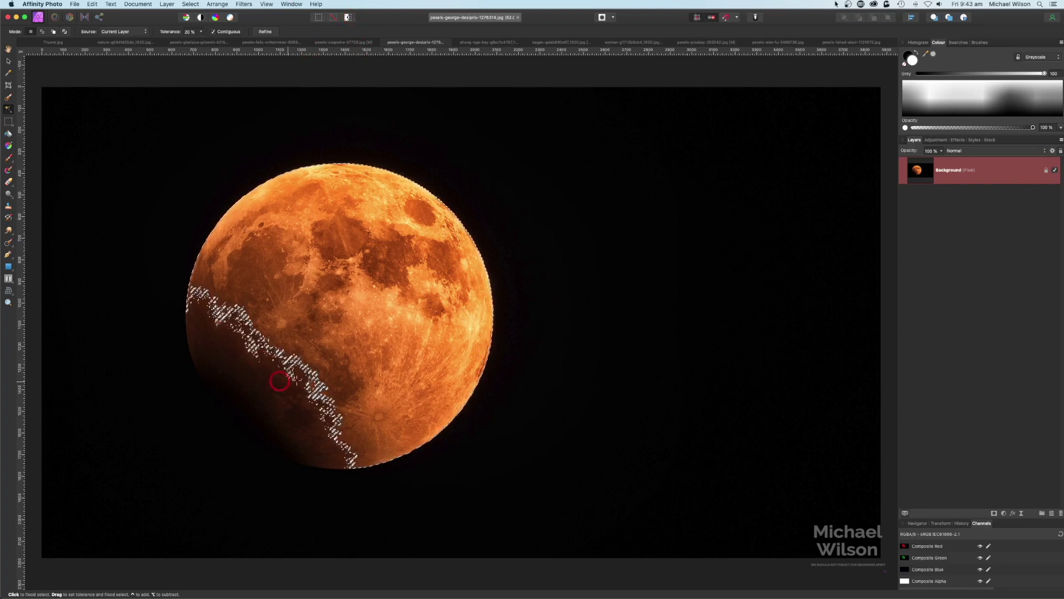
Add the moon's shadowed lower-left part with the Selection Brush and refine the selection edge with slight smoothing and feathering.
left_click(8, 97)
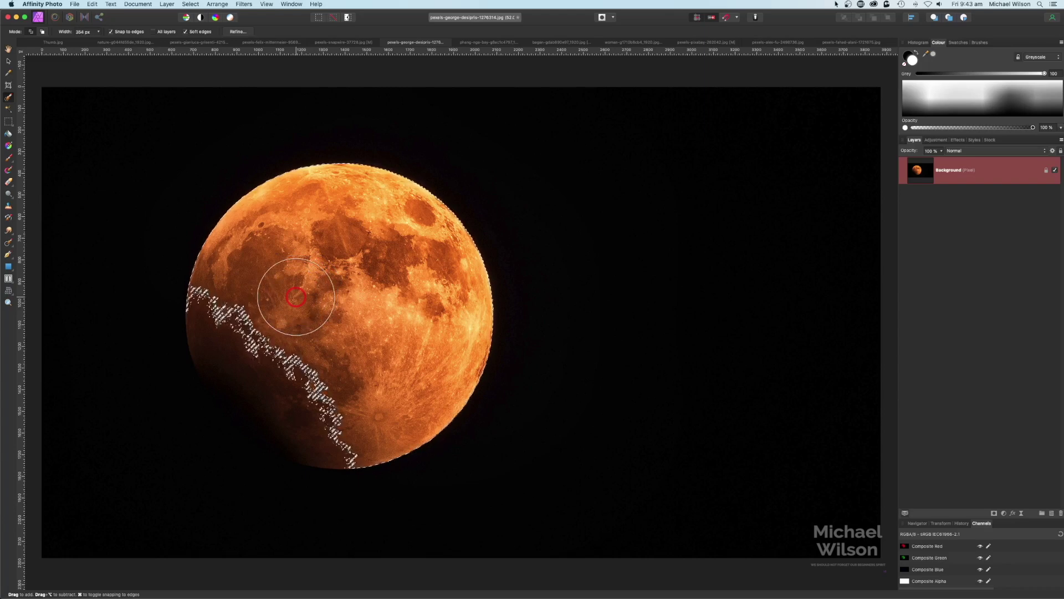
mouse_move(296, 297)
left_mouse_down()
mouse_move(284, 327)
mouse_move(321, 364)
mouse_move(292, 373)
mouse_move(258, 346)
mouse_move(248, 359)
mouse_move(295, 401)
left_mouse_up()
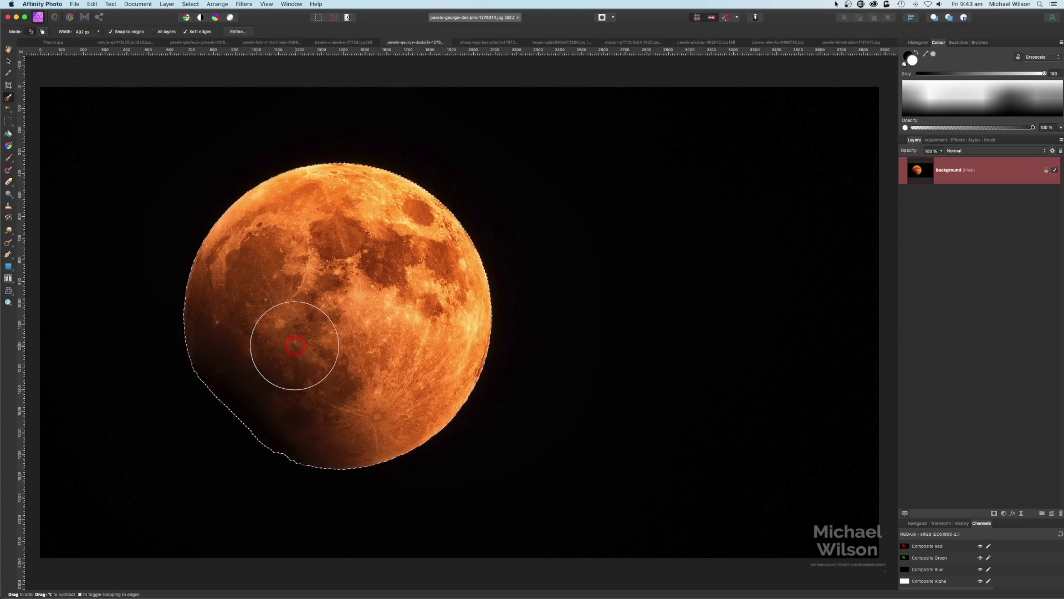
left_click(240, 33)
left_click_drag(855, 409, 646, 183)
left_click_drag(550, 242, 559, 259)
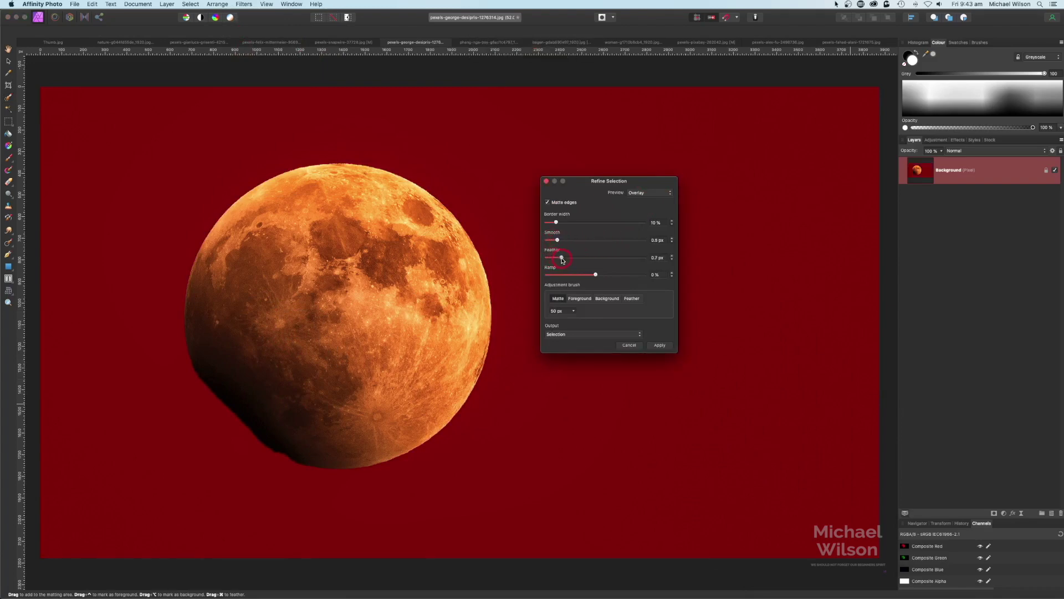
left_click(659, 345)
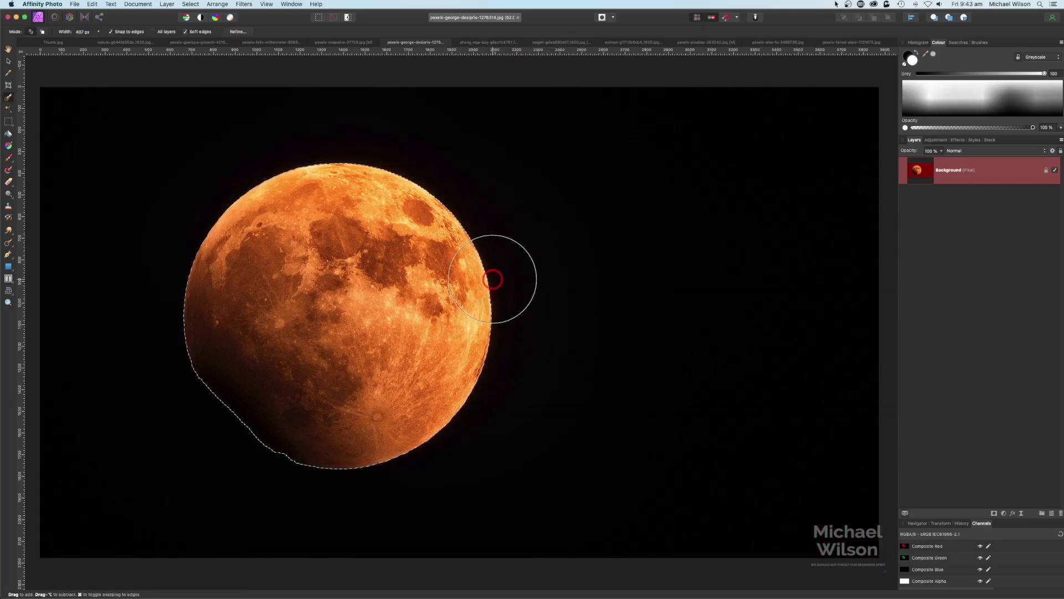
Copy the selected moon and paste it directly above the Star layer in the landscape document.
left_click(121, 42)
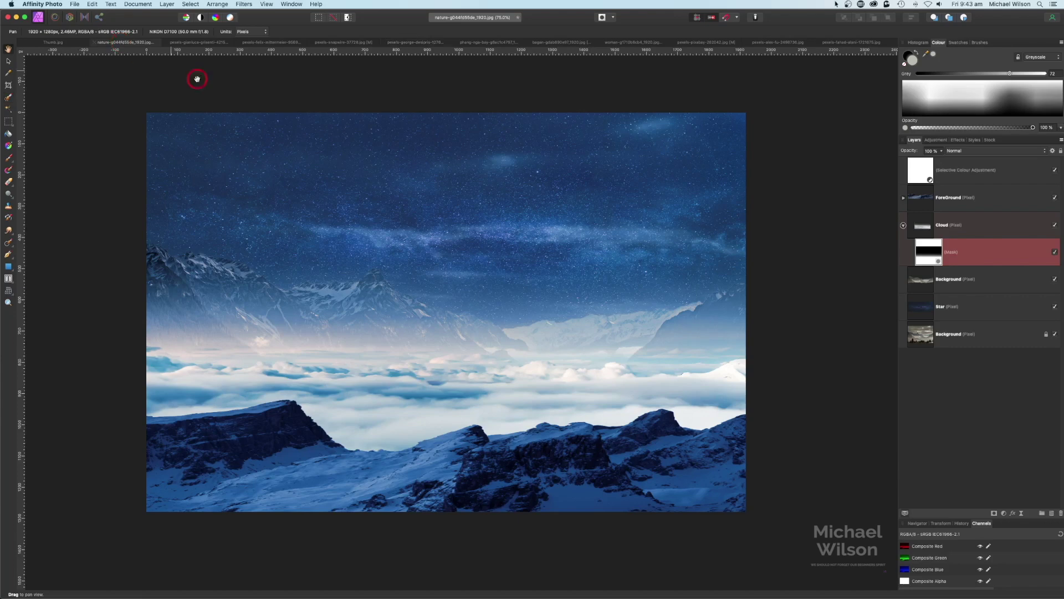
left_click(904, 225)
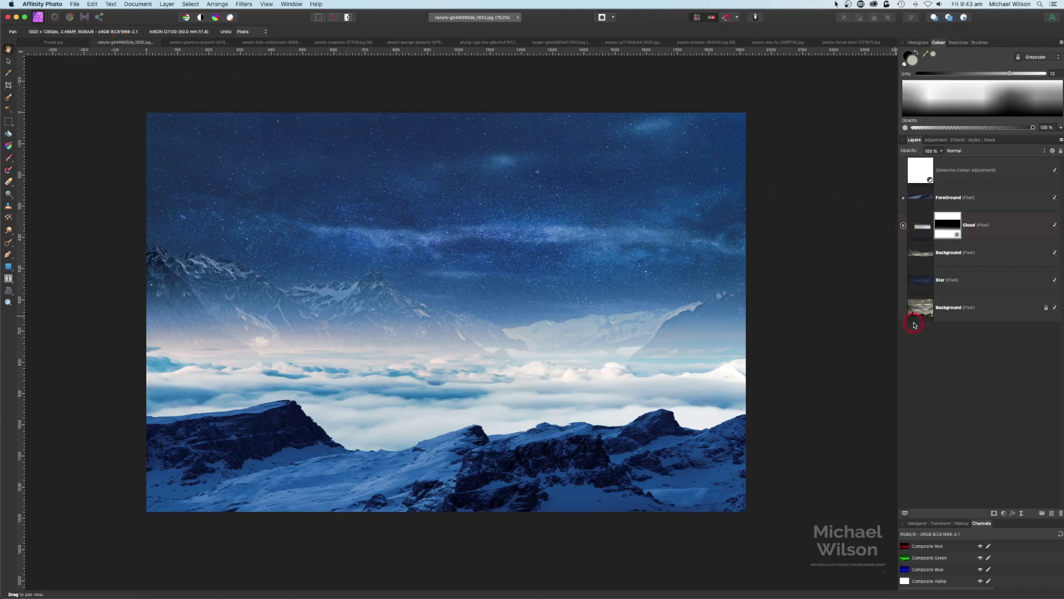
left_click(957, 277)
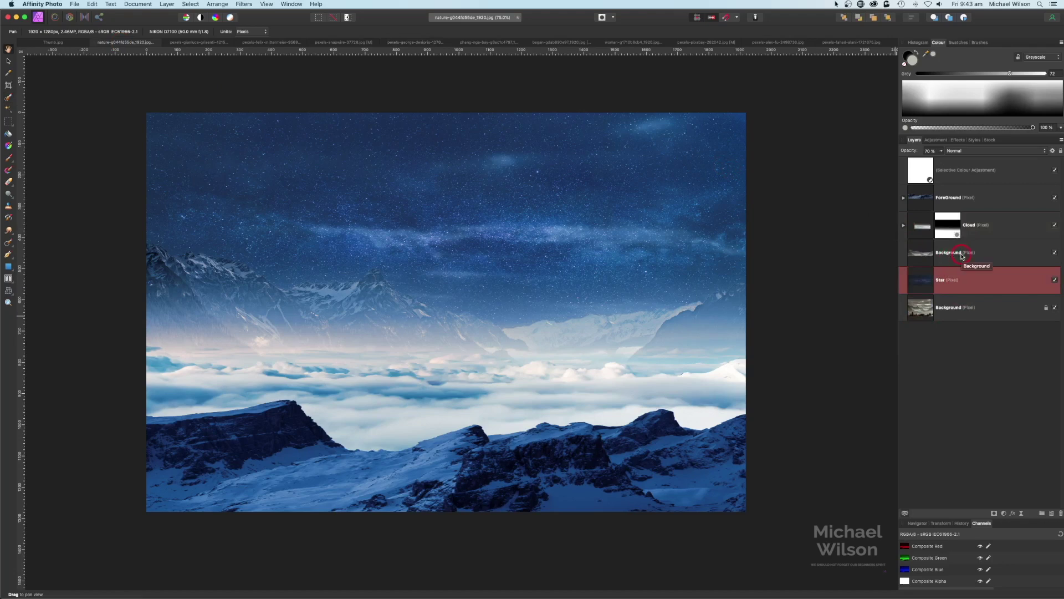
key("super+v")
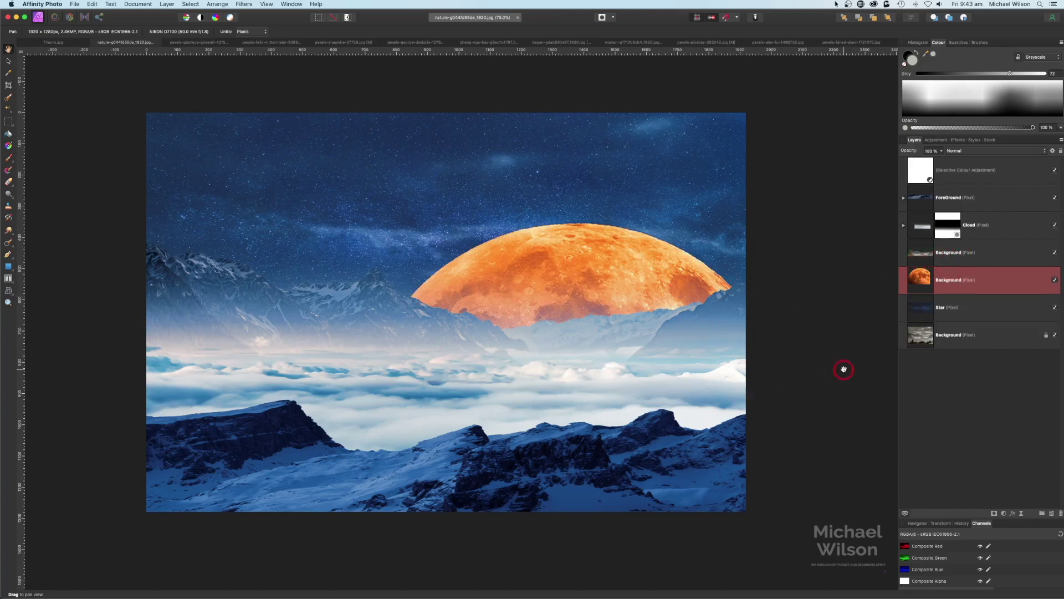
Scale the moon down proportionally and position it in the upper middle of the sky, rising behind the mountain range.
left_click(9, 60)
left_click_drag(483, 213, 432, 149)
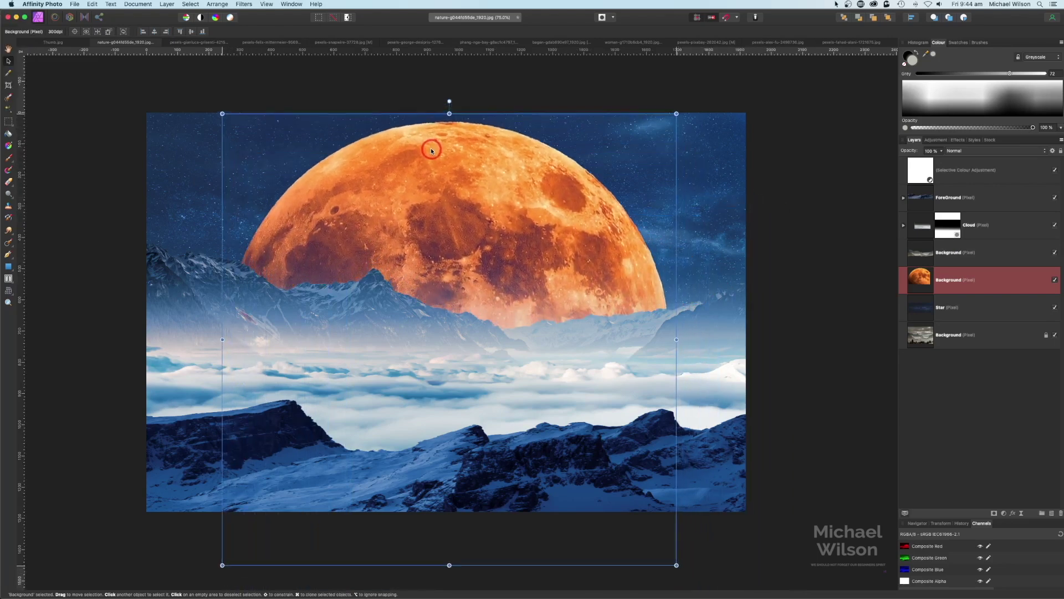
left_click_drag(676, 565, 563, 441)
left_click_drag(493, 415, 541, 416)
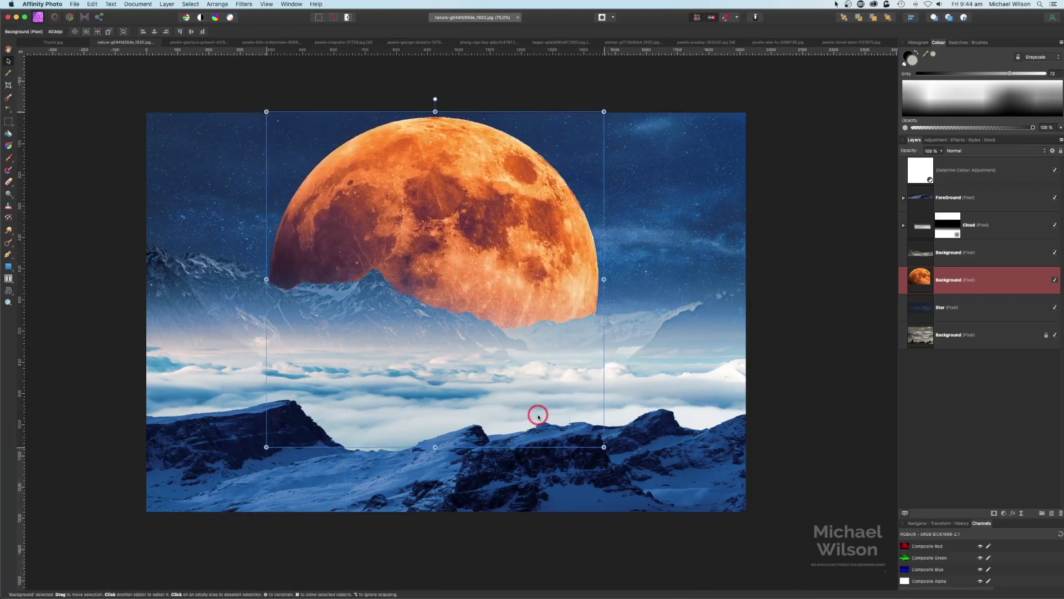
Set the moon layer's blend mode to Luminosity and reduce the moon's size slightly.
left_click(969, 151)
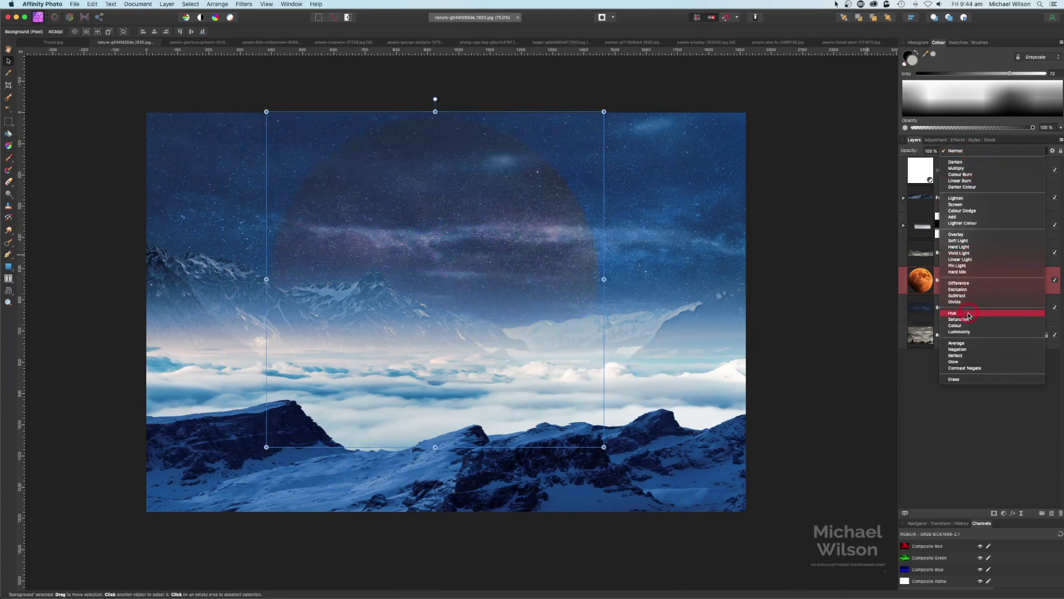
left_click(959, 331)
left_click(344, 183)
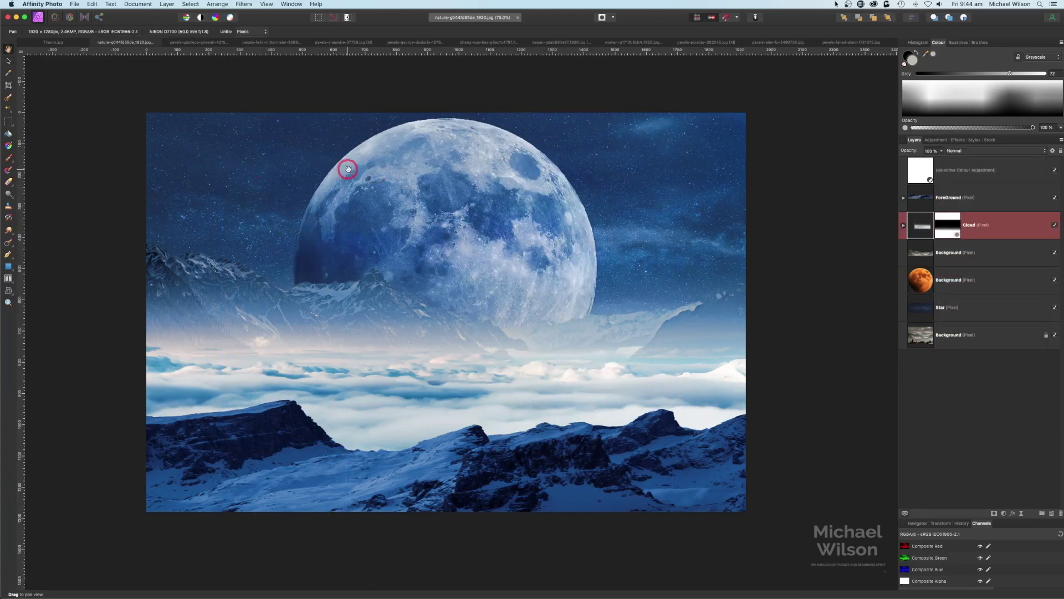
Reselect the moon layer and nest a live Gaussian Blur filter inside it.
left_click(11, 63)
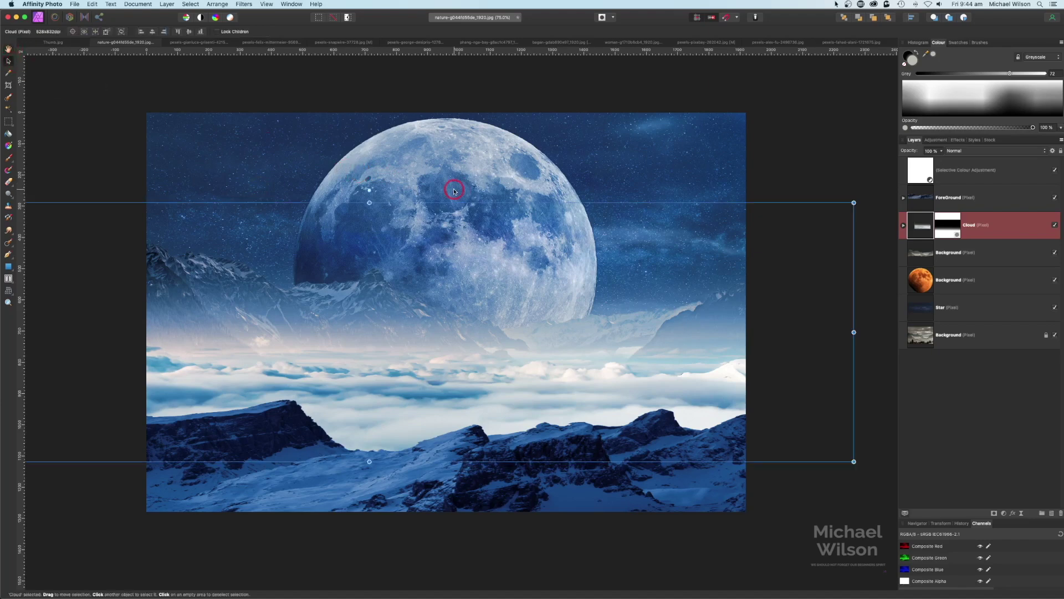
left_click(455, 191)
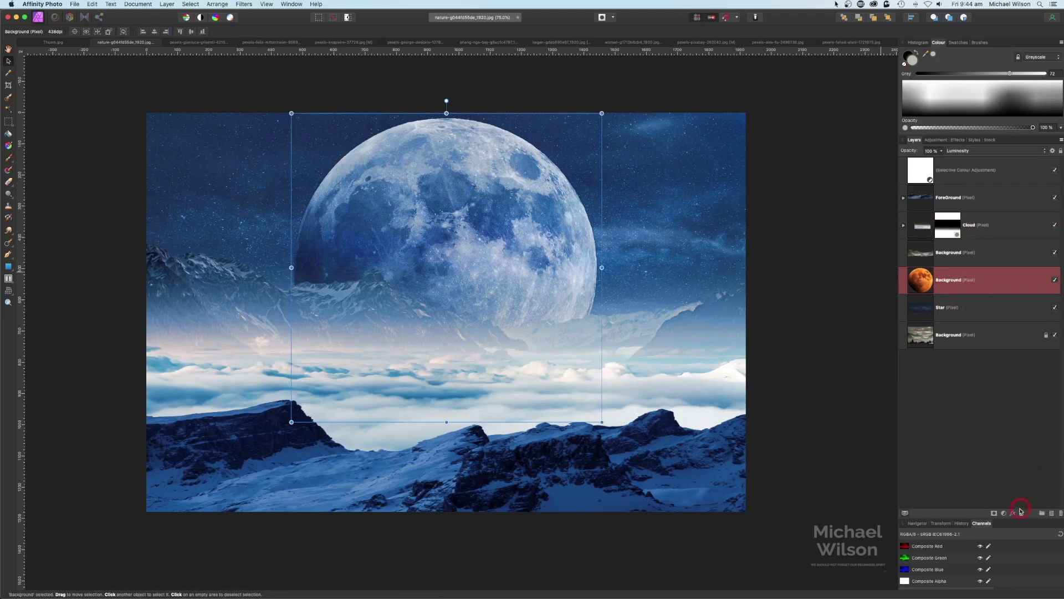
left_click(1022, 514)
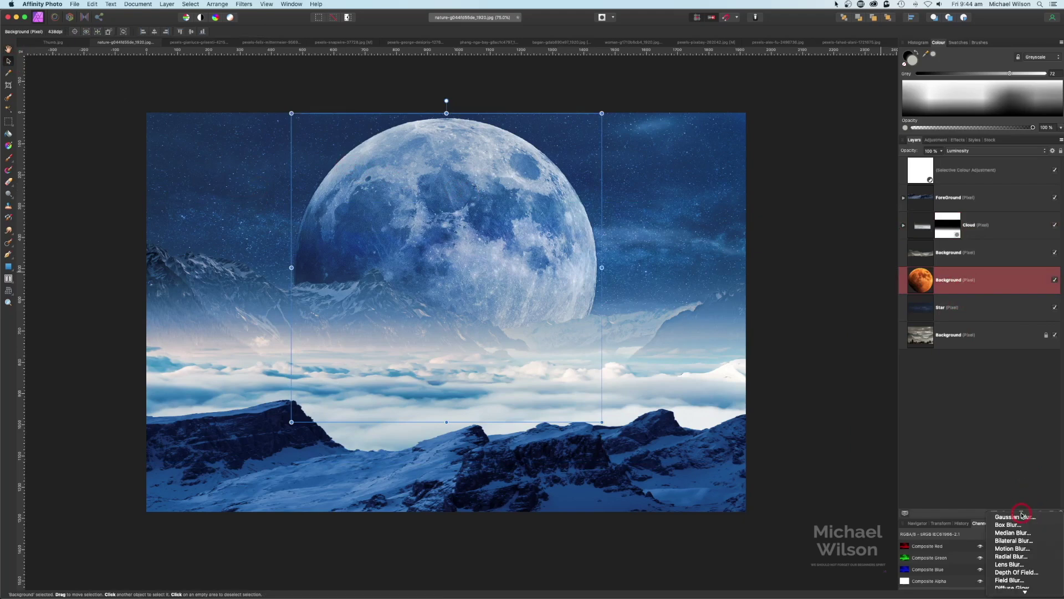
left_click(1015, 517)
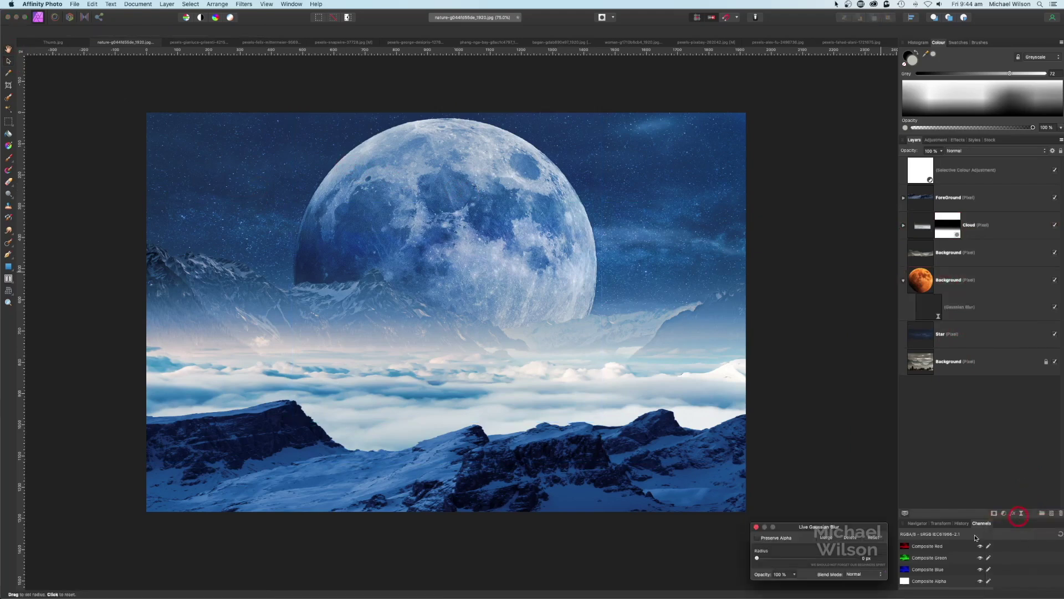
left_click(756, 527)
left_click(903, 280)
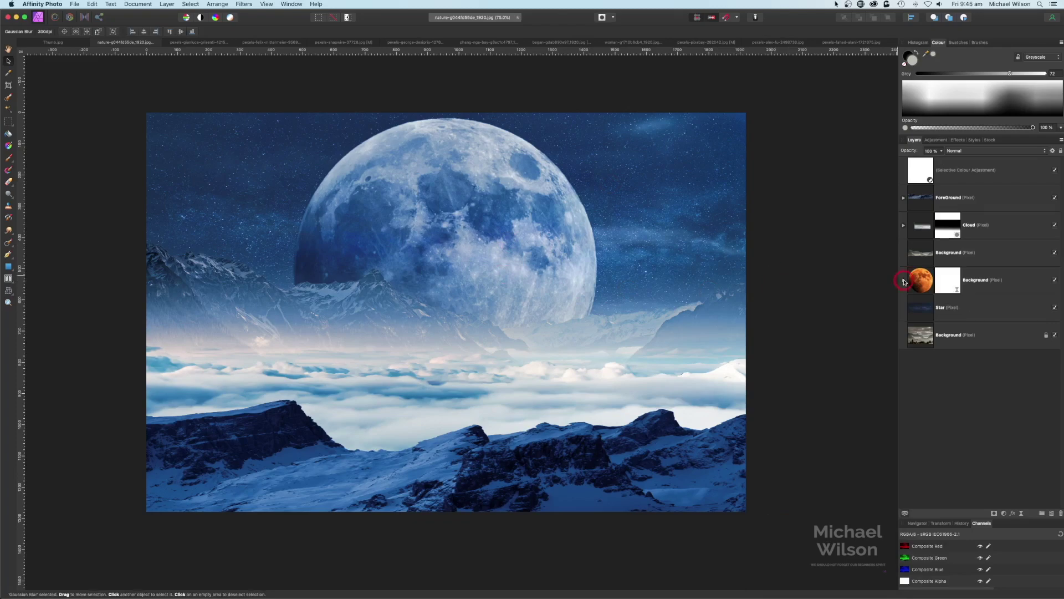
In the bay photo, select the central rock pillar with a 22 px Selection Brush and refine the edge around its treetop foliage.
left_click(495, 42)
key("w")
key("bracketleft")
key("bracketleft")
key("bracketleft")
key("bracketleft")
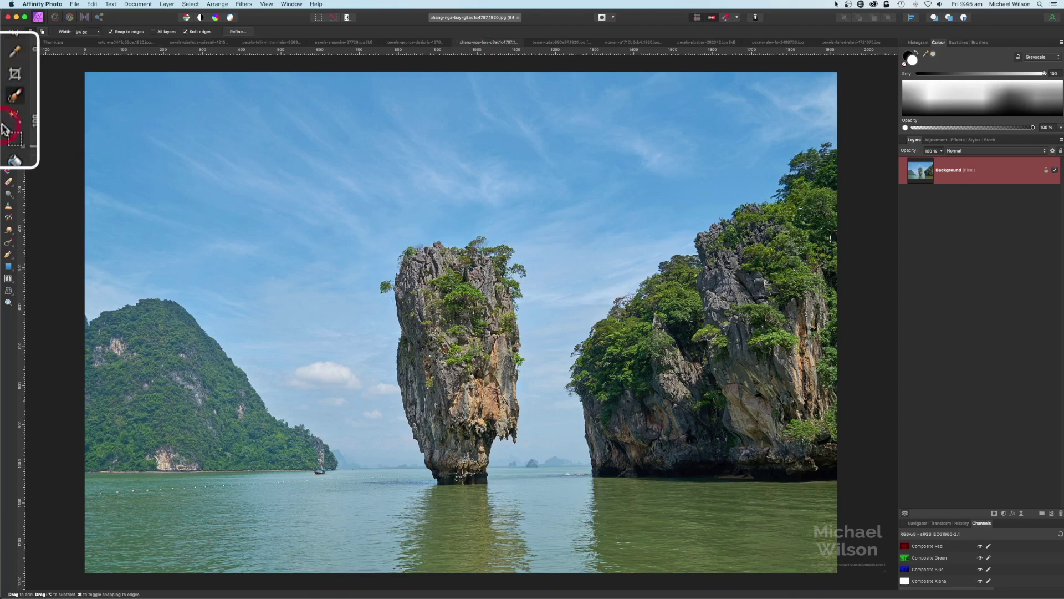
key("bracketleft")
key("bracketleft")
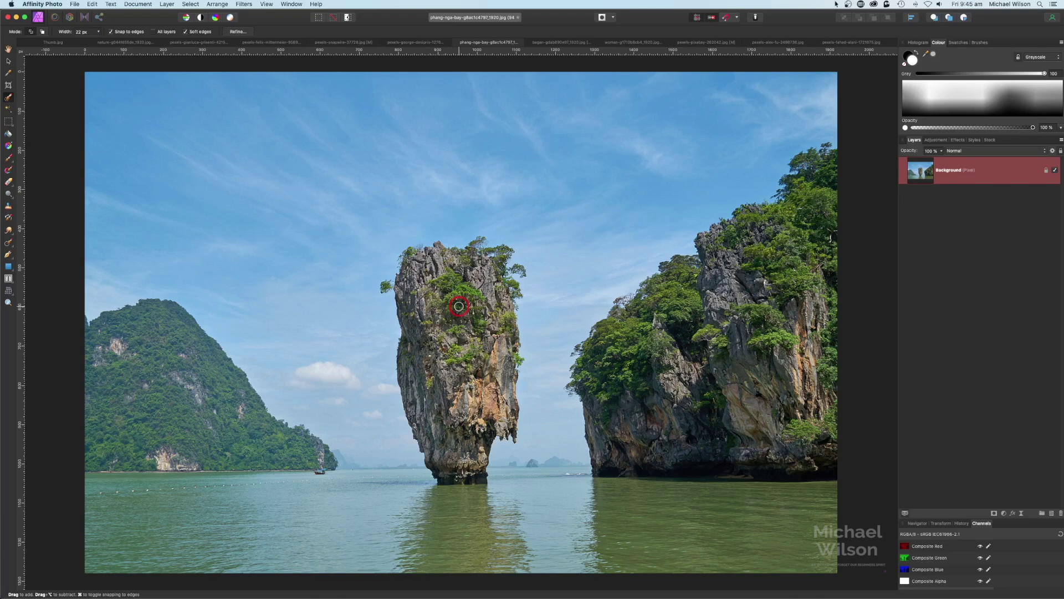
scroll(459, 305, "right", 1)
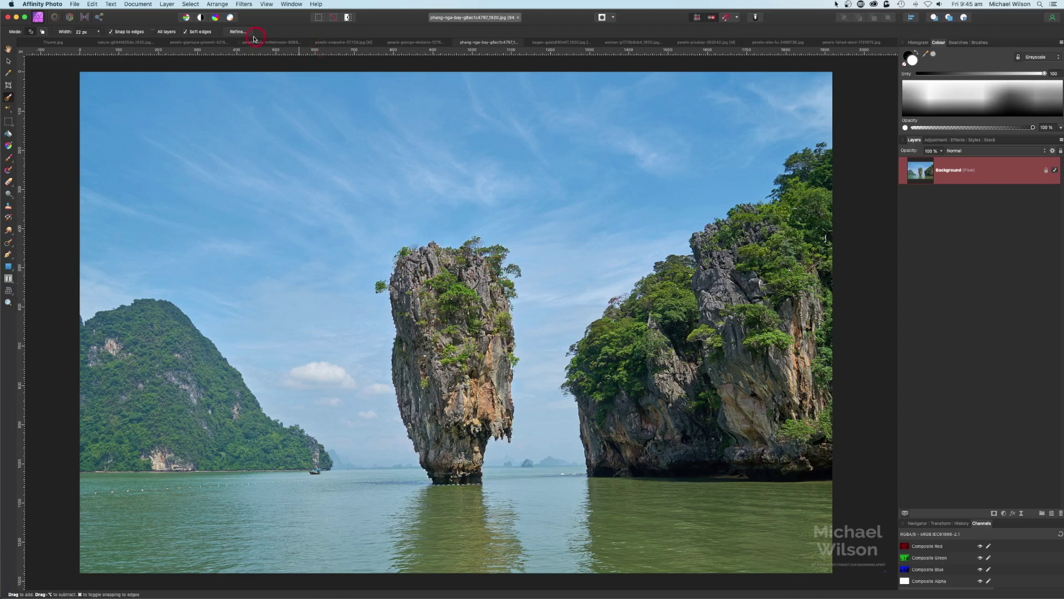
left_click(235, 31)
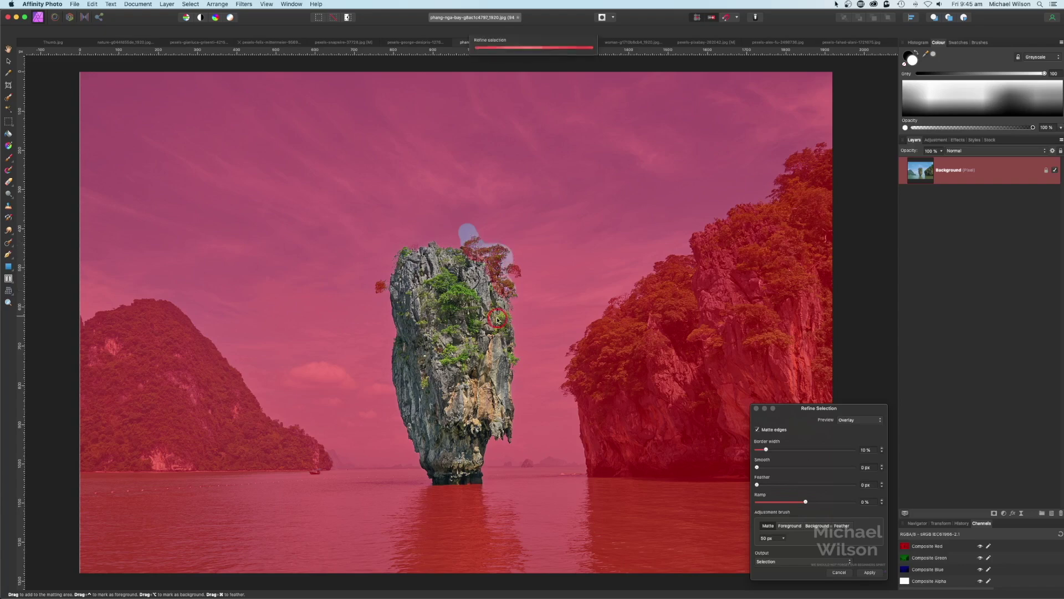
left_click(870, 573)
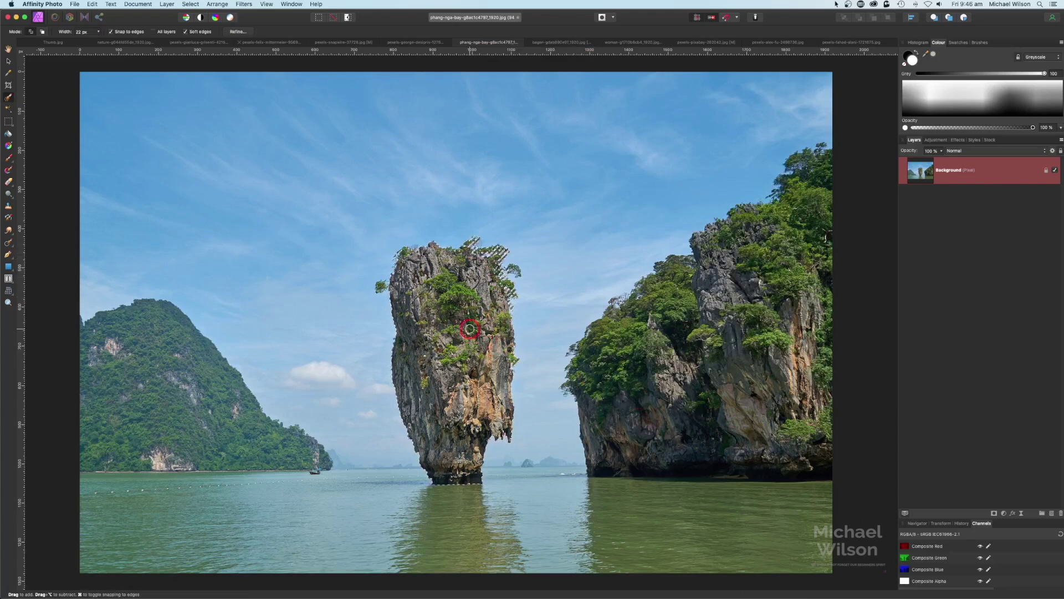
Copy the selected rock pillar into the landscape document directly above the Cloud layer and position it in front of the moon.
left_click(111, 44)
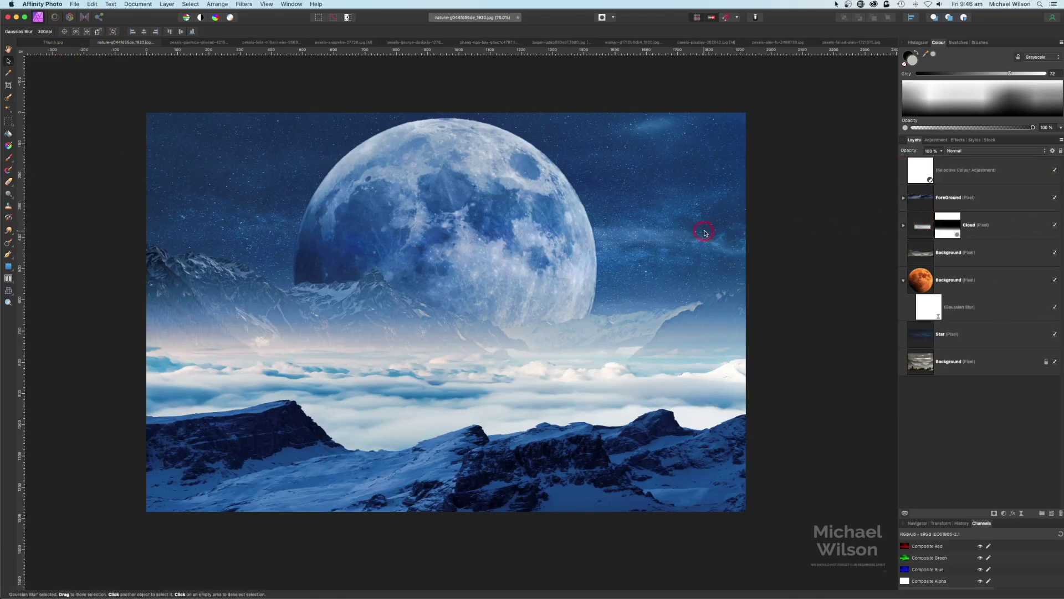
left_click(925, 221)
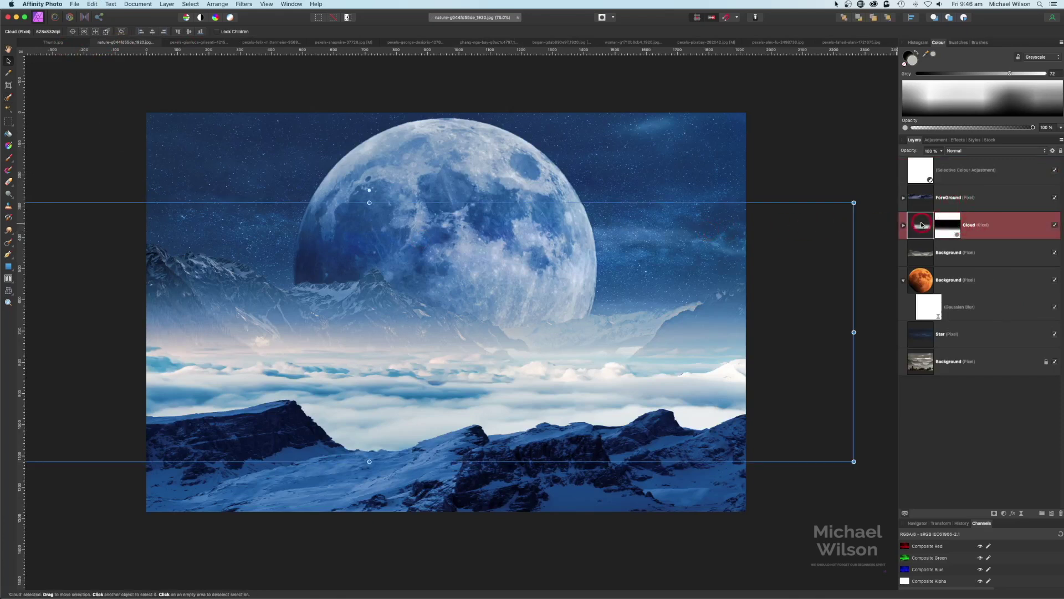
key("super+v")
left_click_drag(476, 293, 476, 249)
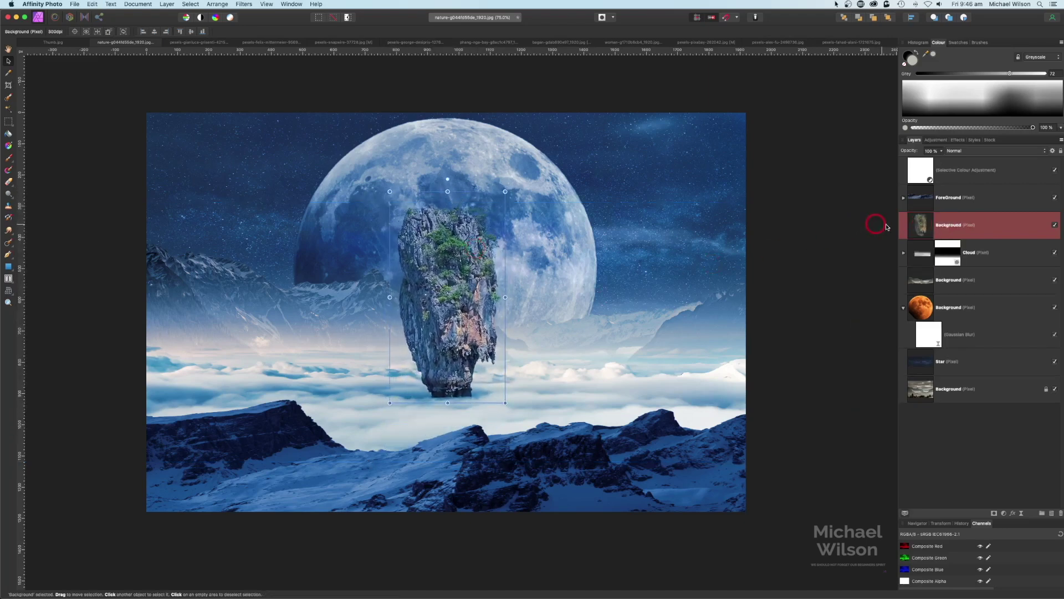
Duplicate the rock pillar, then enlarge and stretch the copy so it runs partly off the canvas's left edge.
key("super+j")
left_click(446, 271)
left_click_drag(446, 270, 169, 296)
left_click_drag(227, 217, 292, 95)
left_click_drag(251, 236, 181, 246)
left_click_drag(226, 93, 240, 76)
left_click(211, 197)
left_click_drag(210, 196, 204, 201)
Darken the left rock with a nested Exposure adjustment and rename its layer as Left Island.
left_click(1015, 510)
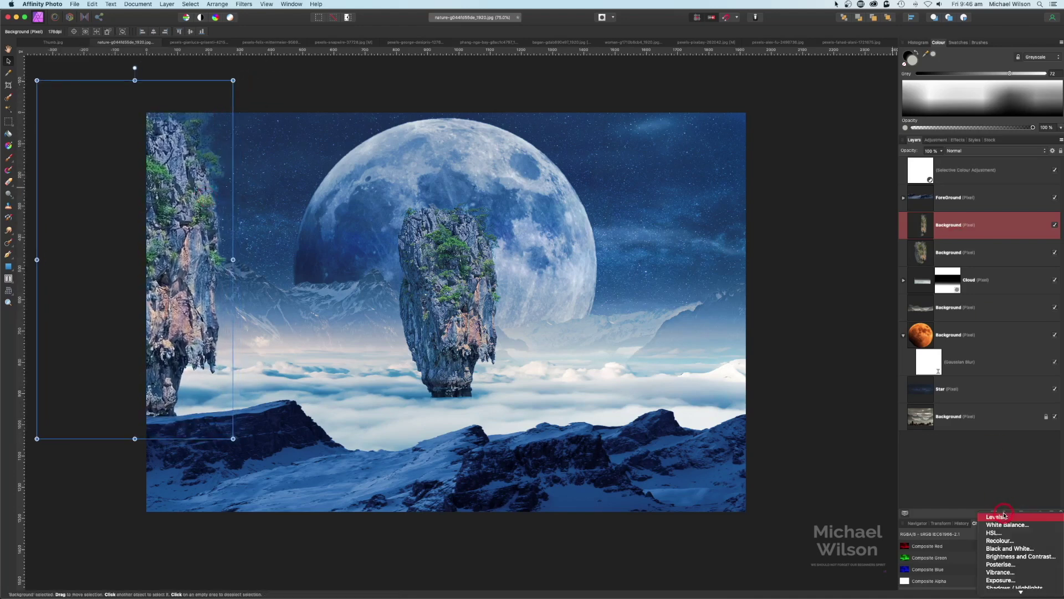
left_click(1010, 525)
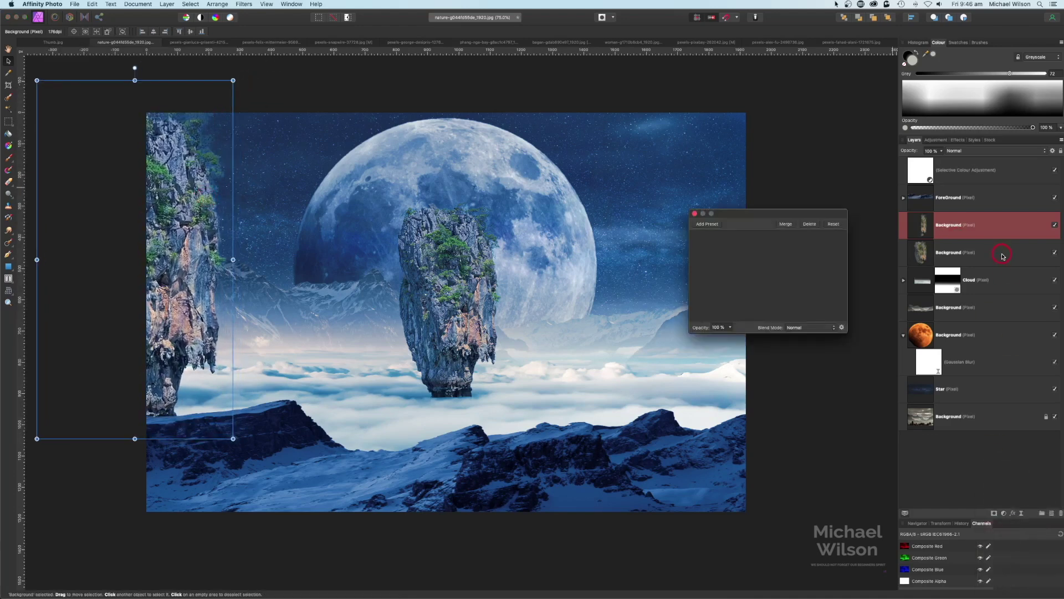
left_click_drag(756, 309, 743, 310)
left_click(904, 225)
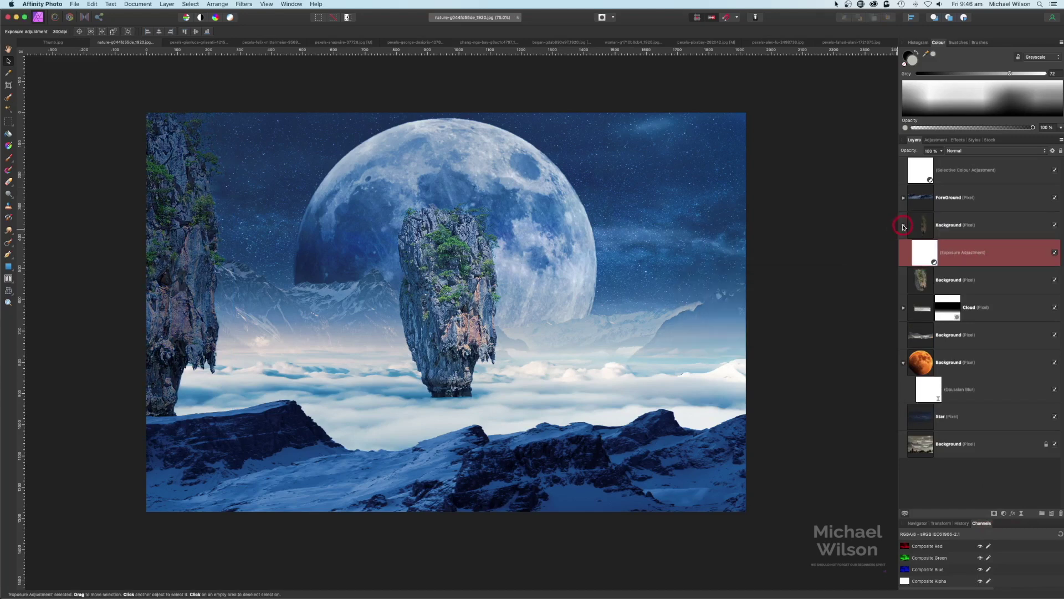
double_click(958, 226)
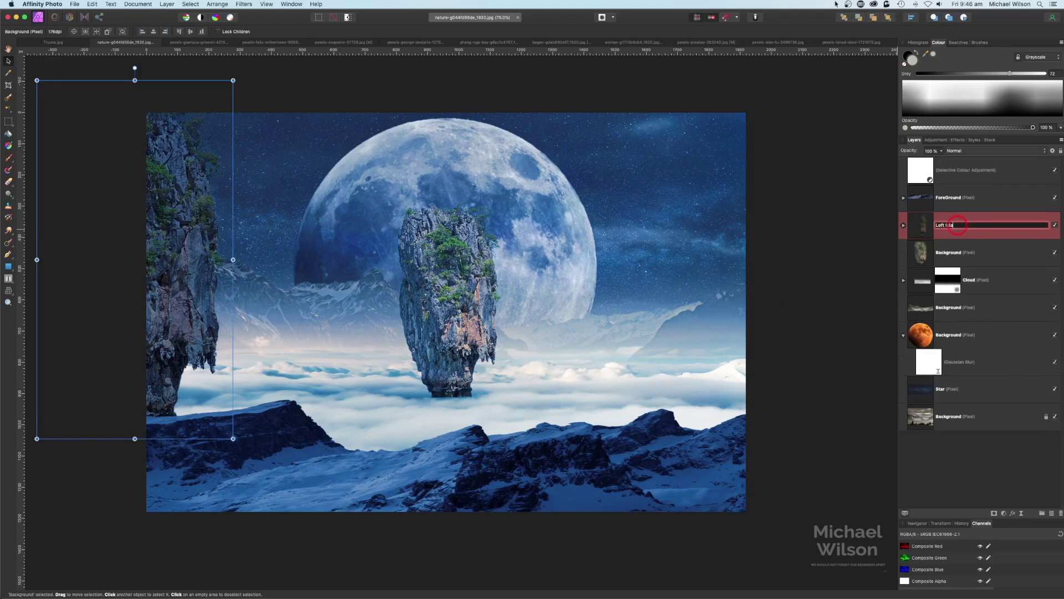
type("Left Island")
Move the central rock pillar slightly lower so its base sits deeper in the clouds.
left_click(621, 246)
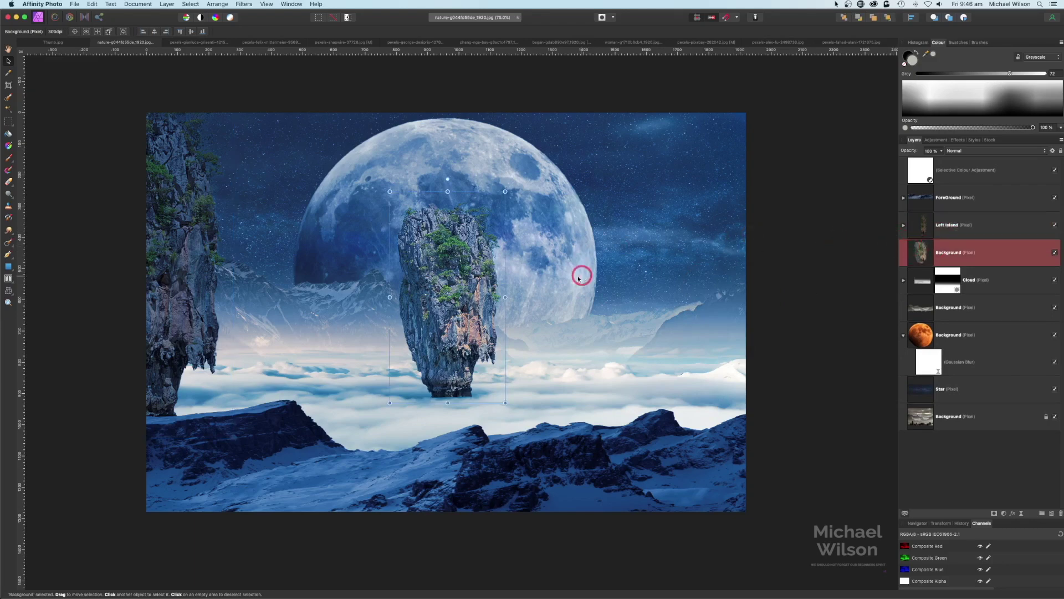
left_click_drag(457, 264, 453, 288)
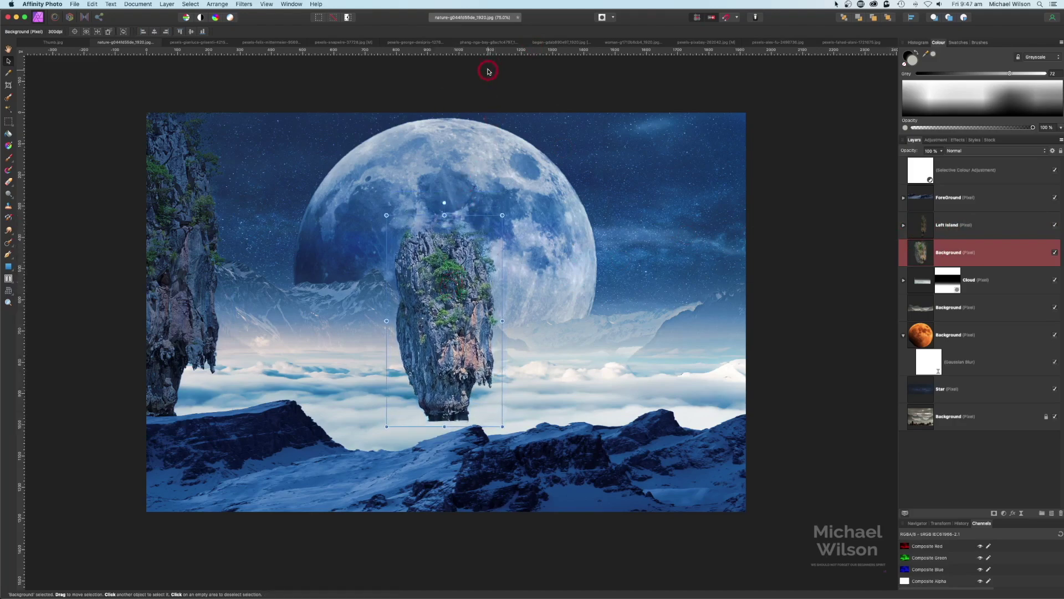
In the Bagan photo, select the tall temple and the bushes at its base with the Selection Brush, and copy the selection.
left_click(542, 45)
key("w")
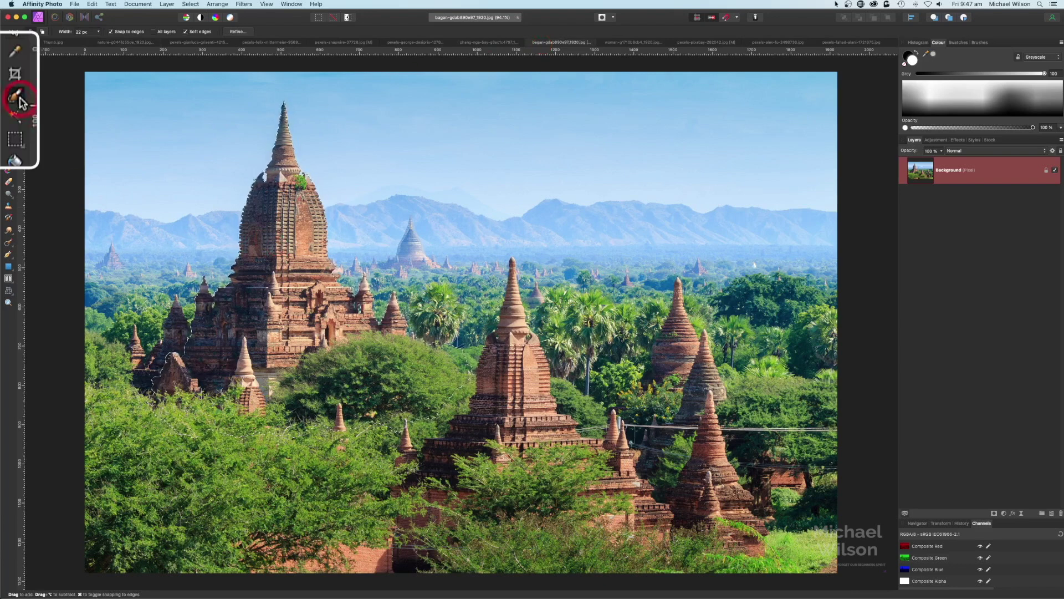
key("super+plus")
left_click_drag(268, 185, 420, 284)
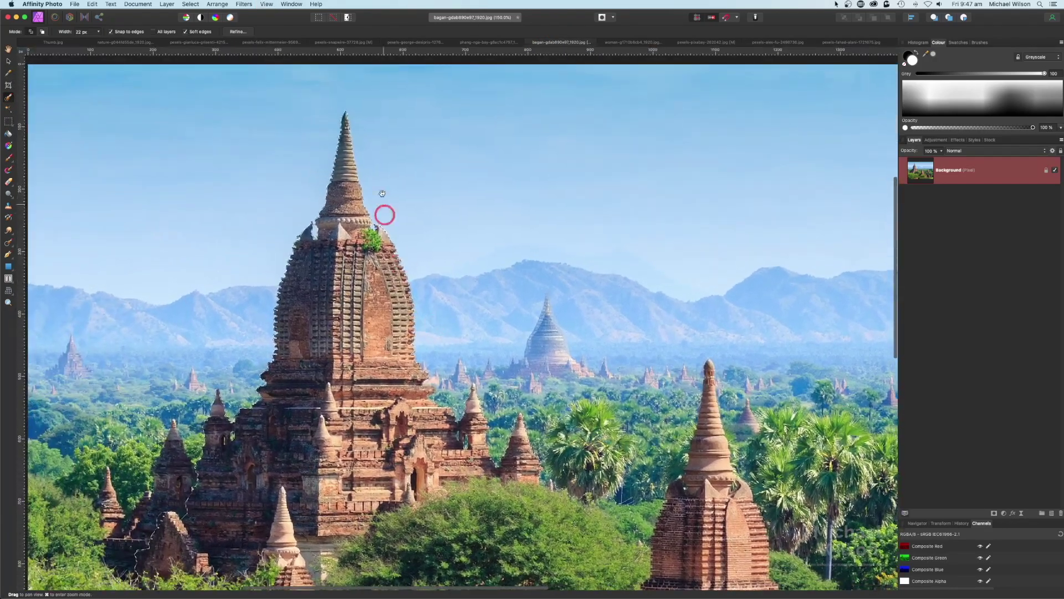
left_click_drag(464, 373, 475, 242)
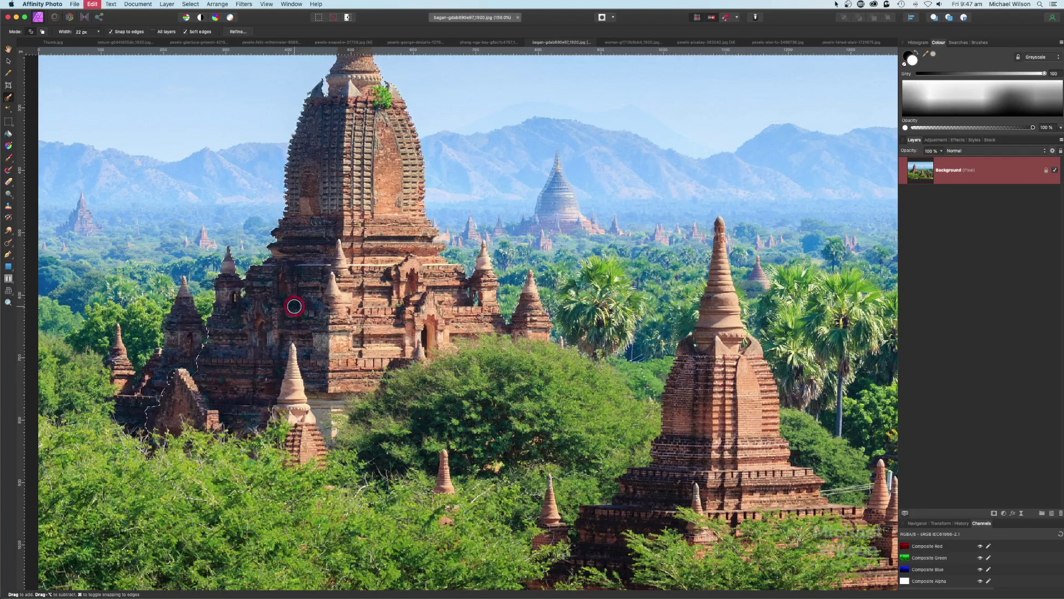
Paste the temple above the central rock's layer, scale it down proportionally, and place it on top of the rock.
left_click(116, 42)
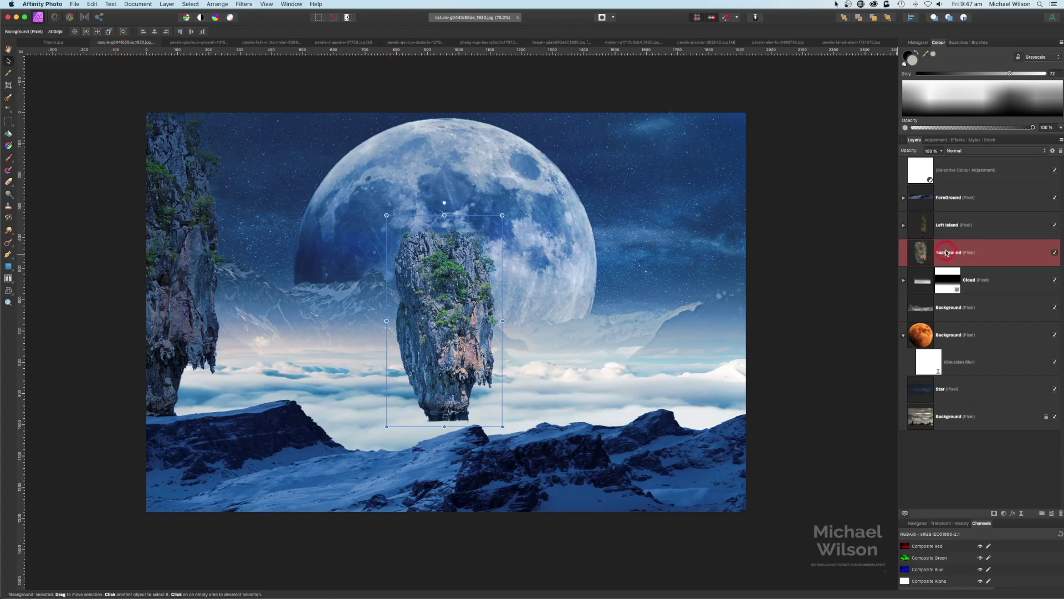
key("super+v")
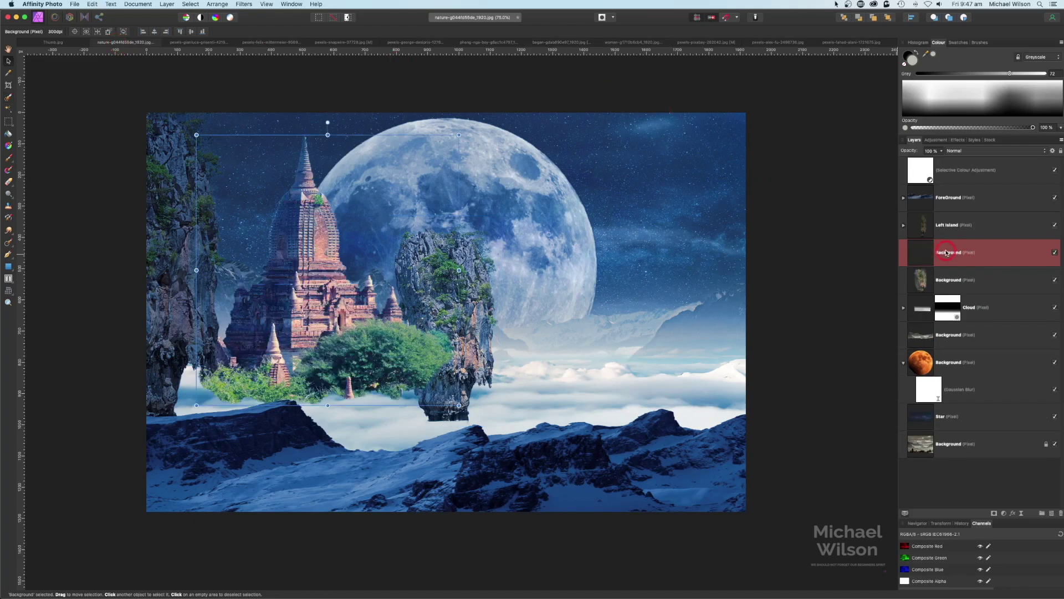
left_click_drag(459, 134, 296, 320)
left_click_drag(278, 386, 471, 245)
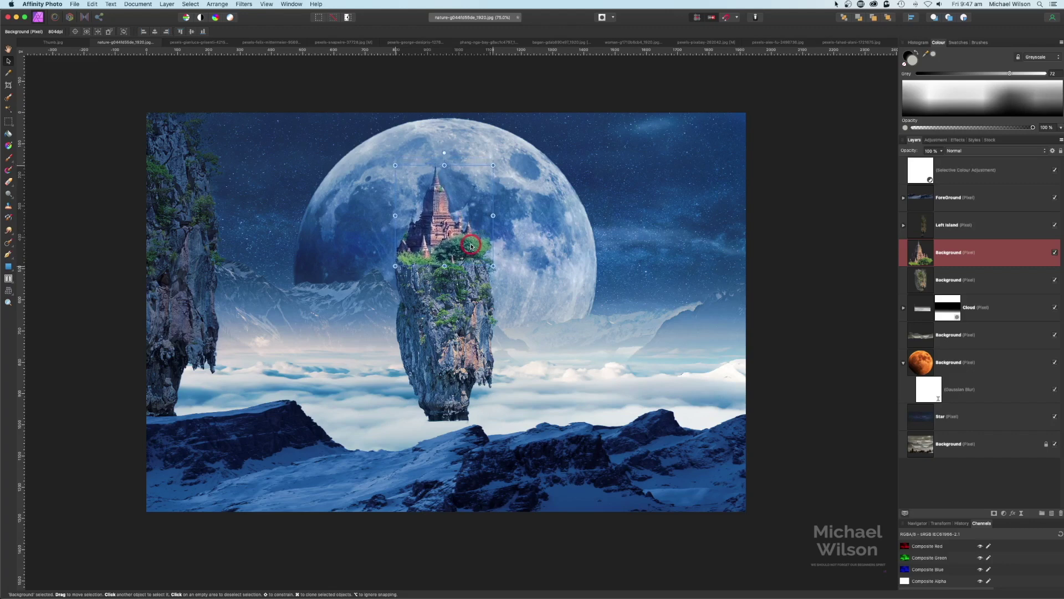
Add a mask to the temple layer and prepare a soft 256 px Paint Brush with black as the colour.
left_click(995, 512)
left_click(951, 289)
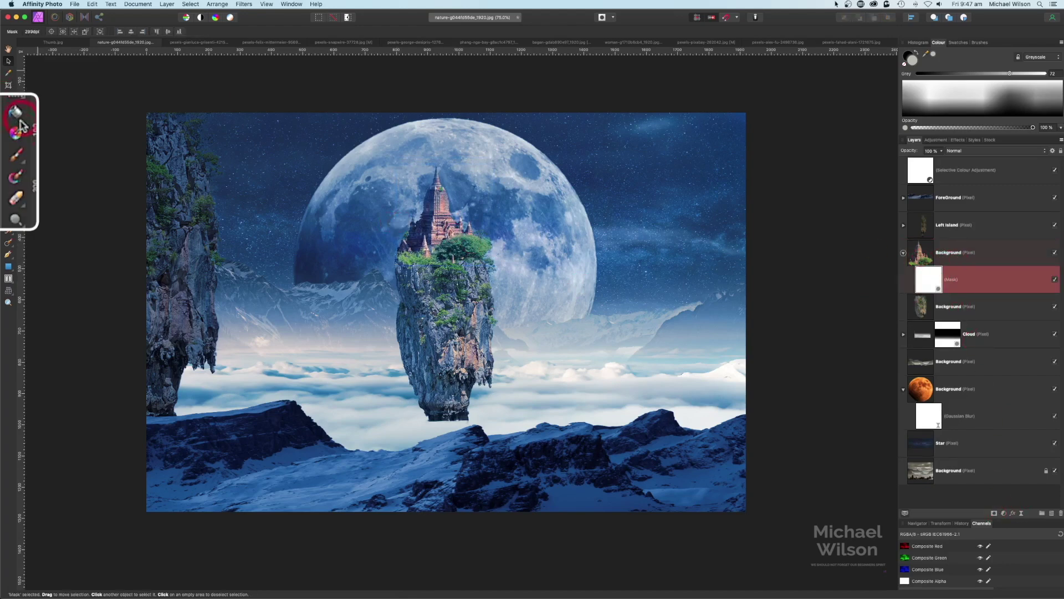
left_click(19, 157)
left_click(979, 42)
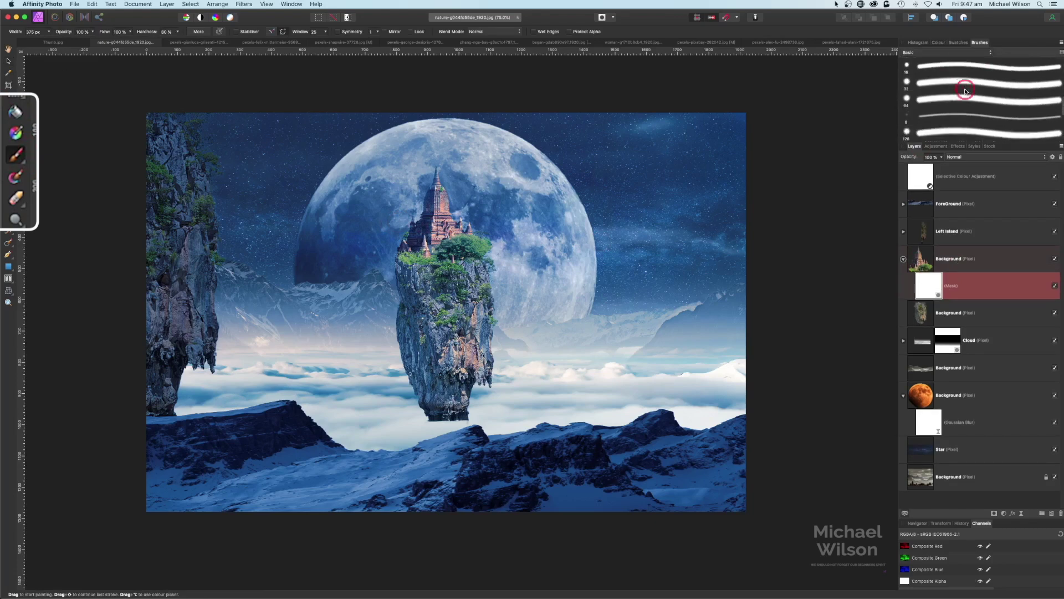
scroll(981, 94, "up", 5)
left_click(958, 119)
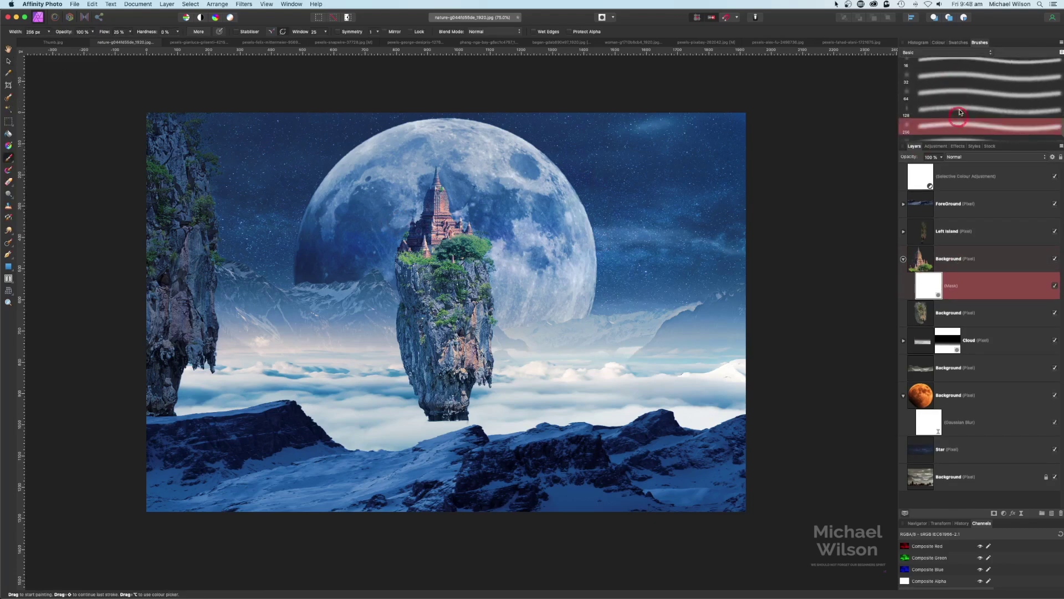
left_click(939, 45)
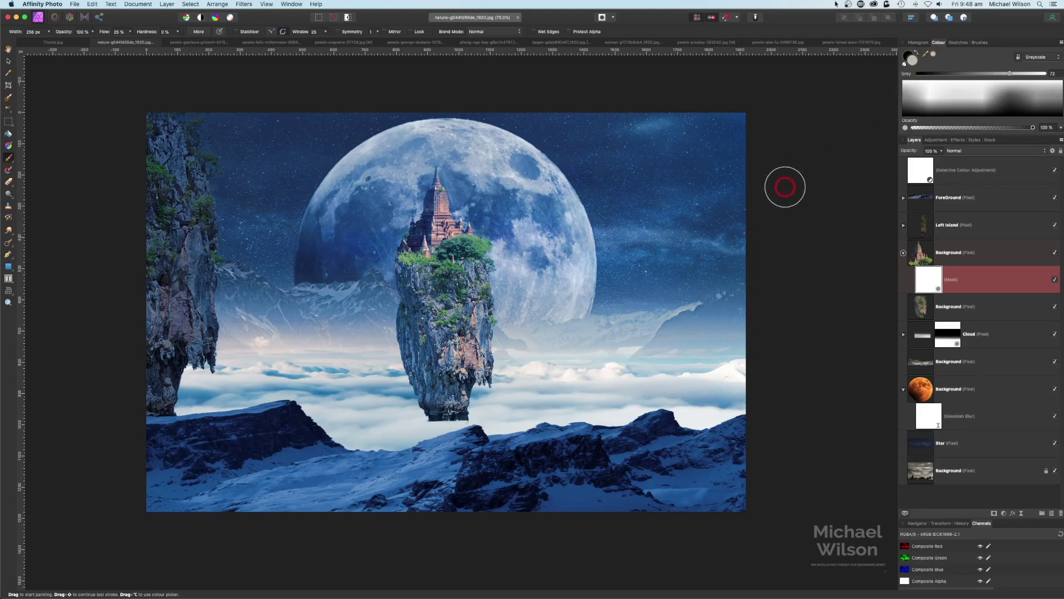
left_click(916, 51)
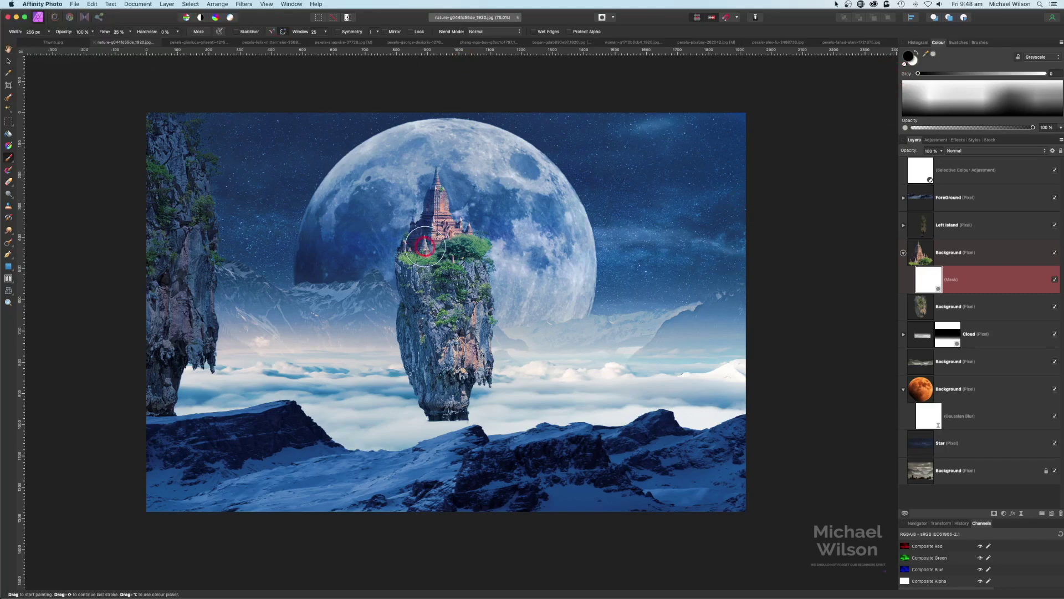
With a smaller soft brush, paint black on the mask along the temple's lower foliage to blend it into the rock top.
key("super+equal")
key("super+equal")
key("bracketleft")
key("bracketleft")
key("bracketleft")
key("bracketleft")
key("bracketleft")
key("bracketleft")
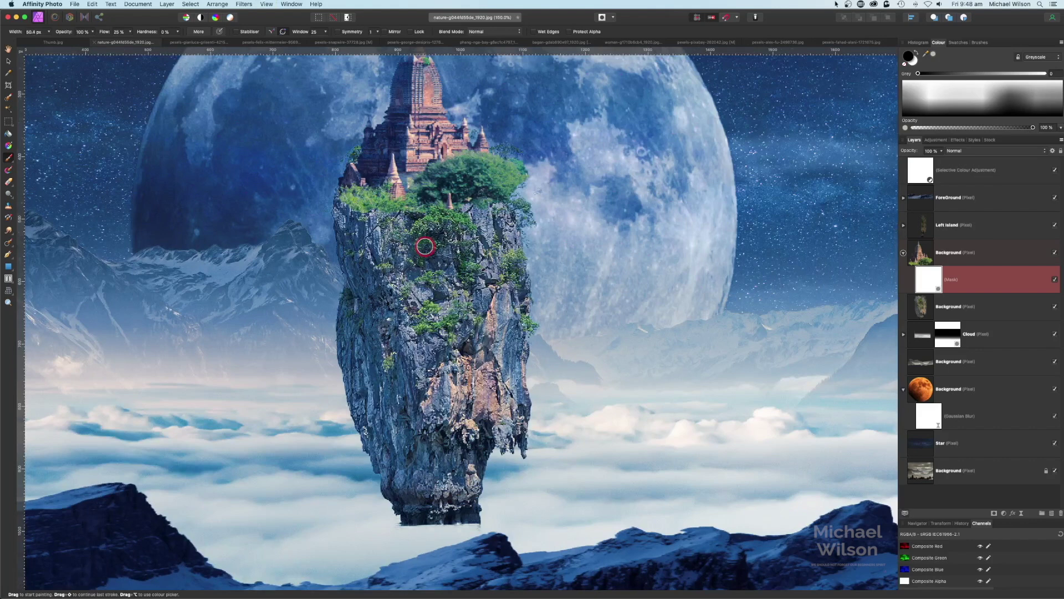
mouse_move(331, 206)
left_mouse_down()
mouse_move(402, 212)
mouse_move(388, 213)
mouse_move(408, 207)
mouse_move(380, 207)
mouse_move(415, 203)
mouse_move(429, 217)
mouse_move(451, 216)
mouse_move(452, 195)
mouse_move(476, 200)
left_mouse_up()
scroll(476, 200, "up", 5)
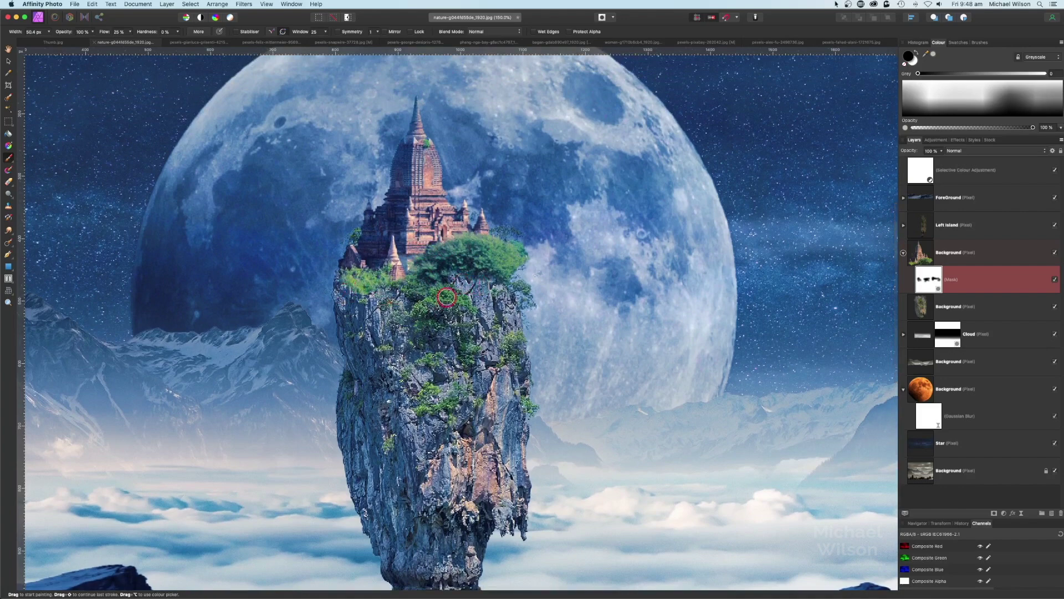
scroll(389, 339, "down", 2)
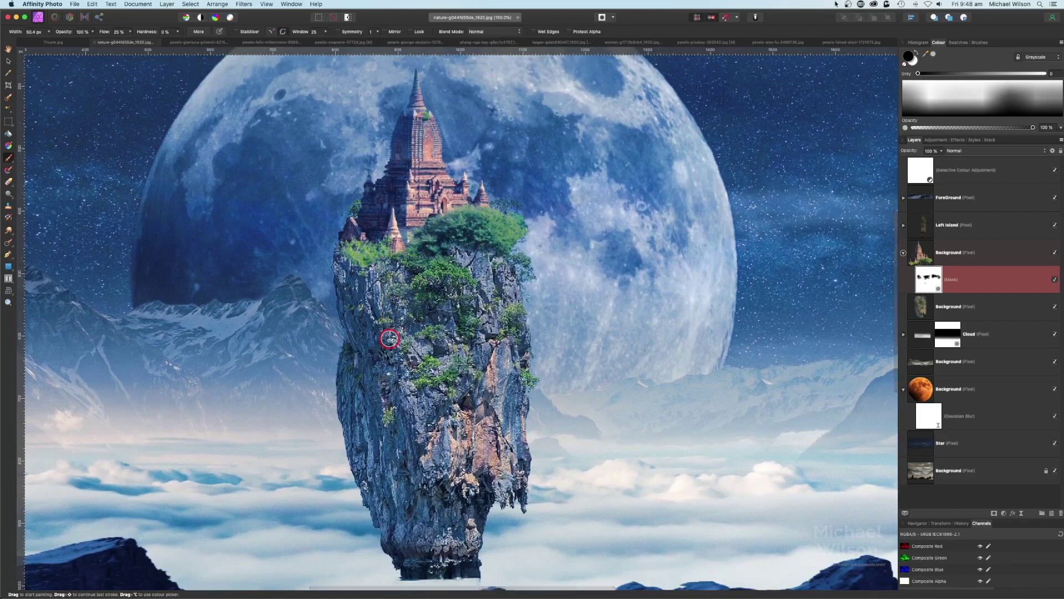
Group the temple layer with the central rock's layer and name the group "Centre Island".
key("super+0")
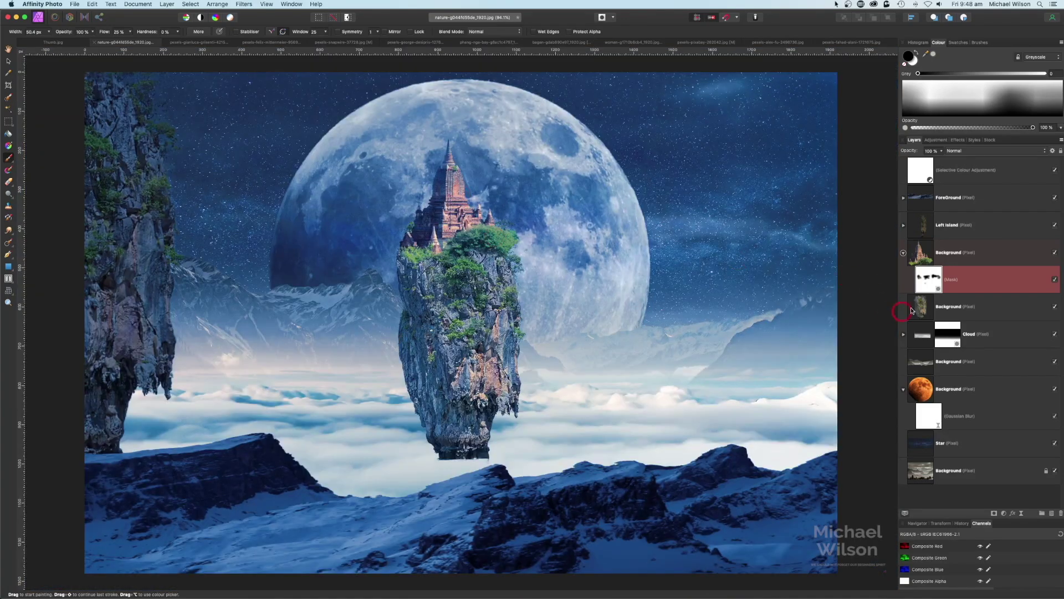
left_click(904, 255)
left_click(911, 265)
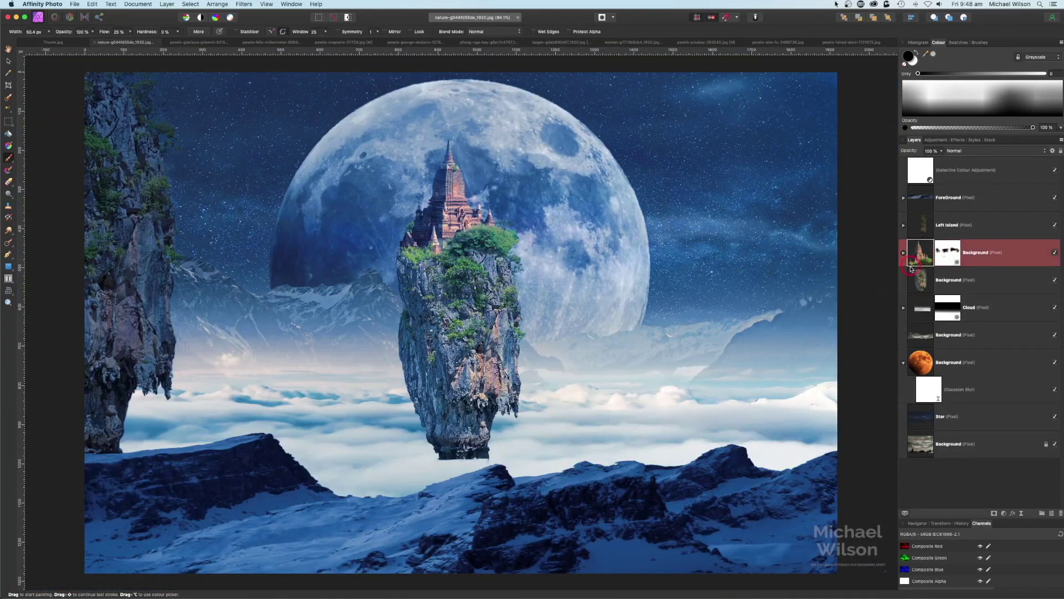
left_click(954, 280, "shift")
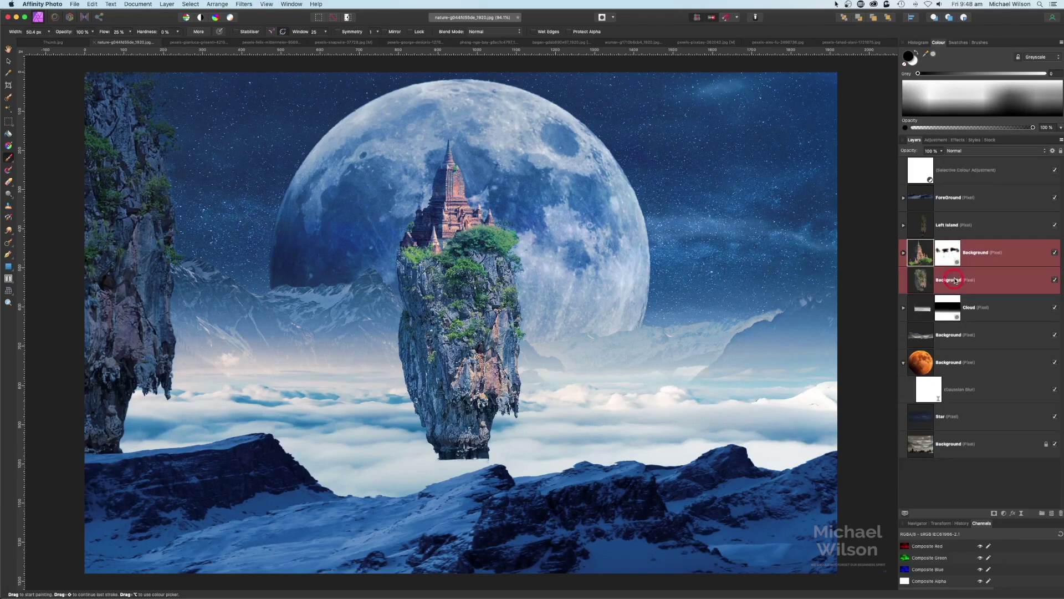
key("super+g")
double_click(946, 246)
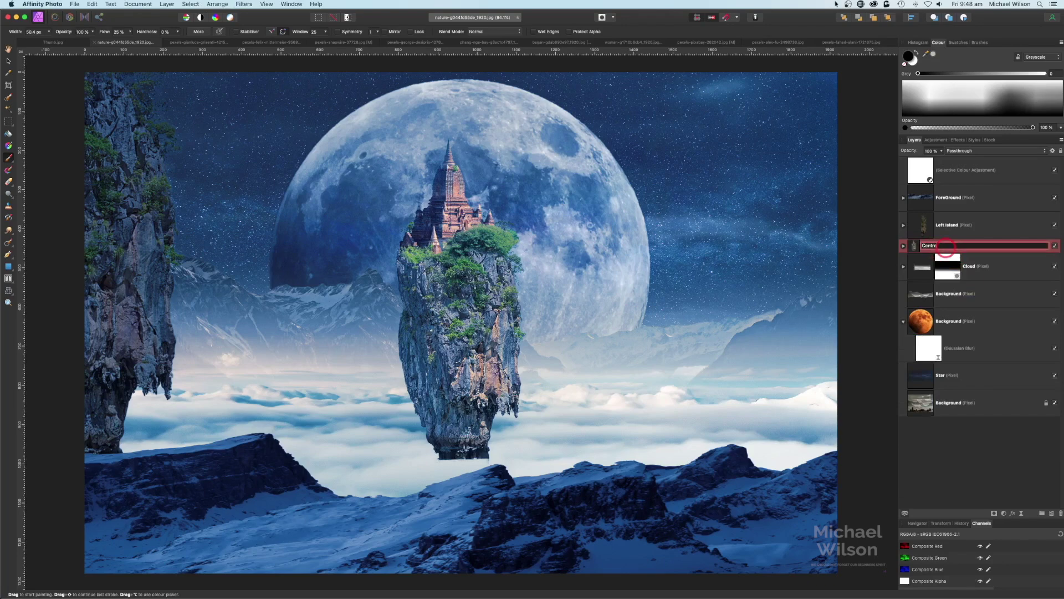
type("Centre Island")
key("Return")
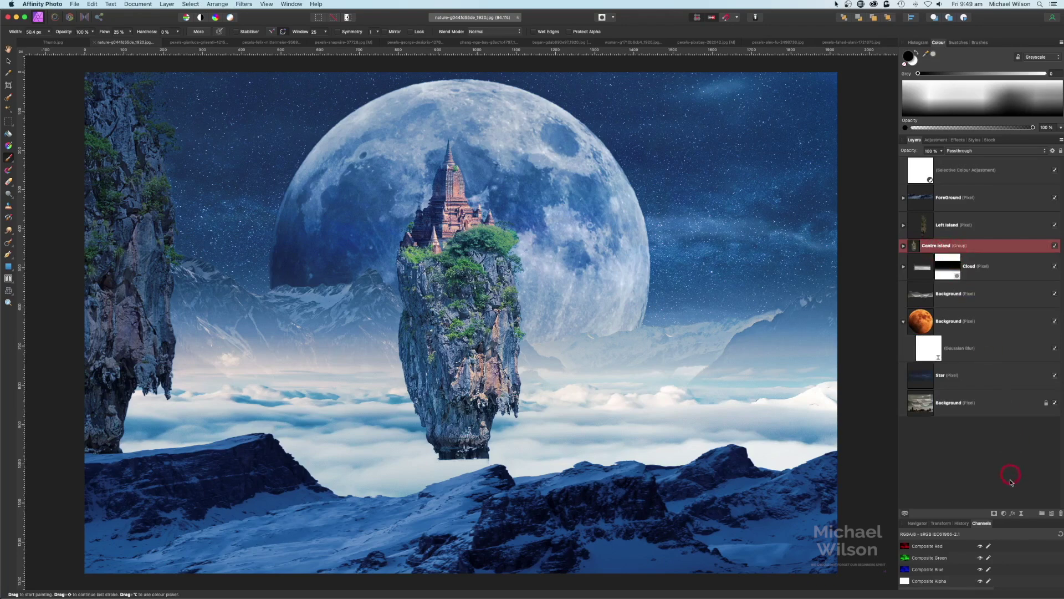
Darken the Centre Island group with an Exposure adjustment of about -3.03.
left_click(1006, 511)
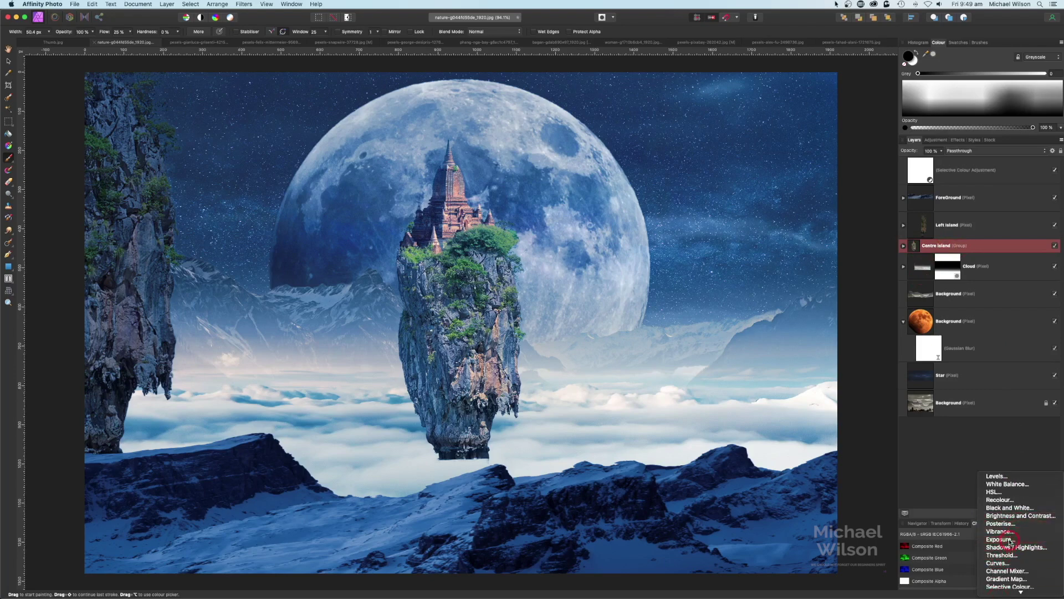
left_click(1009, 540)
left_click_drag(962, 277, 942, 272)
left_click_drag(754, 307, 736, 308)
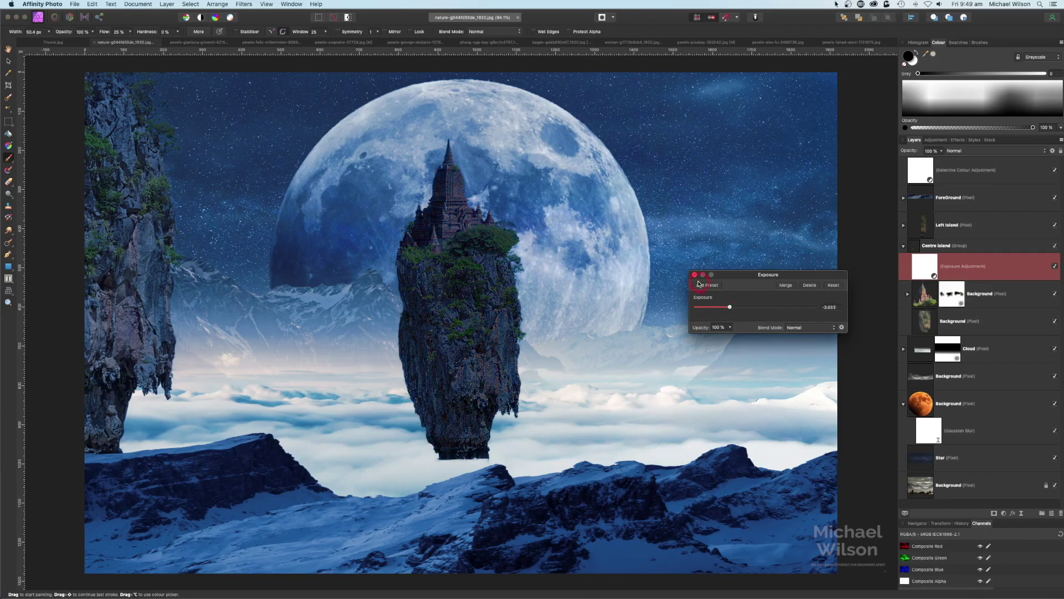
left_click(695, 275)
left_click(904, 246)
Duplicate the Centre Island group, scale the lower copy down proportionally and place it in the sky to the right of the moon.
left_click(948, 246)
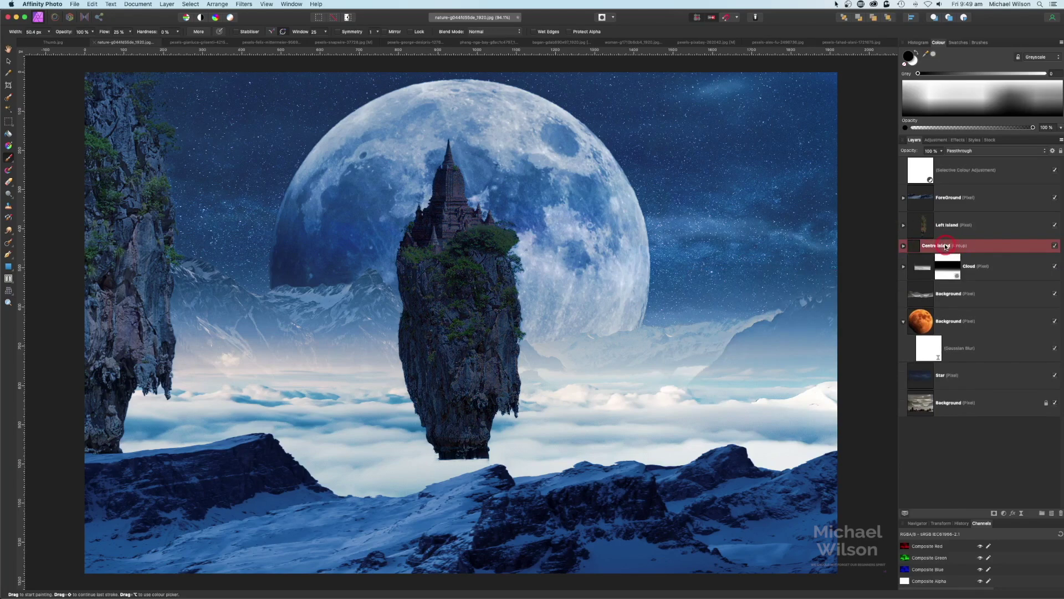
key("super+j")
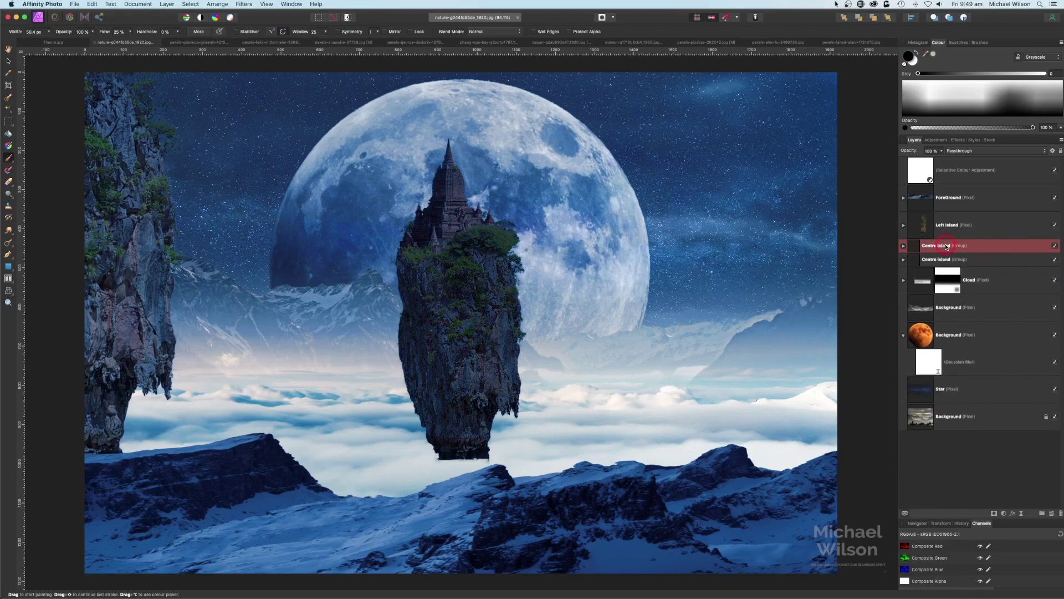
left_click(947, 259)
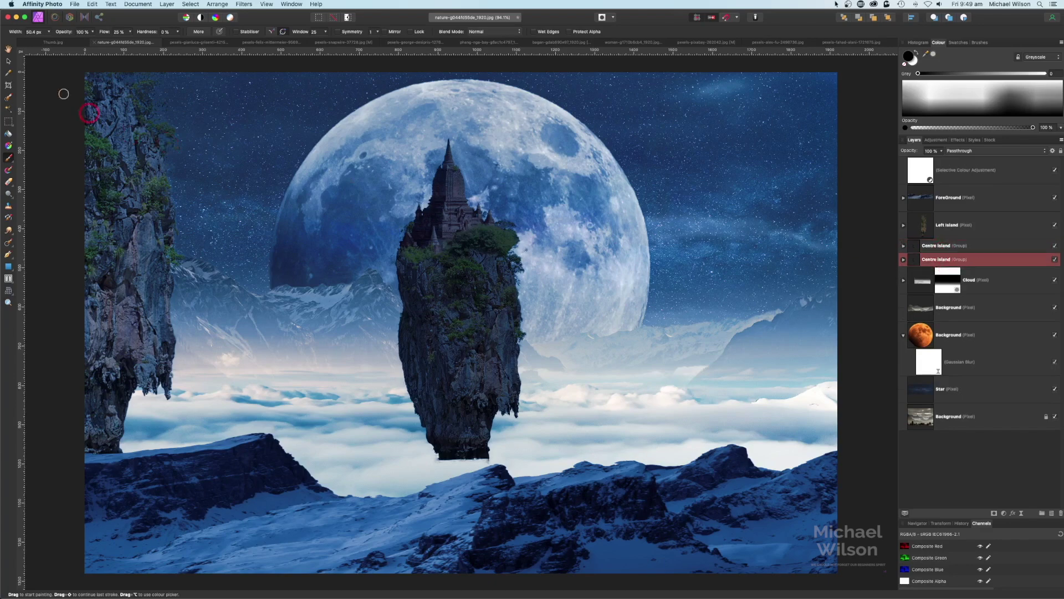
left_click(16, 61)
left_click_drag(496, 218, 659, 215)
left_click_drag(715, 118, 676, 238)
left_click_drag(626, 335, 742, 298)
Rename the smaller island's group as "Righti sland".
double_click(936, 261)
type("Righti sland")
key("Return")
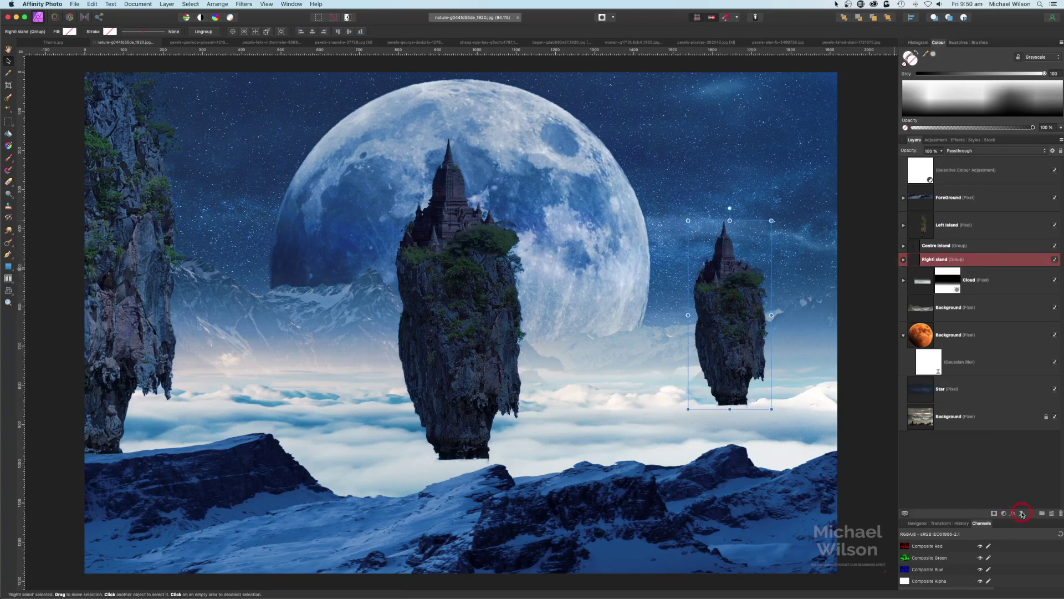
Add a live Gaussian Blur filter to the right island group.
left_click(1023, 514)
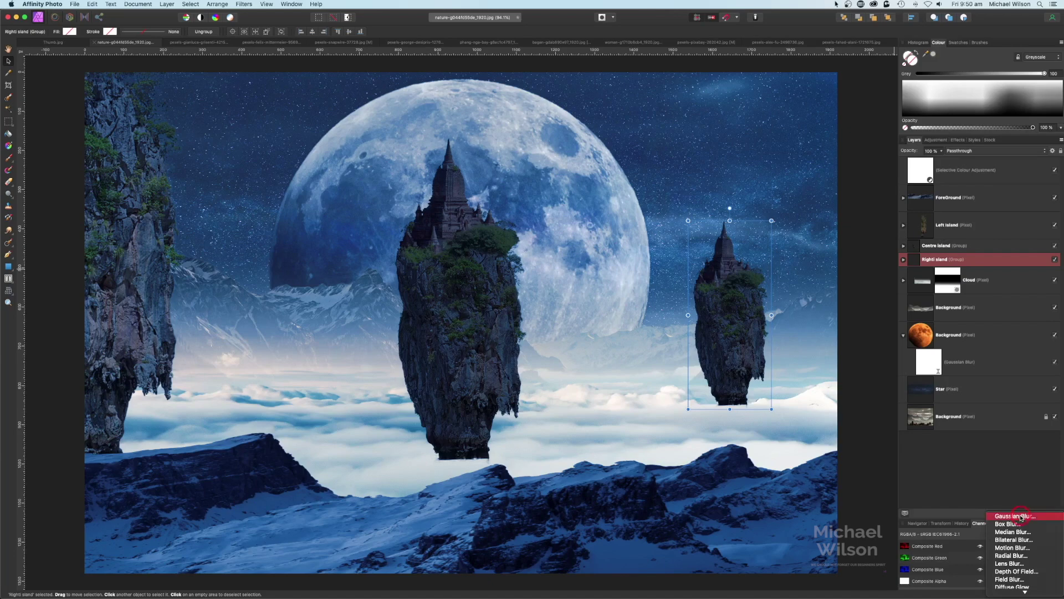
left_click(900, 417)
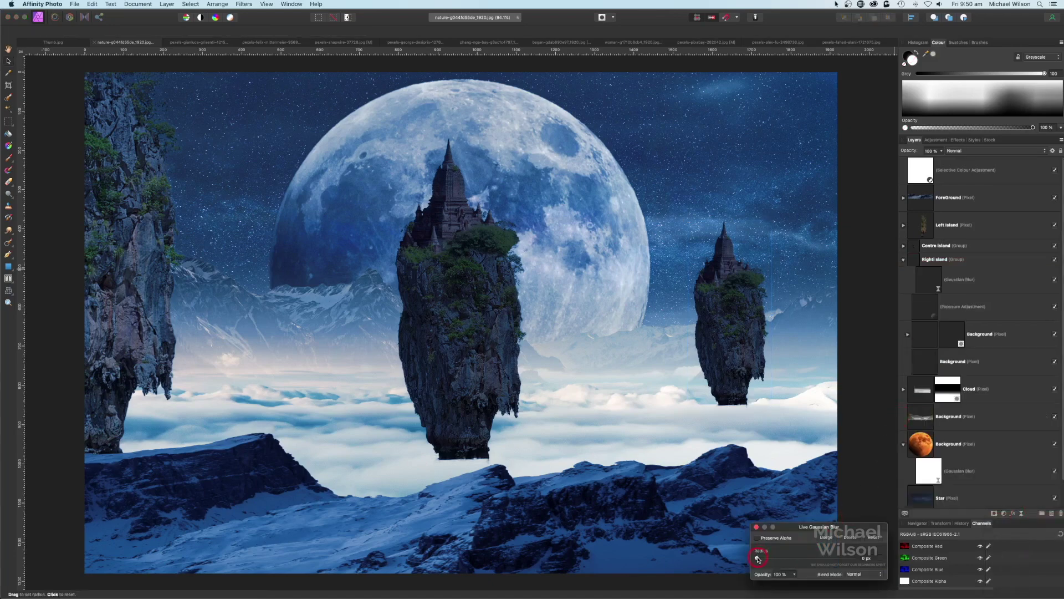
left_click(941, 306)
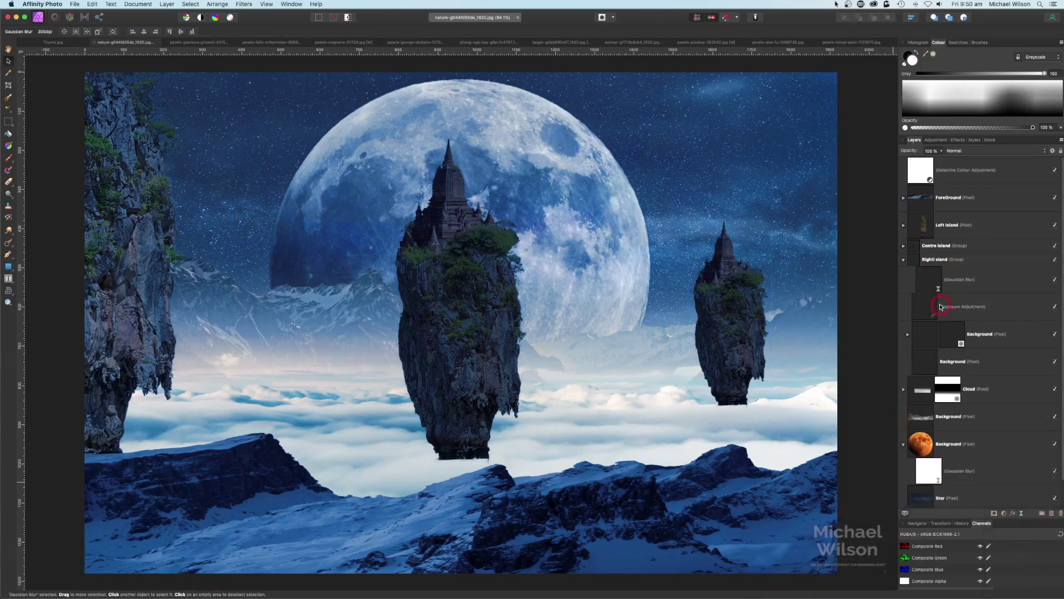
left_click(902, 261)
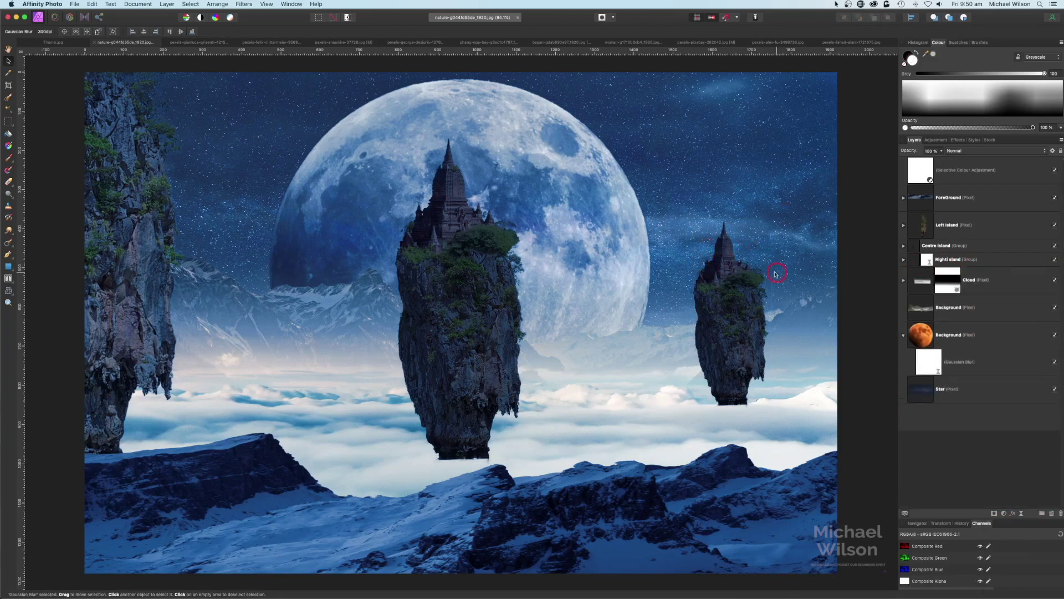
Add a mask to the Centre Island group and prepare a soft Paint Brush with black as the colour.
left_click(944, 247)
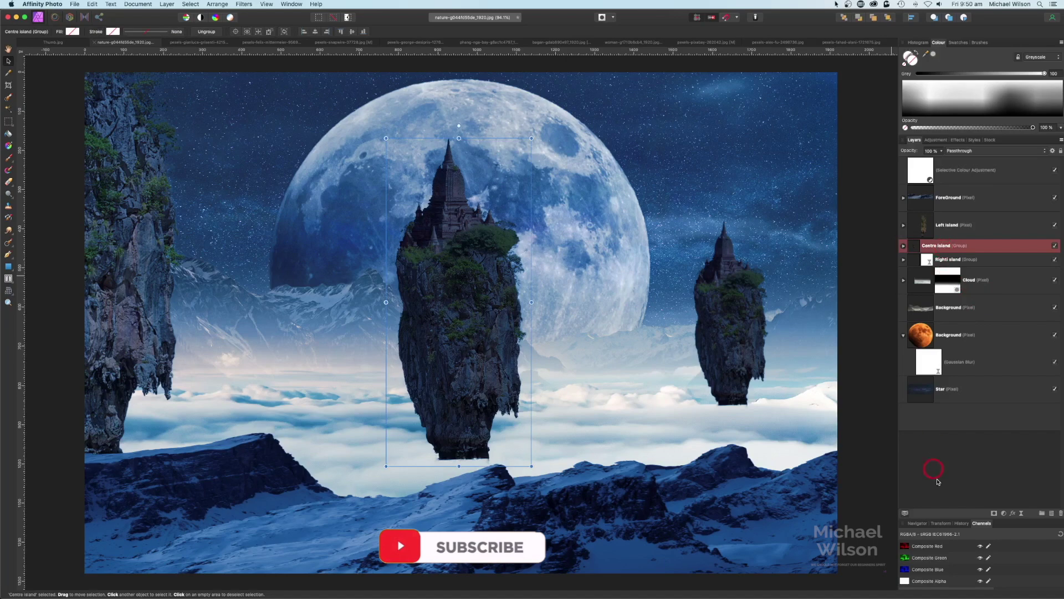
left_click(992, 515)
left_click(932, 265)
left_click(9, 158)
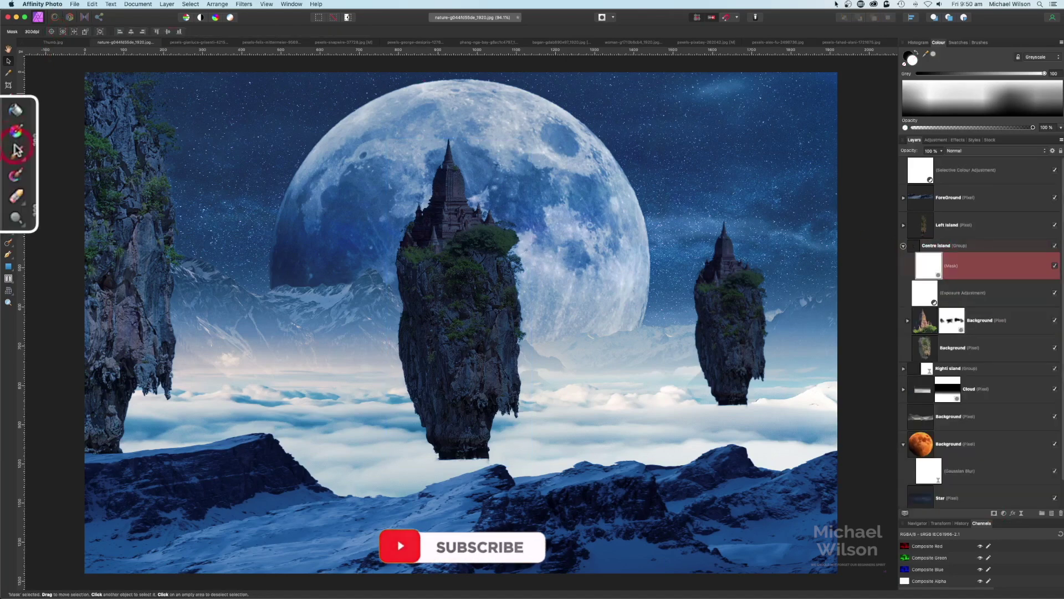
left_click(114, 87)
left_click(837, 47)
left_click(385, 399)
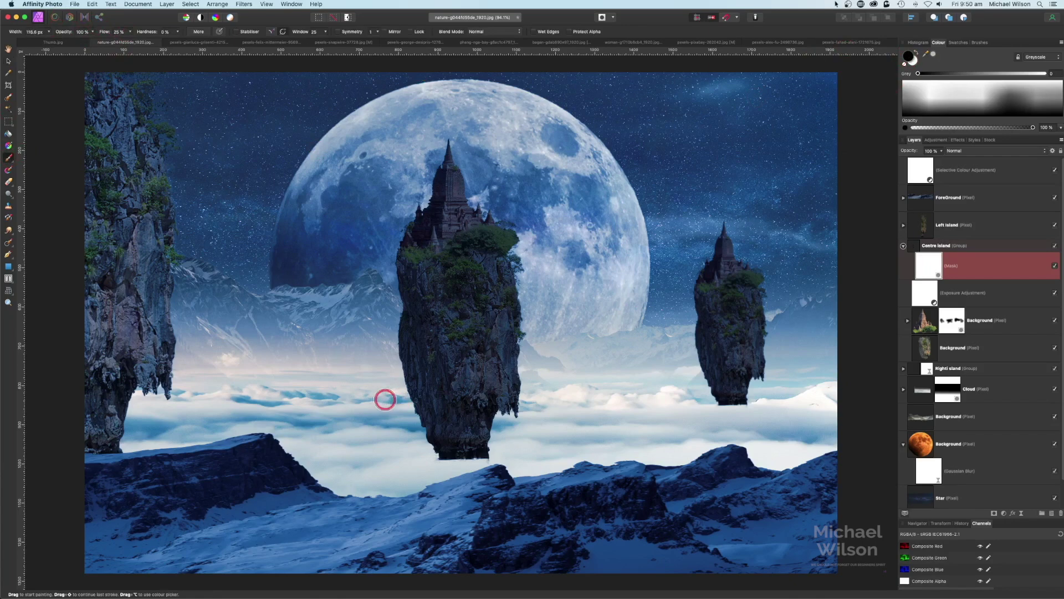
Move the whole Centre Island group higher in front of the moon and enlarge it slightly.
left_click(21, 64)
left_click(143, 133)
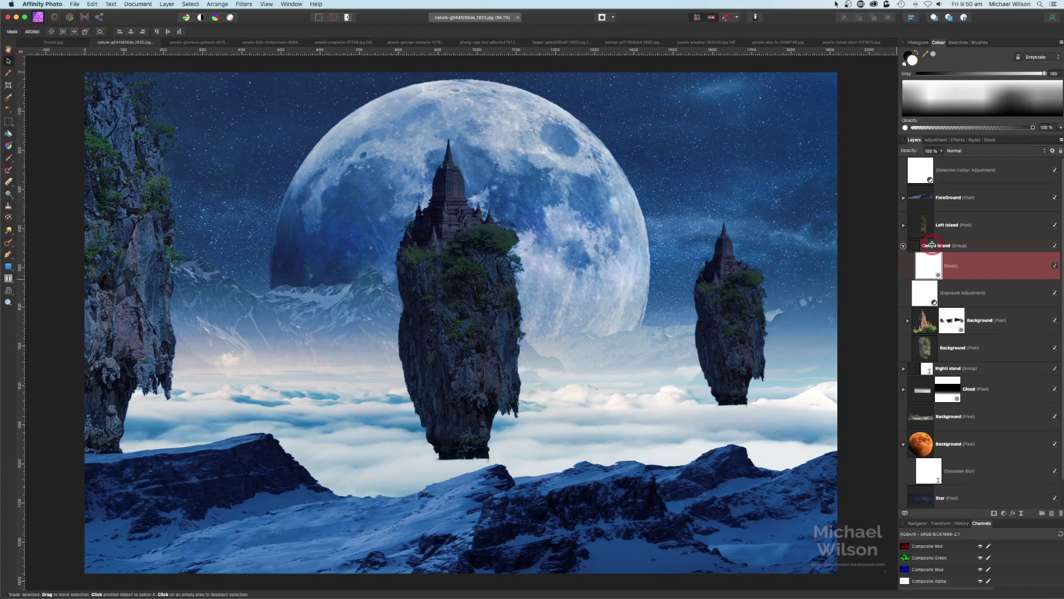
left_click(932, 244)
left_click(484, 230)
left_click_drag(484, 230, 486, 207)
left_click_drag(389, 410, 367, 440)
Paint black on the Centre Island mask along the rock's base to fade it into the clouds, touching up the edge with a smaller brush.
left_click(931, 299)
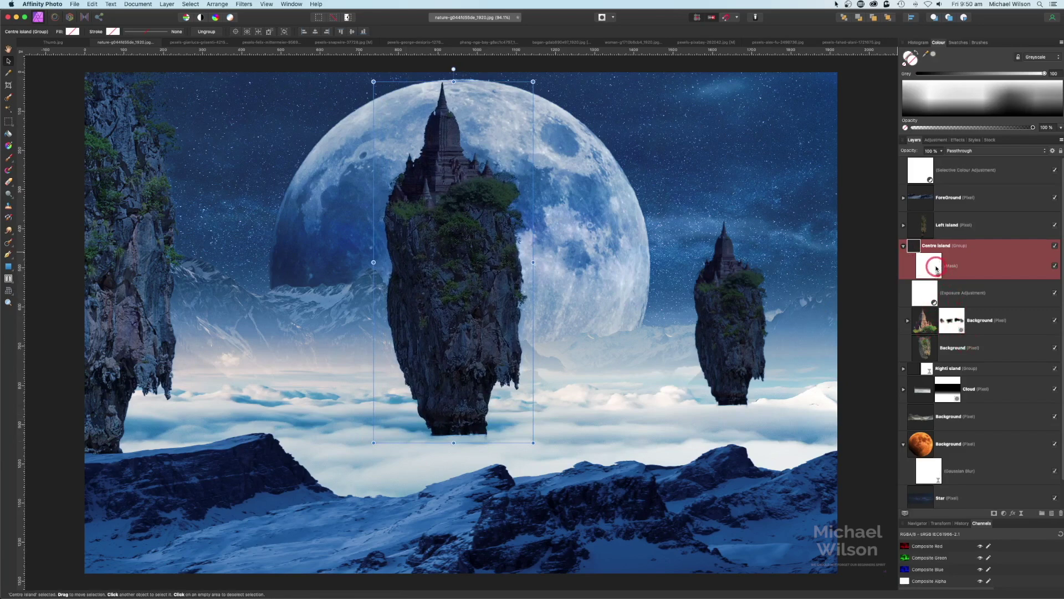
left_click(936, 269)
key("b")
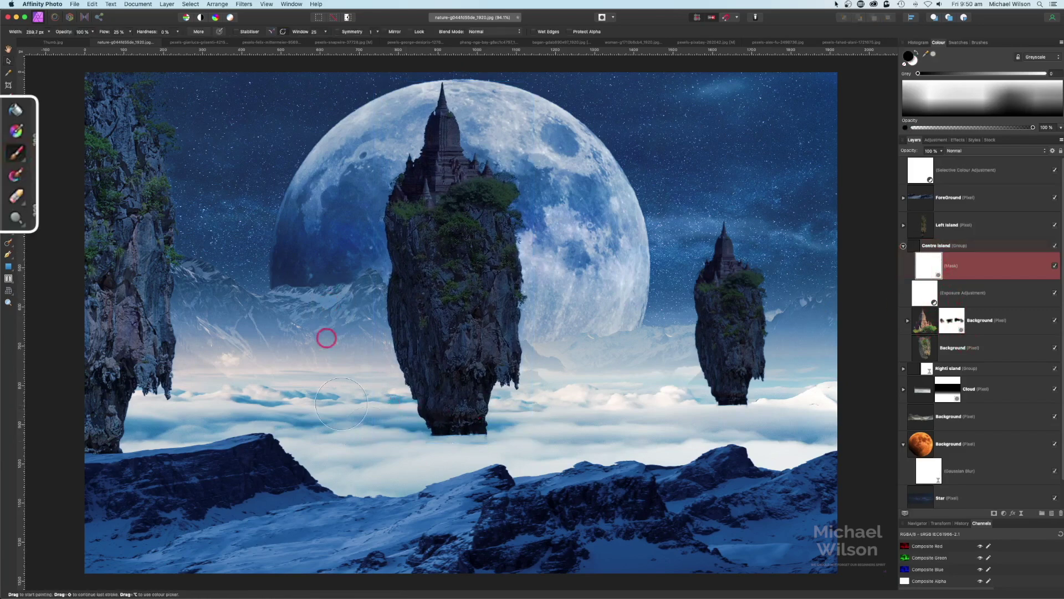
mouse_move(415, 435)
left_mouse_down()
mouse_move(484, 441)
mouse_move(382, 433)
mouse_move(497, 421)
mouse_move(484, 428)
mouse_move(440, 404)
mouse_move(446, 388)
left_mouse_up()
key("[")
key("[")
key("[")
key("x")
mouse_move(446, 377)
left_mouse_down()
mouse_move(468, 375)
mouse_move(416, 373)
mouse_move(495, 383)
mouse_move(425, 380)
left_mouse_up()
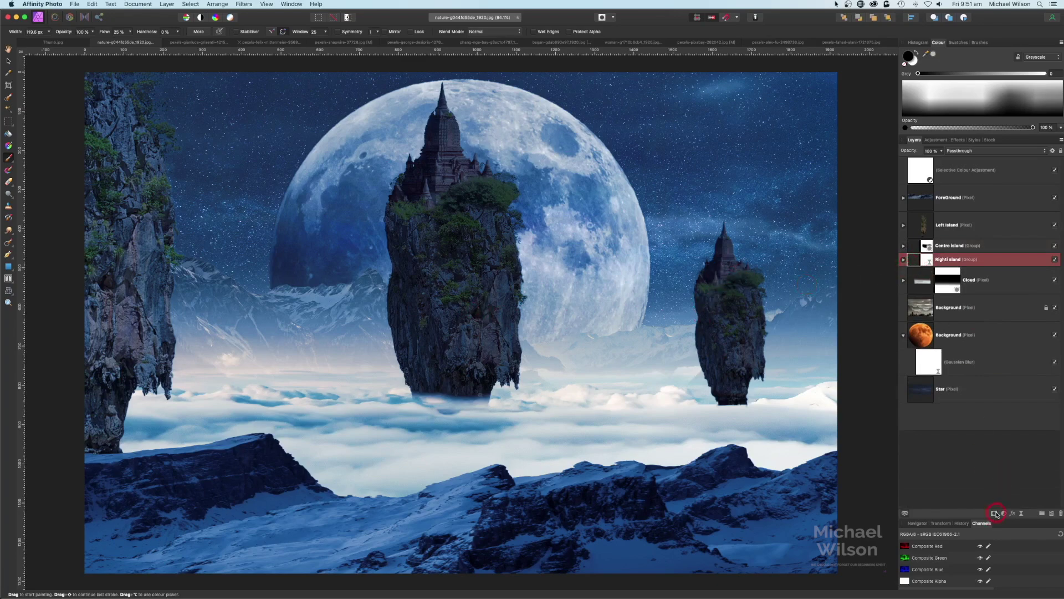
Add a mask to the right island group and paint its base with black, restoring the rock edge with white, to sink it into the clouds.
left_click(995, 513)
left_click(935, 312)
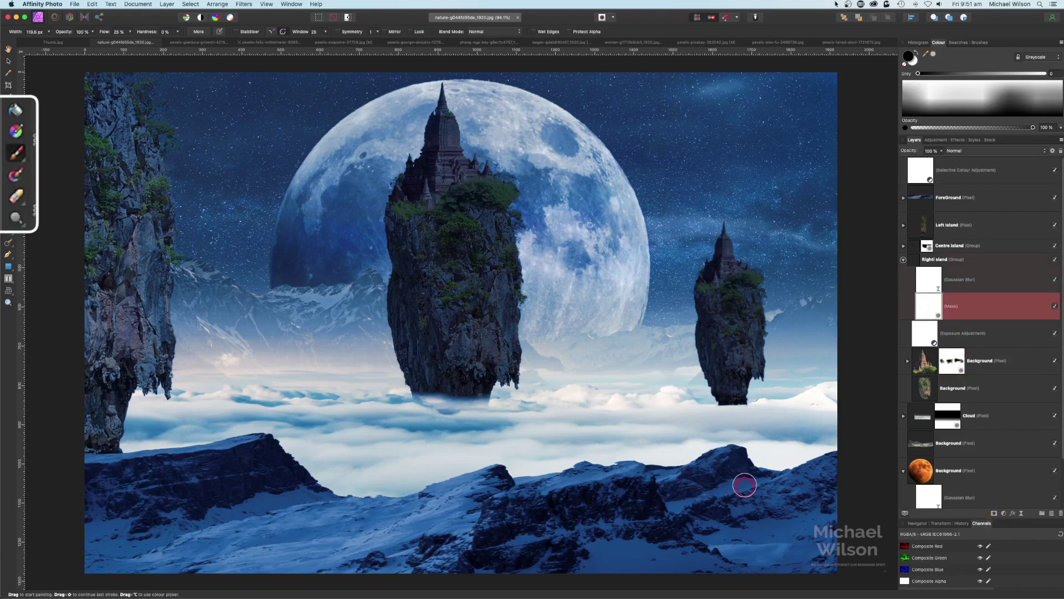
mouse_move(696, 414)
left_mouse_down()
mouse_move(750, 406)
mouse_move(715, 405)
mouse_move(743, 399)
left_mouse_up()
key("x")
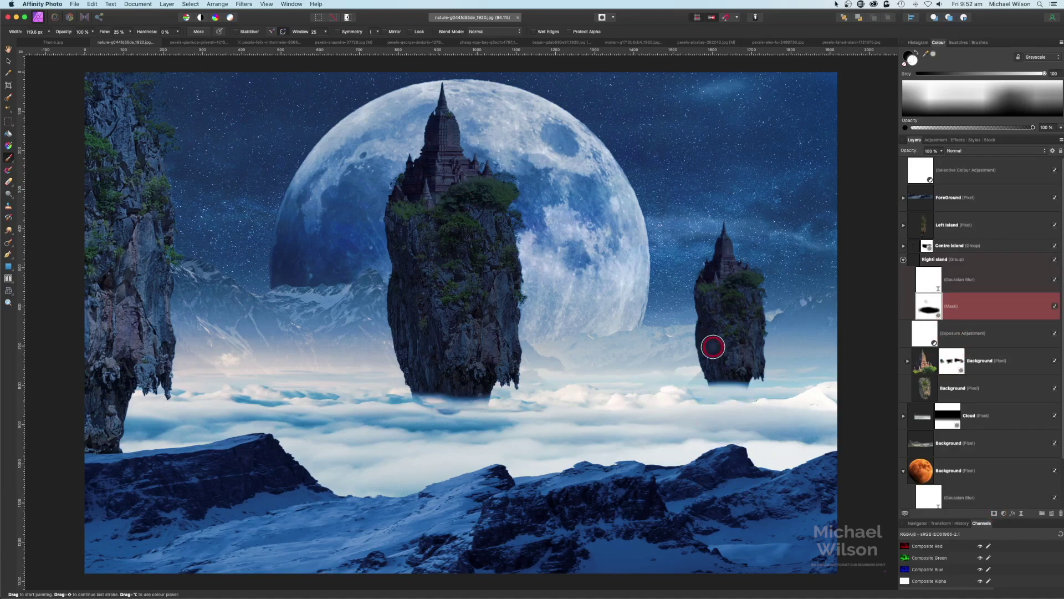
left_click_drag(713, 346, 710, 380)
key("x")
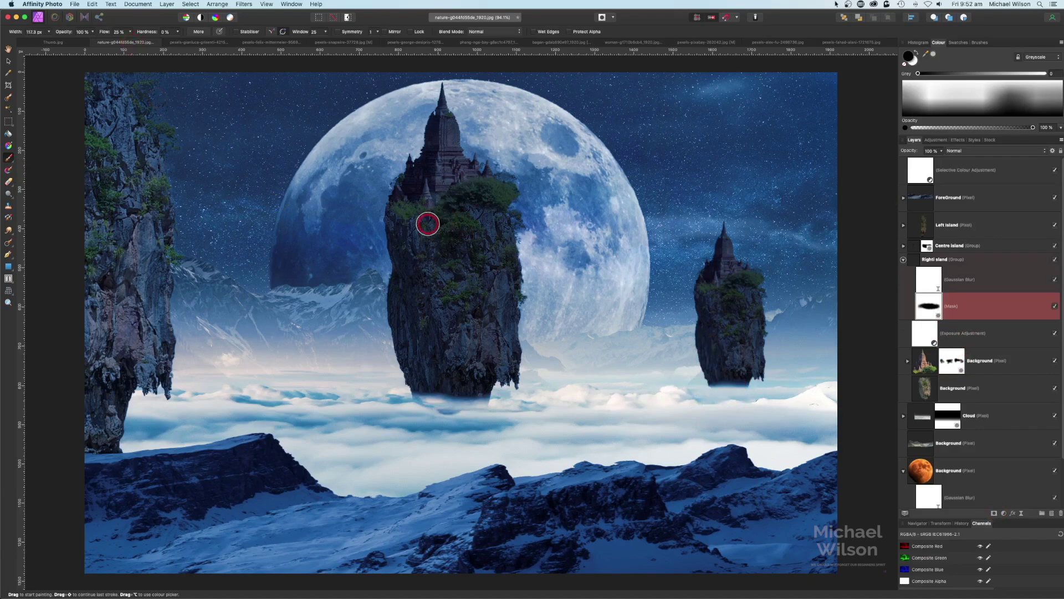
In the woman photo, select the whole cloaked figure with the Selection Brush and copy the selection.
left_click(630, 44)
key("w")
mouse_move(432, 227)
left_mouse_down()
mouse_move(481, 230)
mouse_move(488, 244)
mouse_move(467, 224)
left_mouse_up()
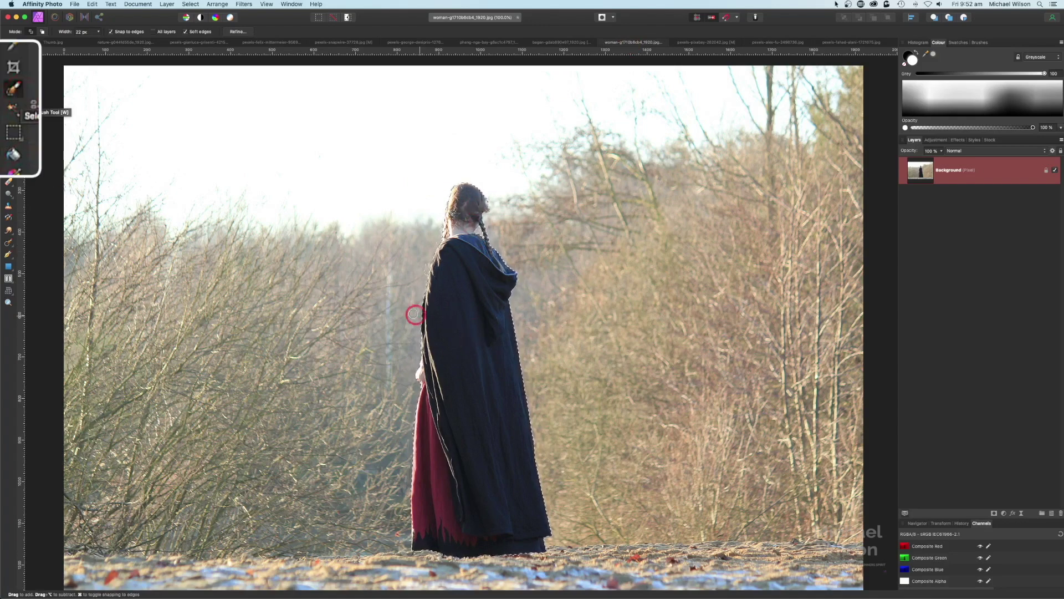
mouse_move(463, 464)
left_mouse_down()
mouse_move(457, 313)
mouse_move(466, 250)
mouse_move(457, 324)
mouse_move(481, 220)
mouse_move(466, 221)
mouse_move(461, 328)
mouse_move(463, 207)
mouse_move(468, 308)
left_mouse_up()
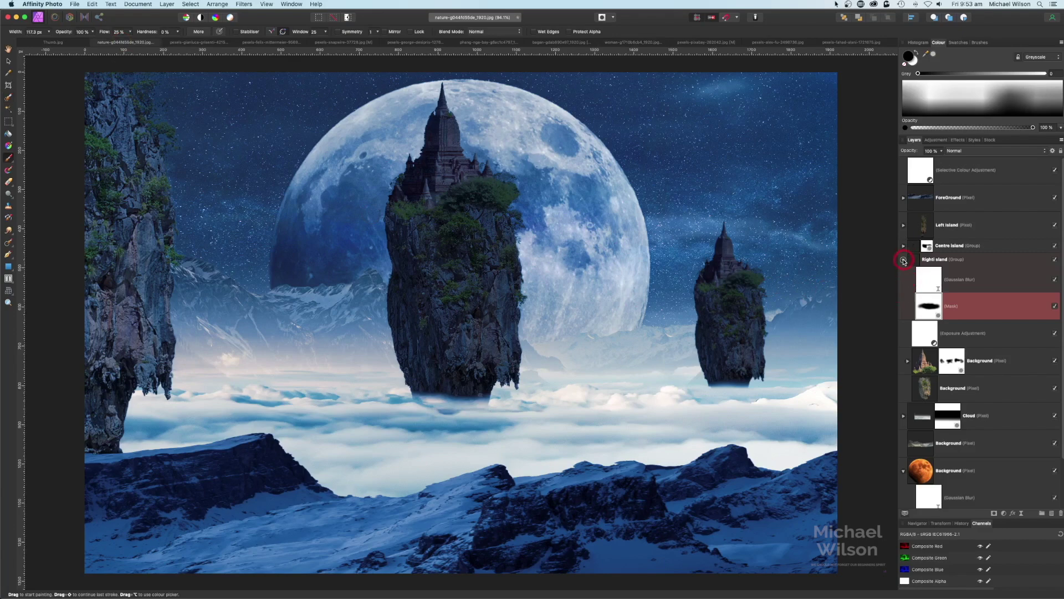
Paste the cloaked woman above the ForeGround layer, scale her down proportionally and place her on the snowy foreground left of the central rock.
left_click(904, 259)
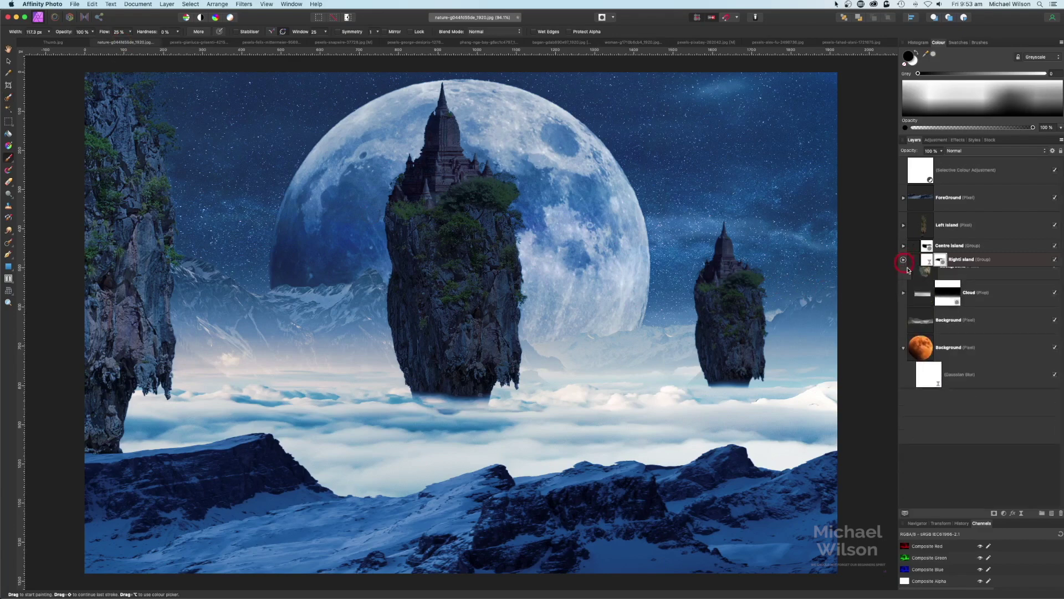
left_click(962, 194)
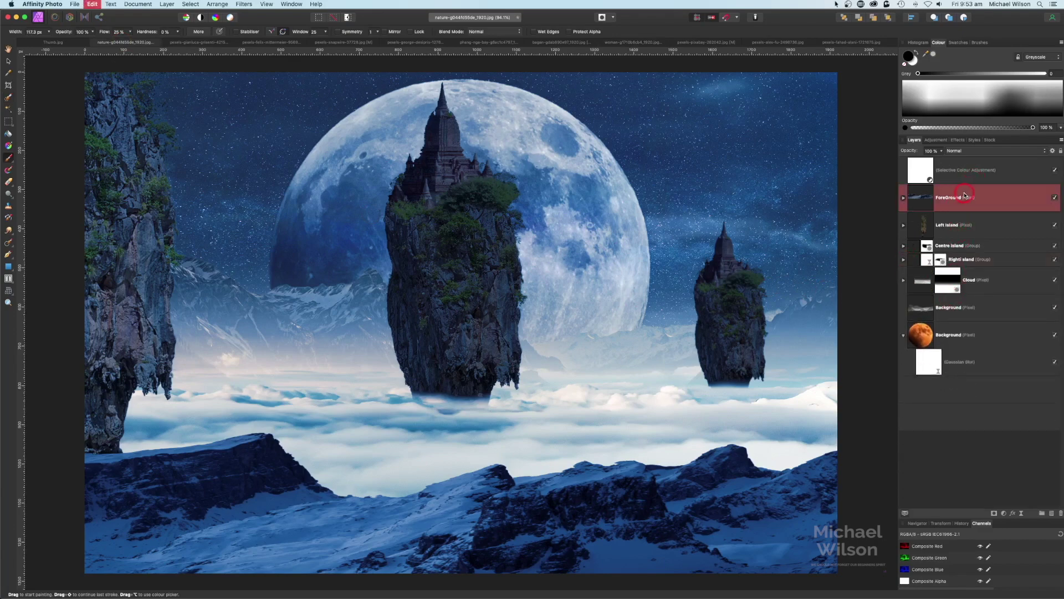
key("super+v")
left_click(9, 61)
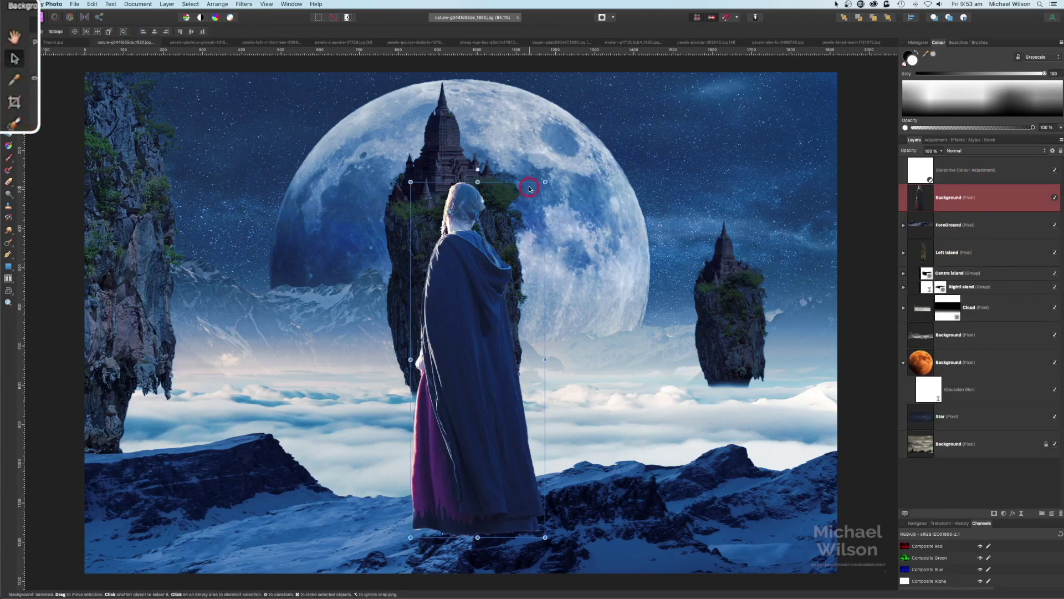
left_click_drag(545, 182, 478, 358)
left_click_drag(443, 443, 320, 444)
Flip the woman horizontally, move her slightly up and left on the snow, and scale her down a little.
left_click(217, 5)
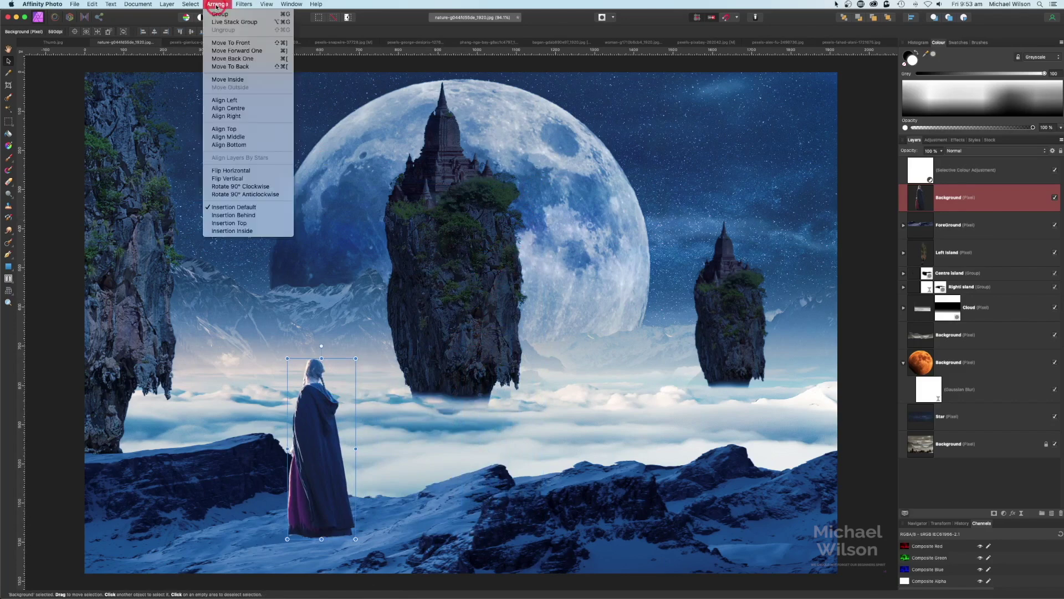
left_click(230, 170)
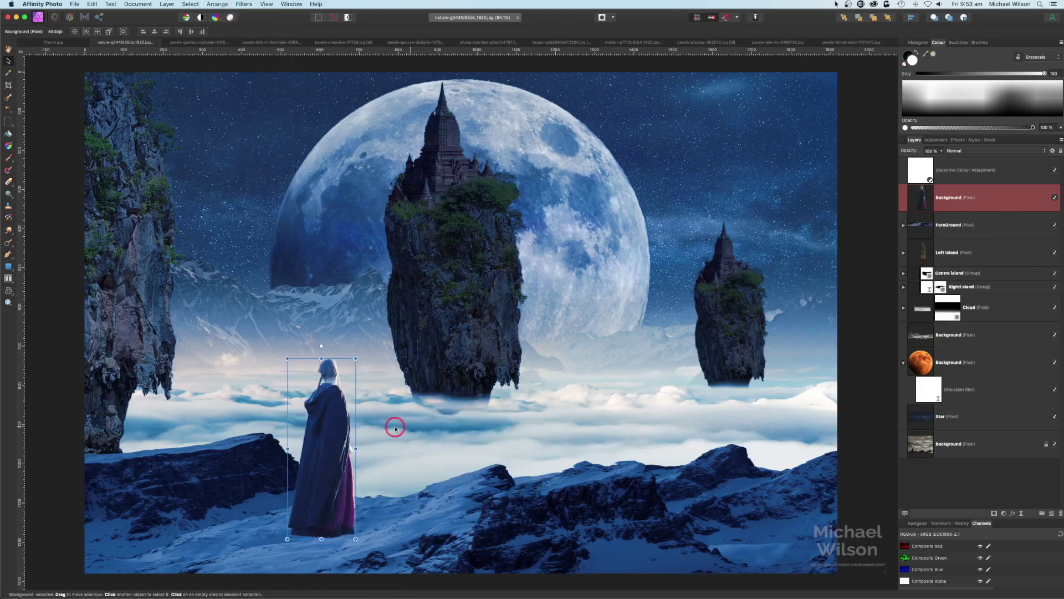
left_click_drag(347, 419, 335, 400)
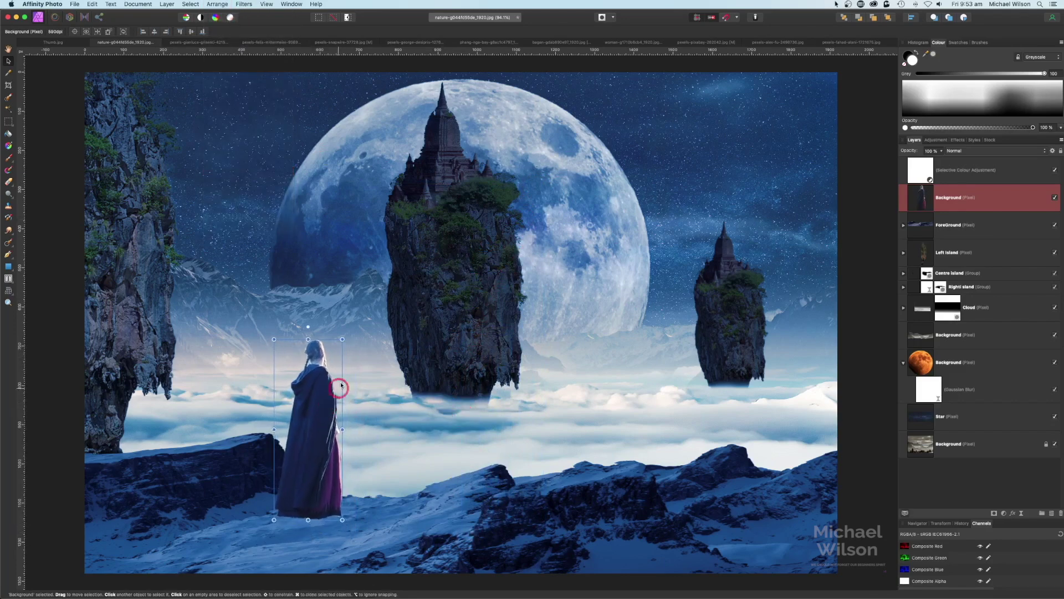
mouse_move(342, 339)
left_mouse_down()
mouse_move(351, 331)
mouse_move(340, 346)
left_mouse_up()
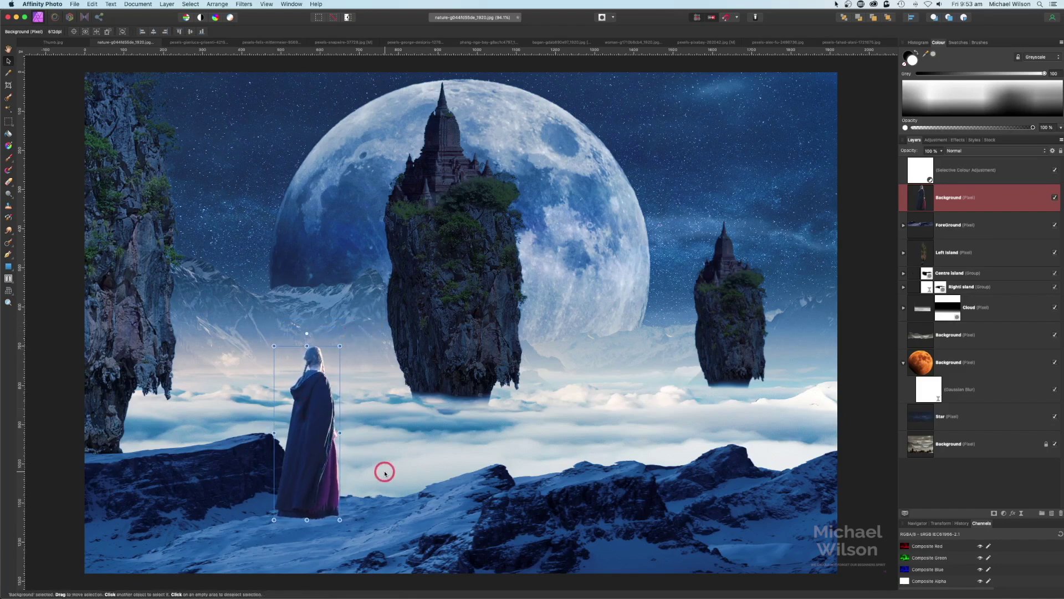
Add an Exposure adjustment to the cloaked woman's layer and darken her to an exposure of about -1.184.
left_click(1004, 512)
left_click(945, 572)
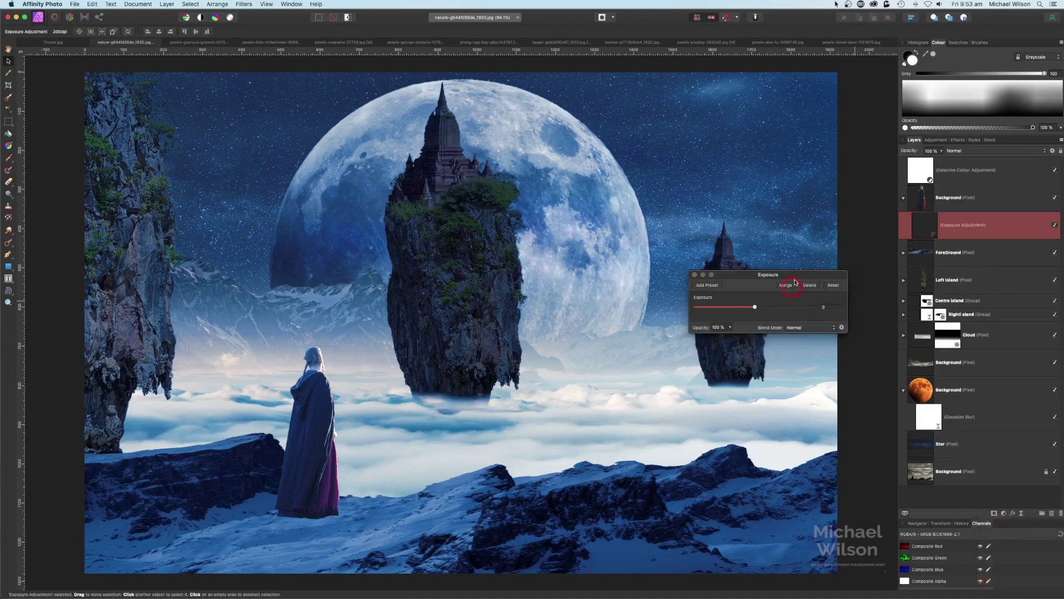
left_click_drag(757, 307, 745, 308)
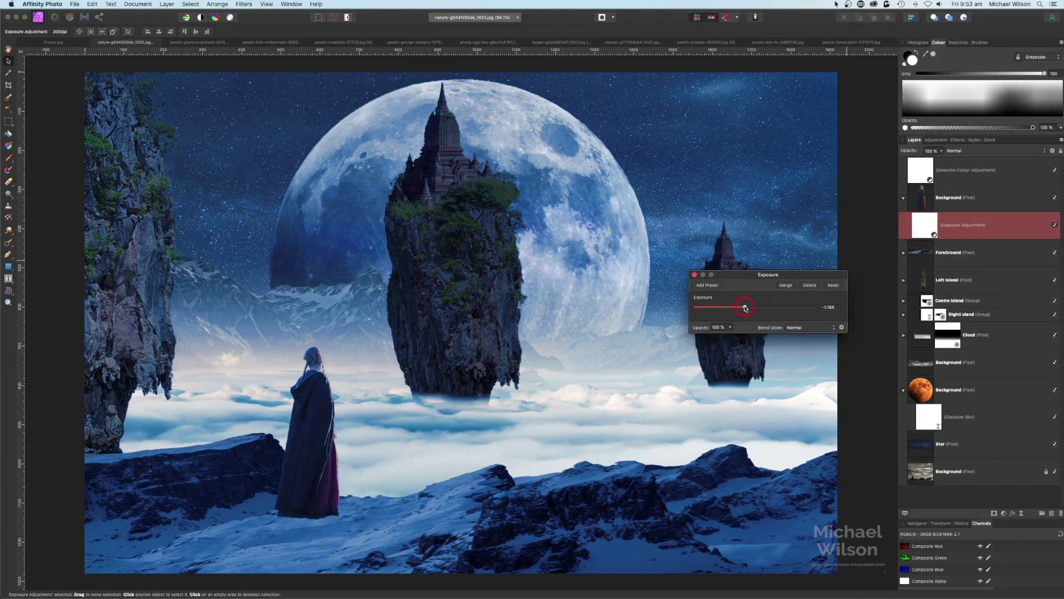
left_click(696, 275)
Create a new pixel layer and place it between the woman's layer and the ForeGround layer.
left_click(955, 197)
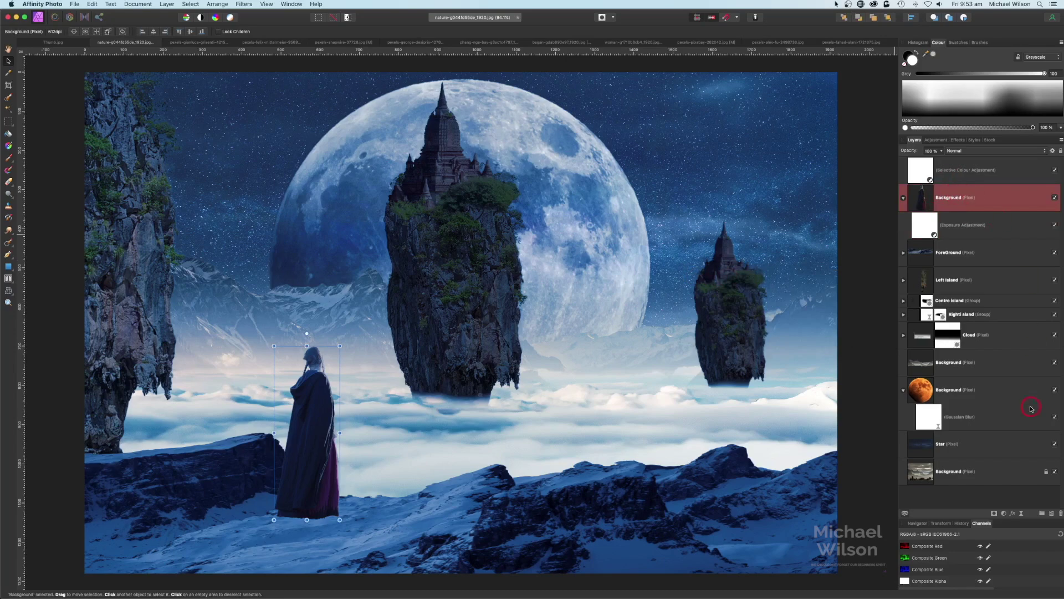
left_click(1052, 513)
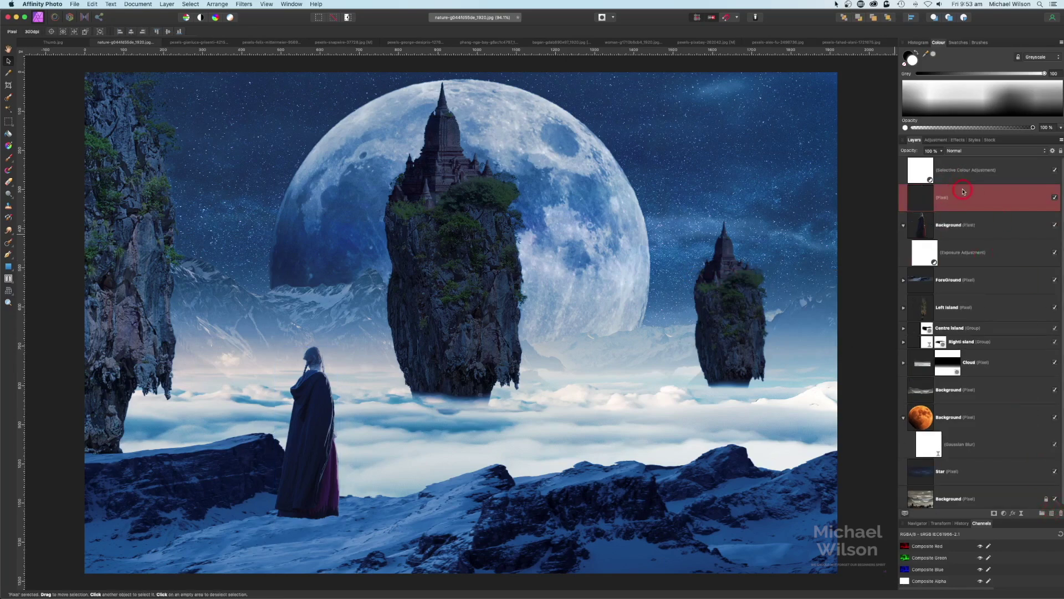
left_click_drag(963, 199, 959, 238)
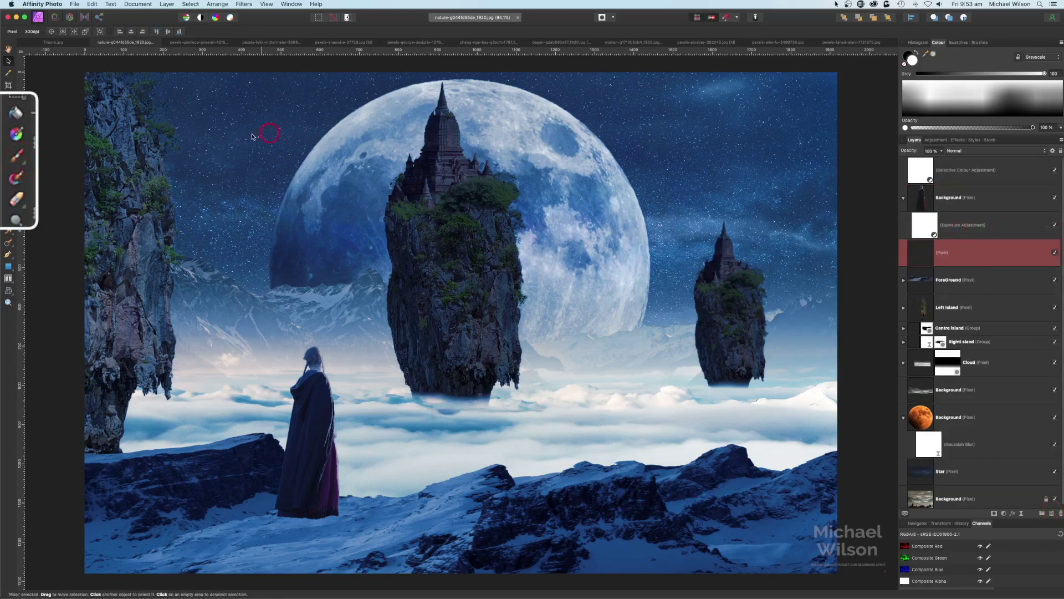
Paint a thin contact shadow along the hem of the cloak with a small soft black brush at 25% flow.
left_click(17, 158)
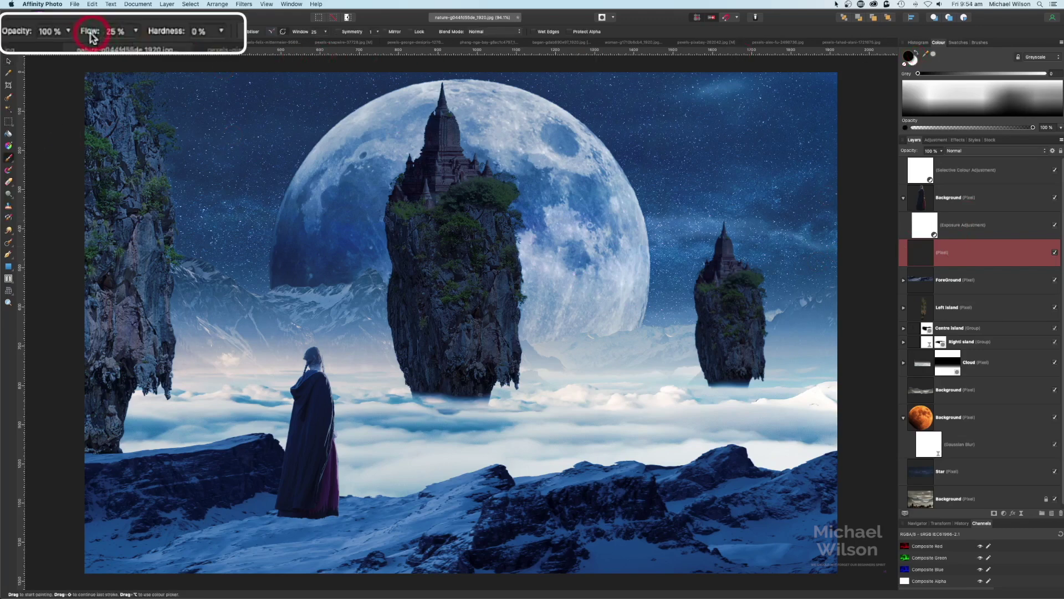
key("super+1")
scroll(338, 246, "down", 5)
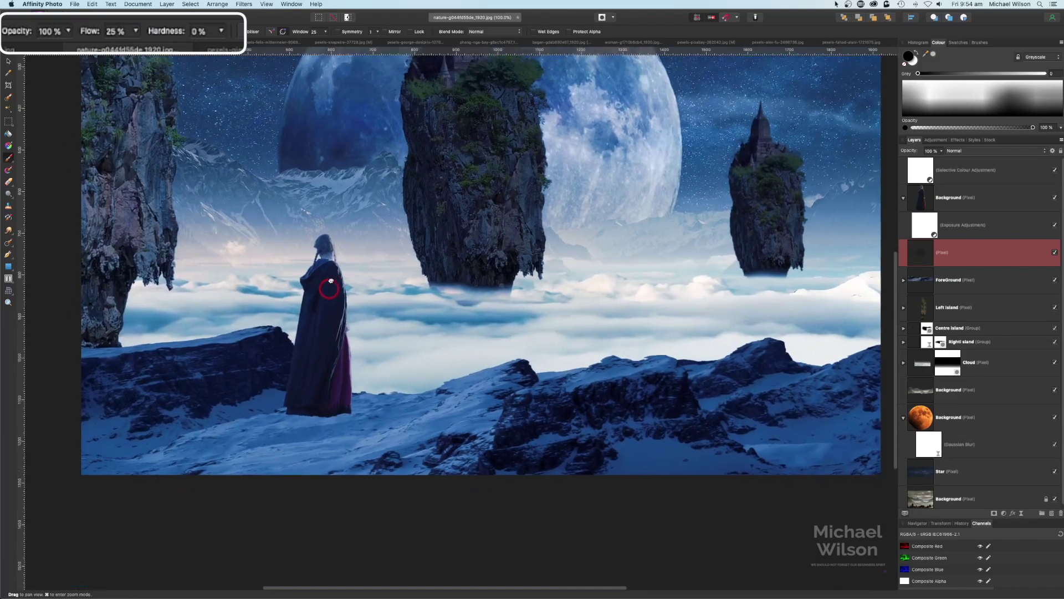
key("super+equal")
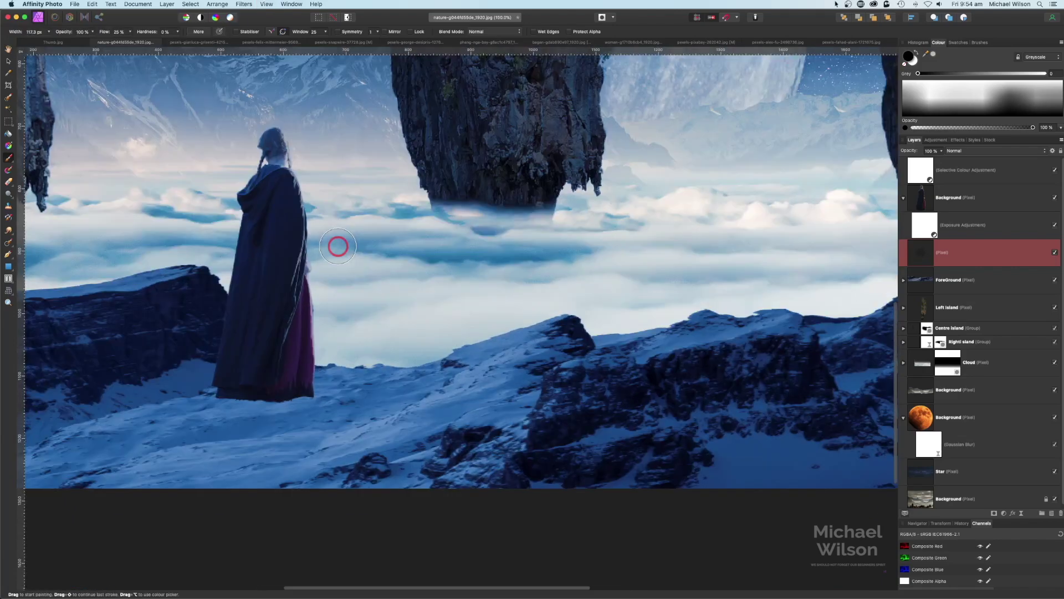
key("bracketleft")
key("bracketleft")
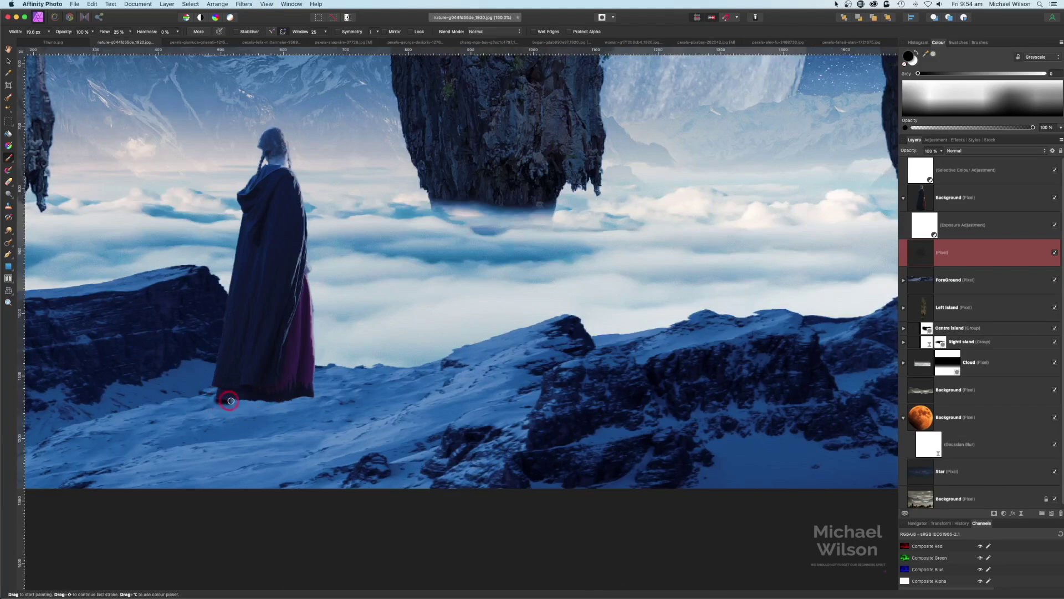
mouse_move(262, 403)
left_mouse_down()
mouse_move(298, 400)
mouse_move(216, 400)
mouse_move(315, 399)
mouse_move(229, 401)
left_mouse_up()
Paint broader, softer shadow strokes on the snow below the woman with progressively larger brushes, and collapse her layer.
key("bracketright")
key("bracketright")
key("bracketright")
key("bracketright")
left_click_drag(211, 405, 311, 411)
key("bracketright")
key("bracketright")
key("bracketright")
key("bracketright")
key("bracketright")
mouse_move(228, 434)
left_mouse_down()
mouse_move(186, 462)
mouse_move(245, 457)
mouse_move(278, 438)
mouse_move(234, 467)
mouse_move(303, 427)
left_mouse_up()
key("super+0")
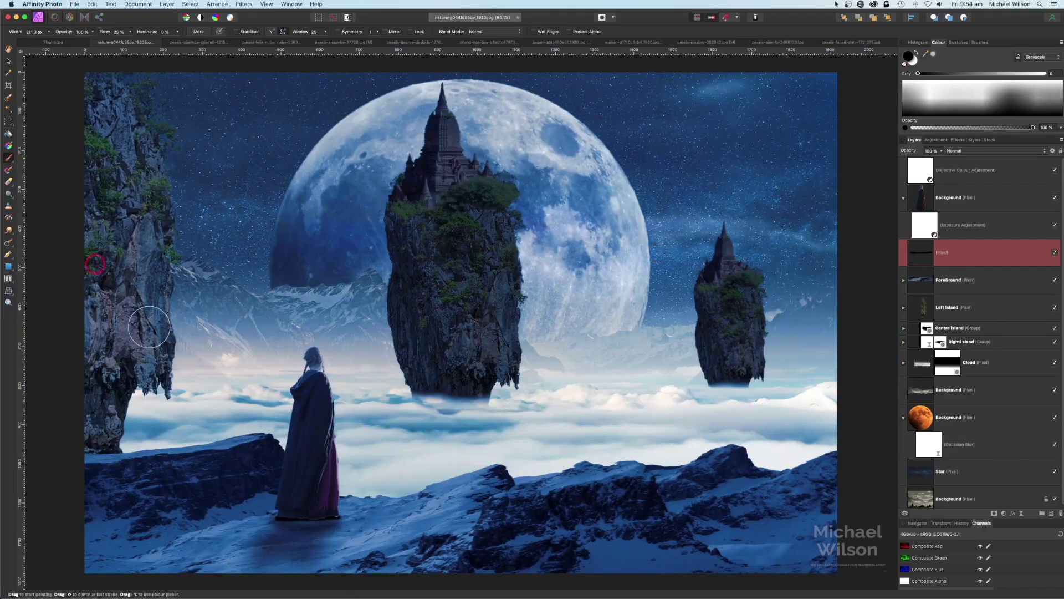
left_click(903, 200)
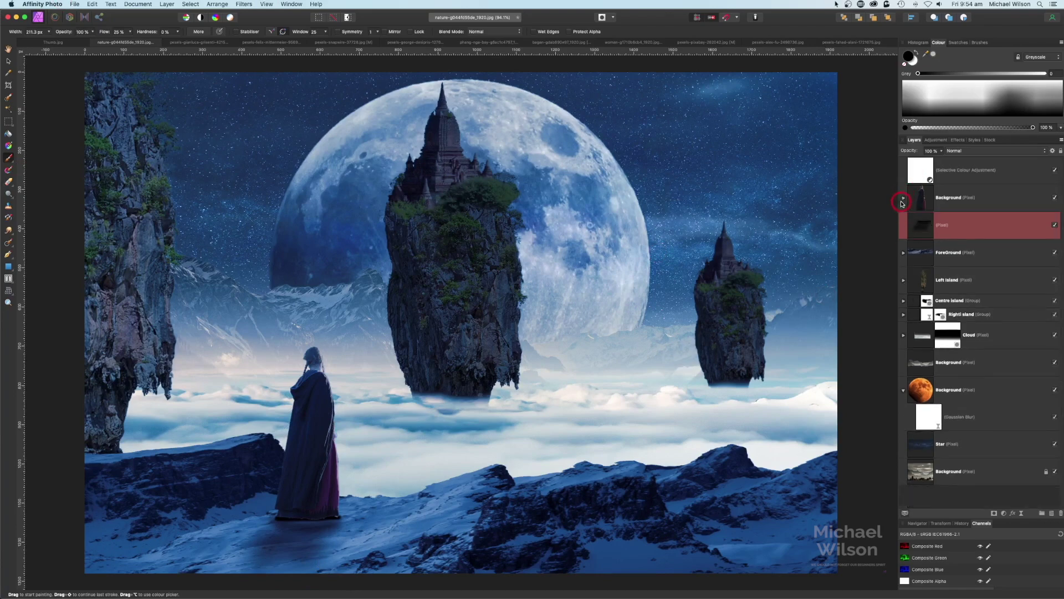
left_click(952, 203)
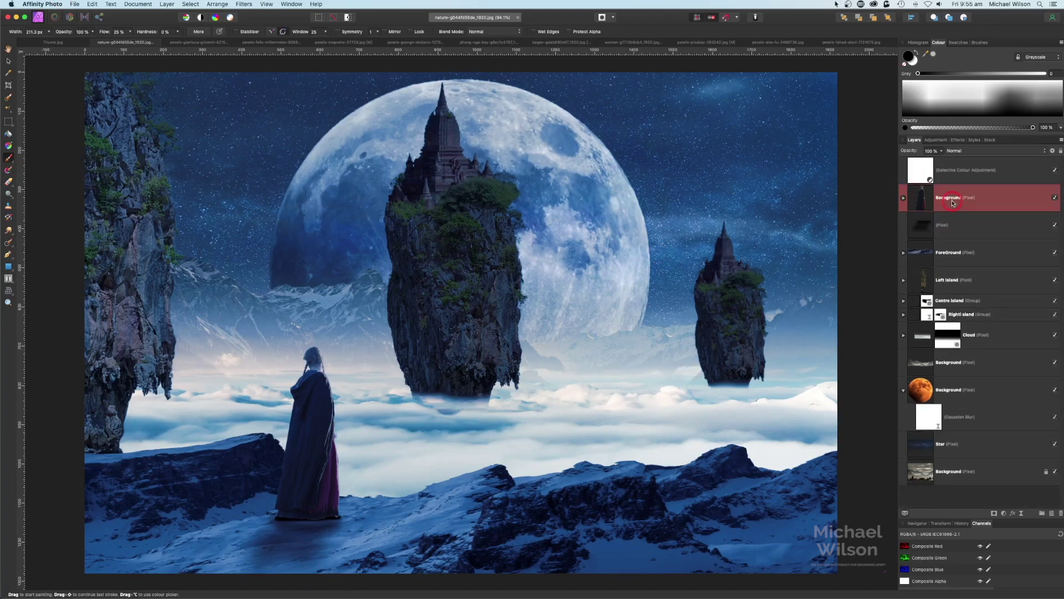
In the lantern photo, compare the cut-out with its original background, leave the background hidden and copy the lantern.
left_click(704, 43)
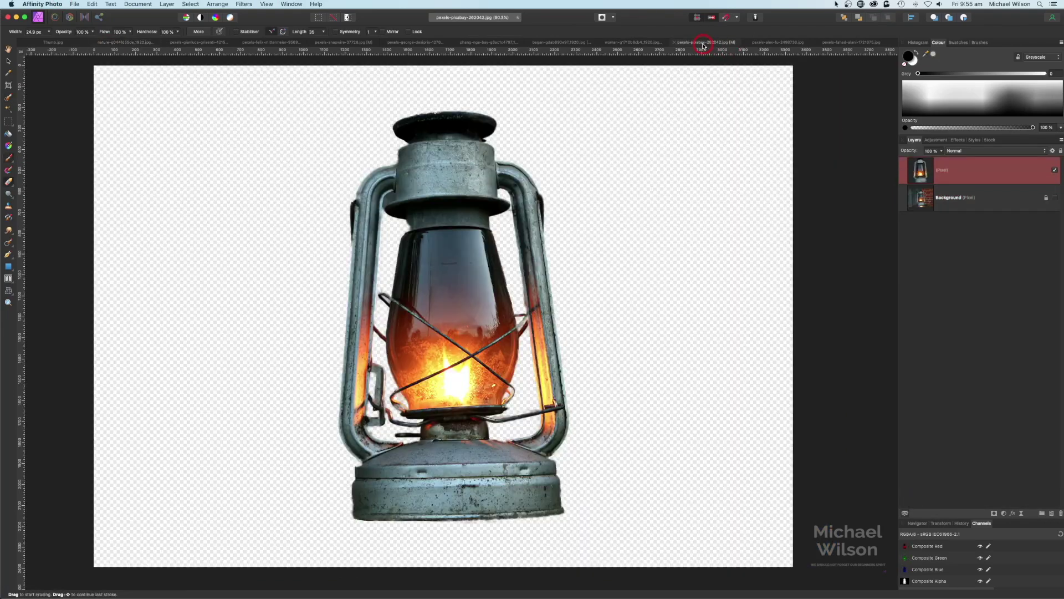
left_click(1055, 199)
left_click(1055, 198)
left_click(1055, 198)
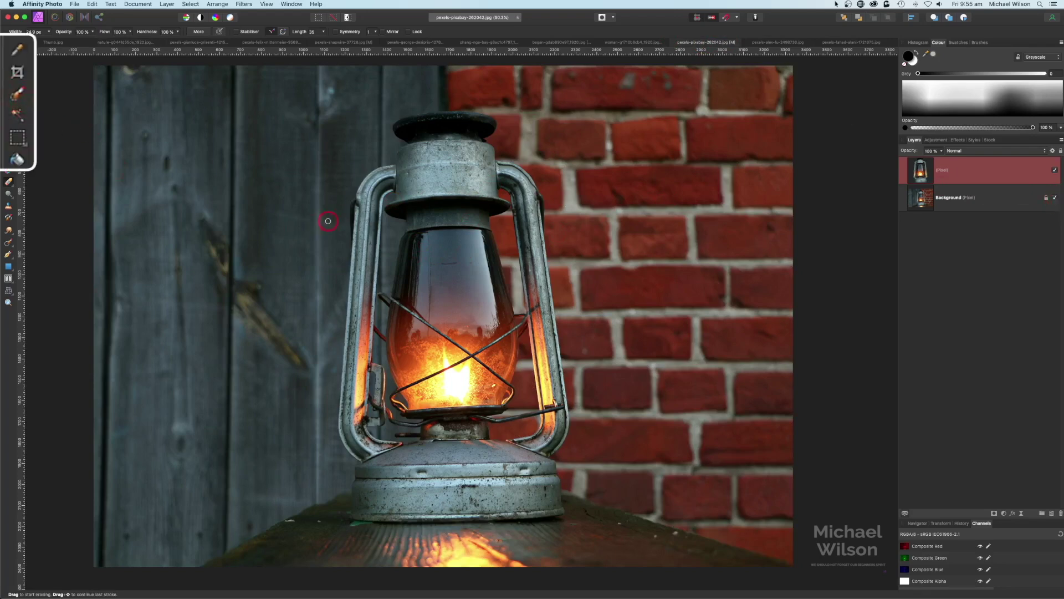
left_click(1055, 198)
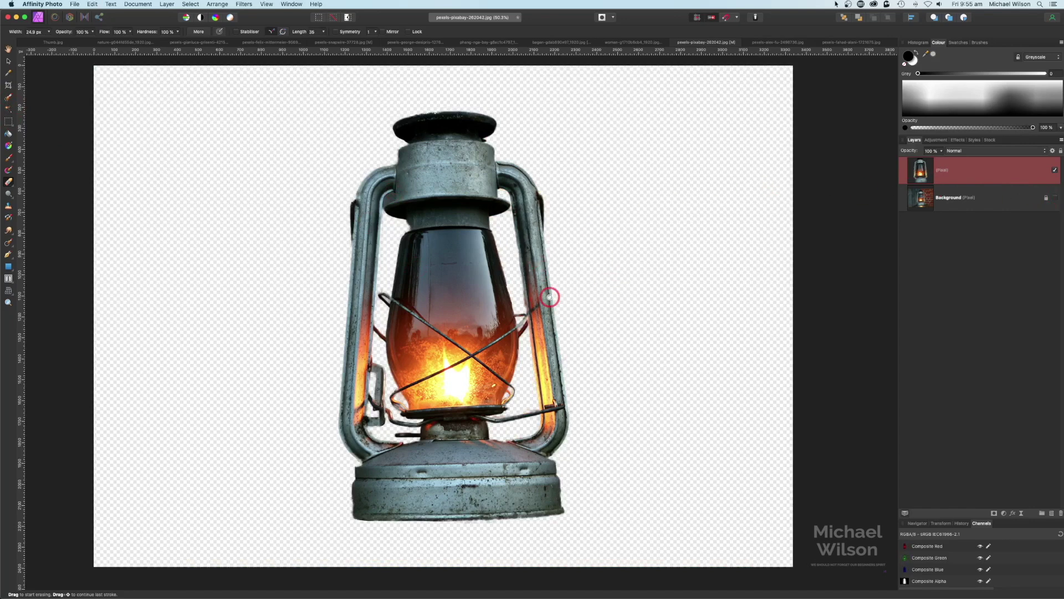
Paste the lantern above the shadow layer in the composite, scale it down, tilt it and place it at the woman's right side.
left_click(118, 44)
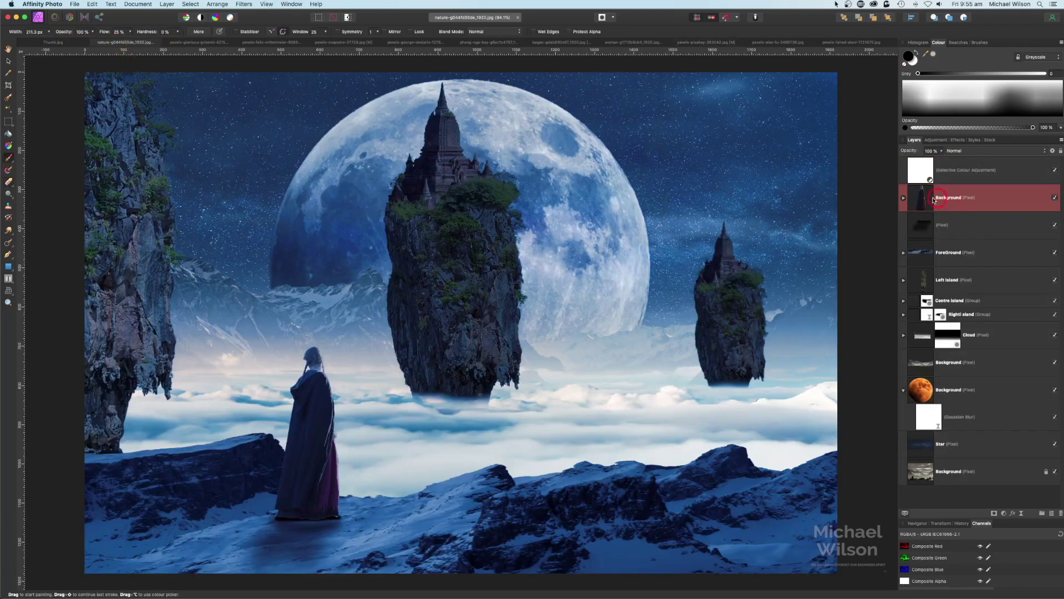
left_click(950, 221)
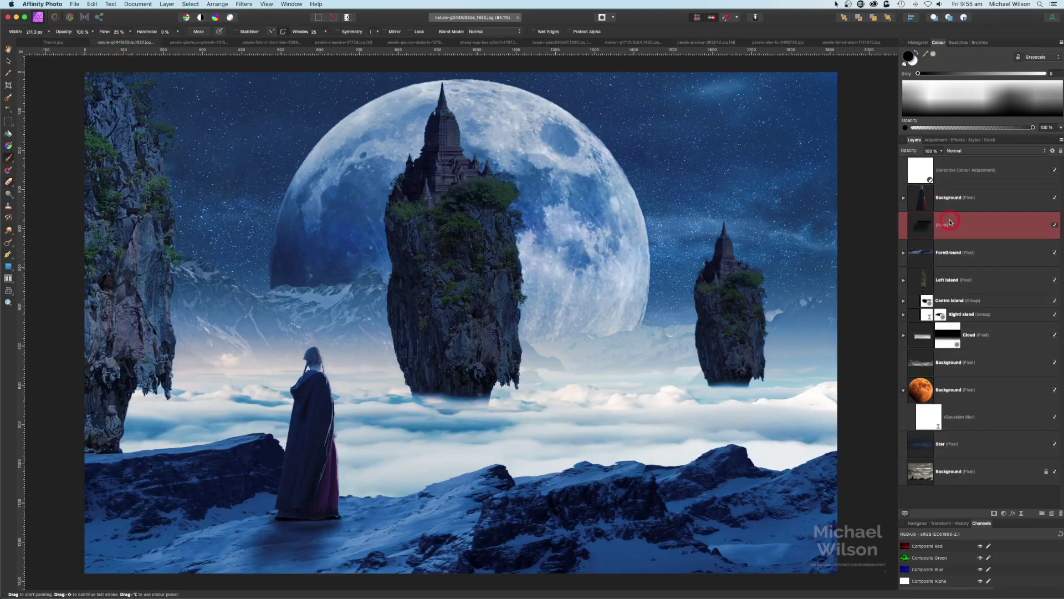
key("super+shift+n")
left_click(7, 63)
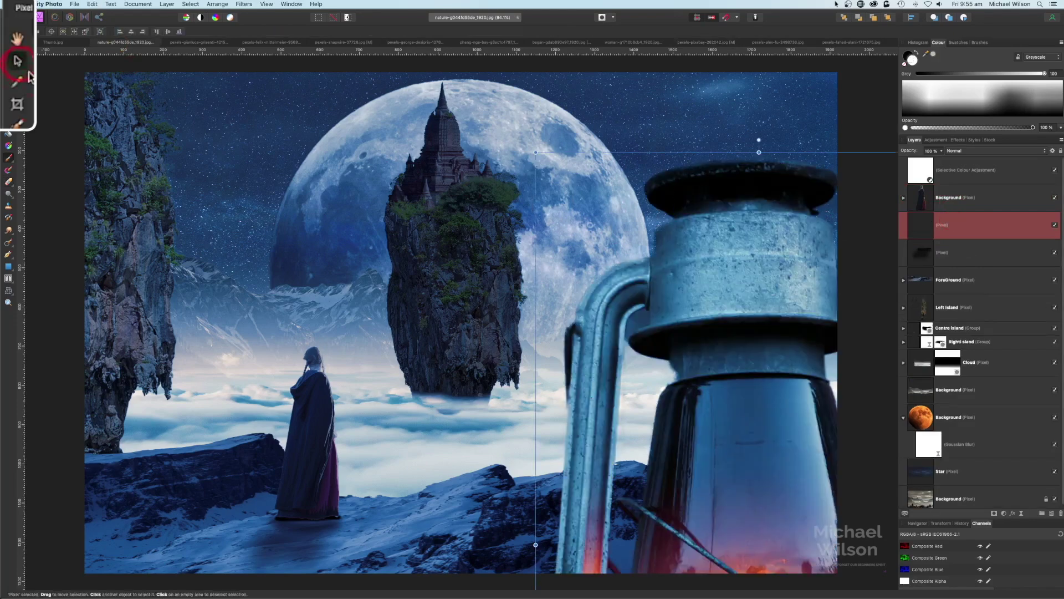
left_click_drag(616, 214, 420, 116)
left_click_drag(339, 125, 352, 460)
left_click(961, 223)
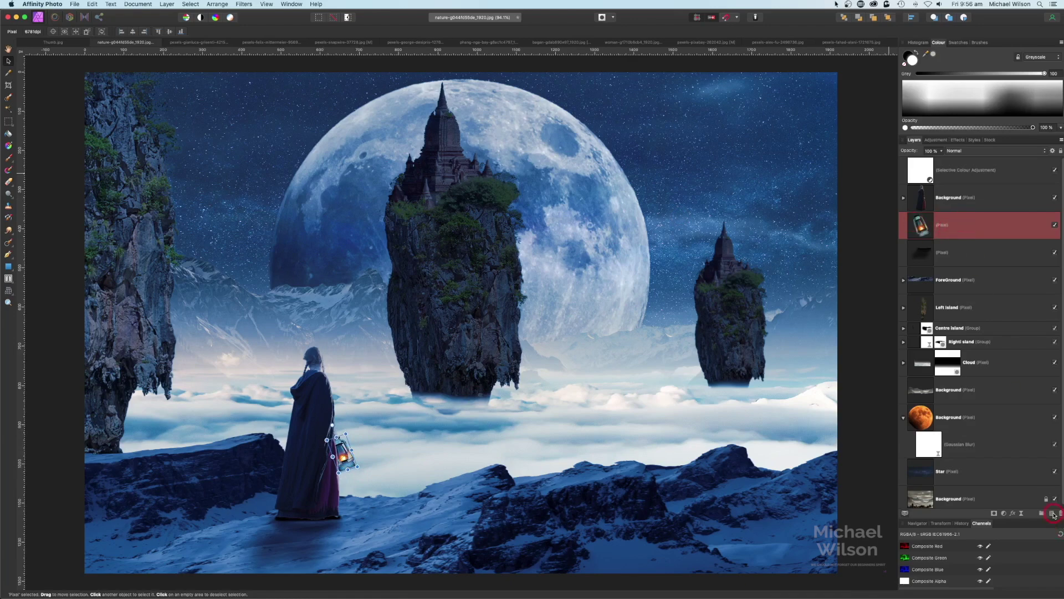
Add a new pixel layer above the lantern and set its blend mode to Soft Light.
left_click(1052, 514)
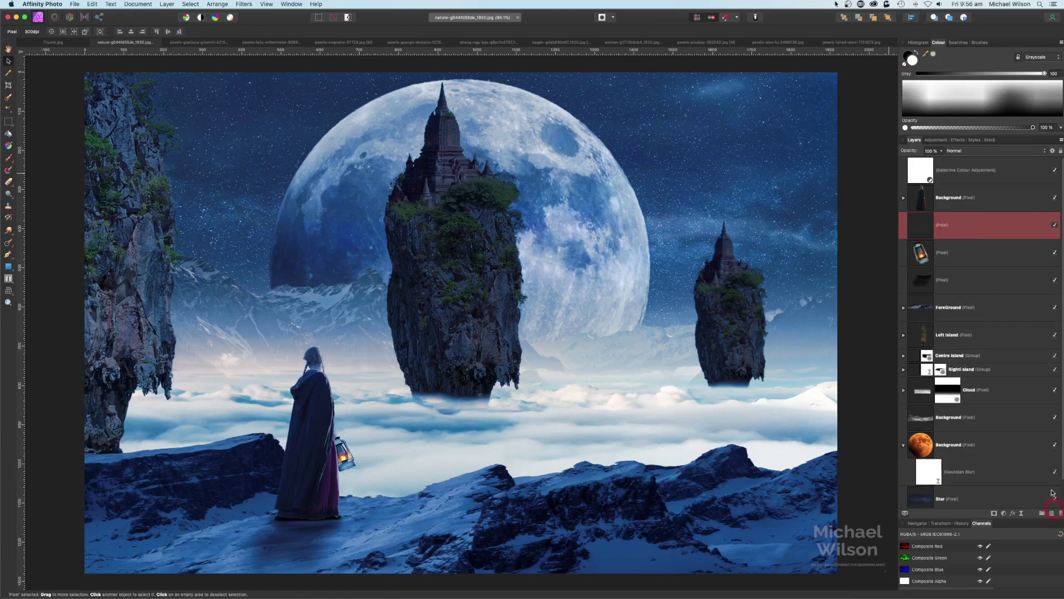
left_click(971, 154)
left_click(959, 241)
Choose warm yellow F8C428 and paint a soft glow around the lantern and on the snow below at 100% brush flow.
double_click(913, 59)
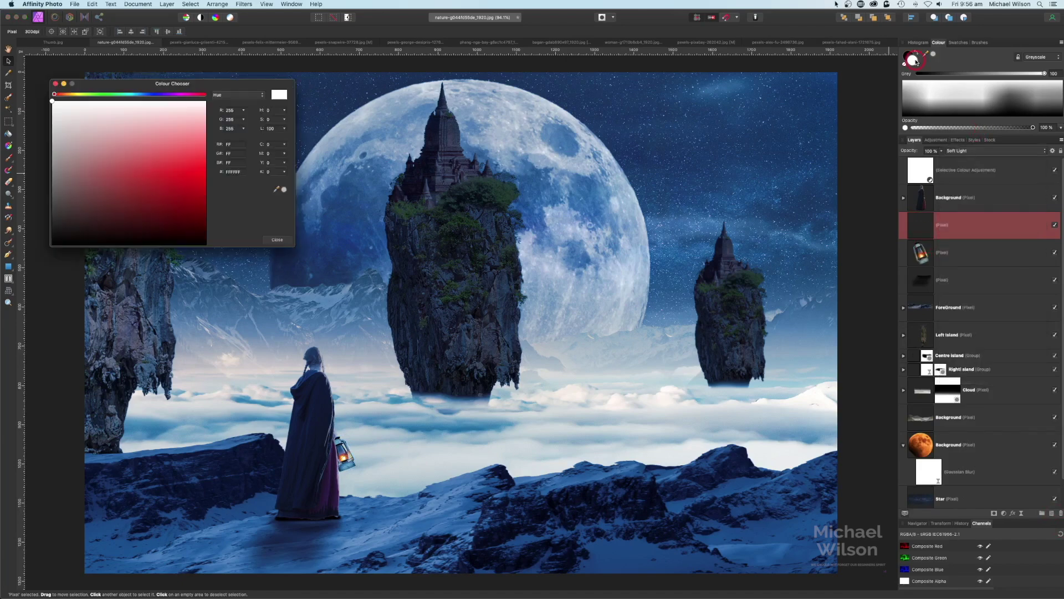
left_click(74, 95)
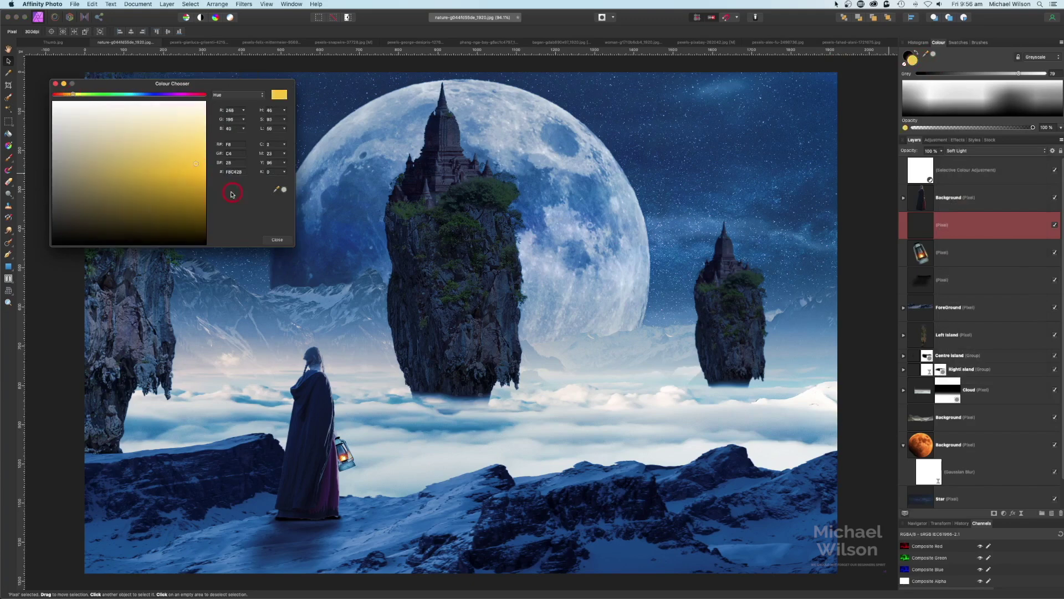
left_click(56, 85)
key("b")
key("x")
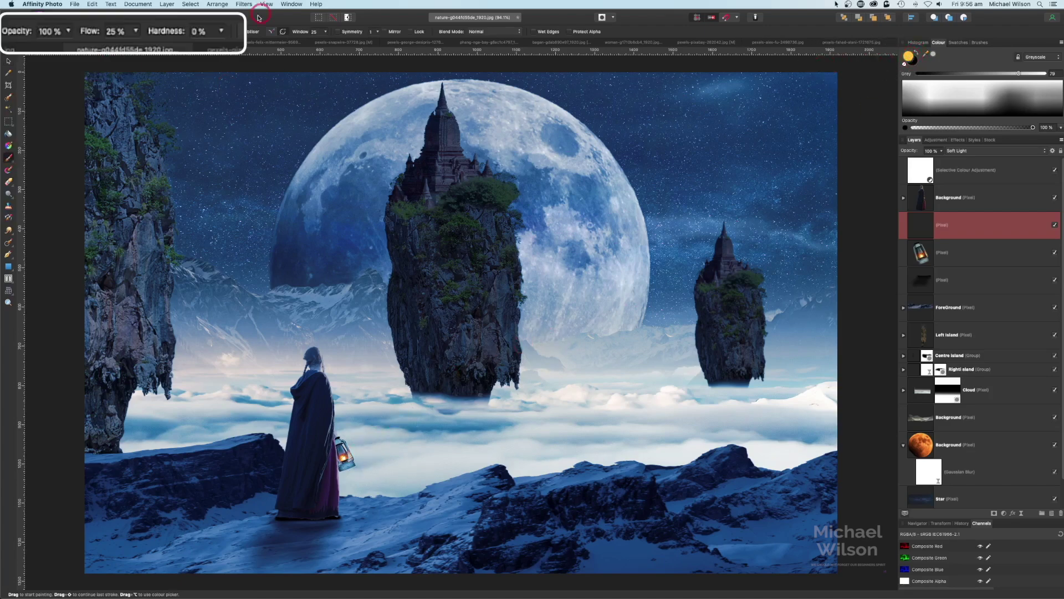
left_click_drag(109, 34, 154, 35)
mouse_move(321, 444)
left_mouse_down()
mouse_move(352, 475)
mouse_move(341, 454)
mouse_move(355, 452)
mouse_move(349, 507)
mouse_move(360, 518)
mouse_move(346, 517)
mouse_move(373, 513)
left_mouse_up()
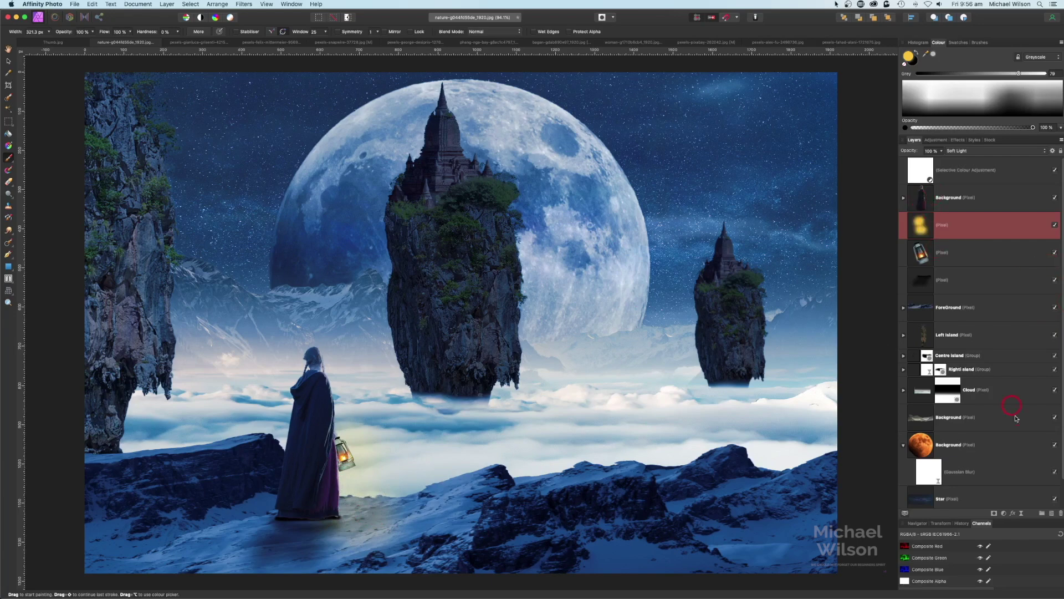
Add another Soft Light pixel layer and nest it inside the woman's layer above the Exposure adjustment.
left_click(1052, 514)
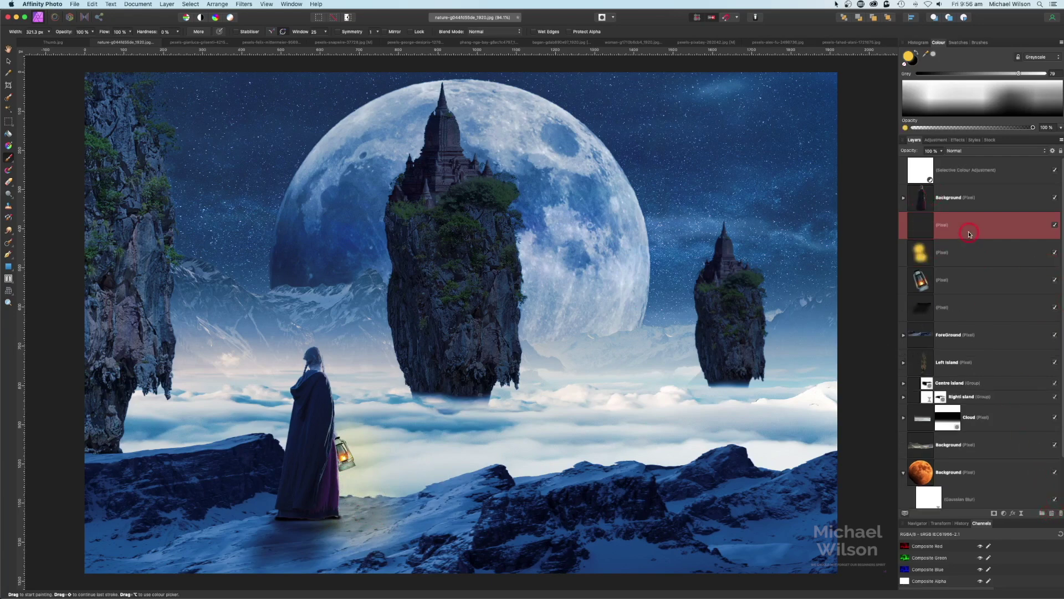
left_click_drag(961, 209, 961, 205)
left_click(962, 151)
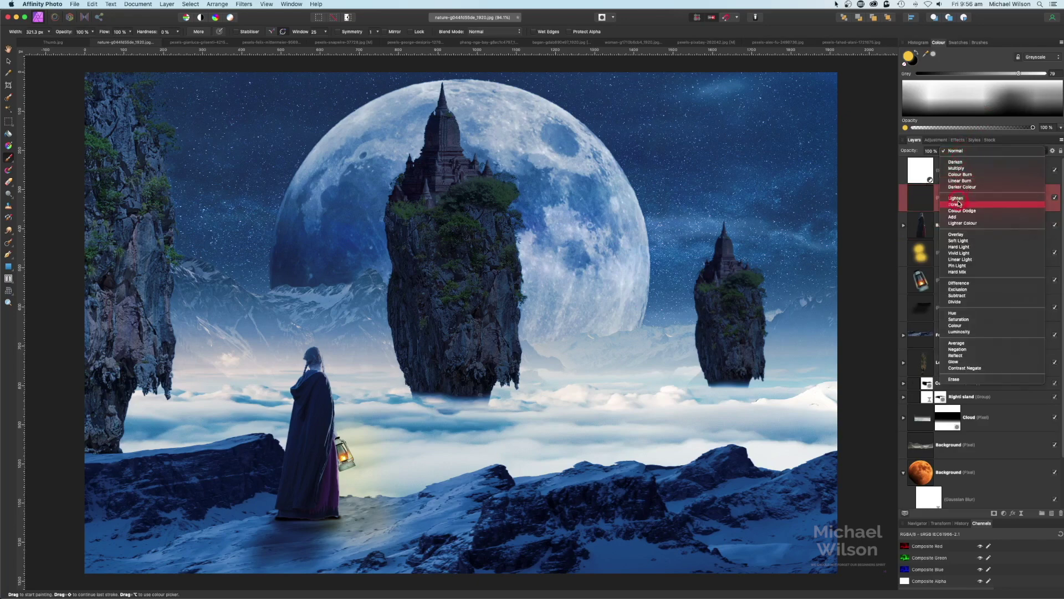
left_click(958, 240)
left_click_drag(968, 209, 966, 231)
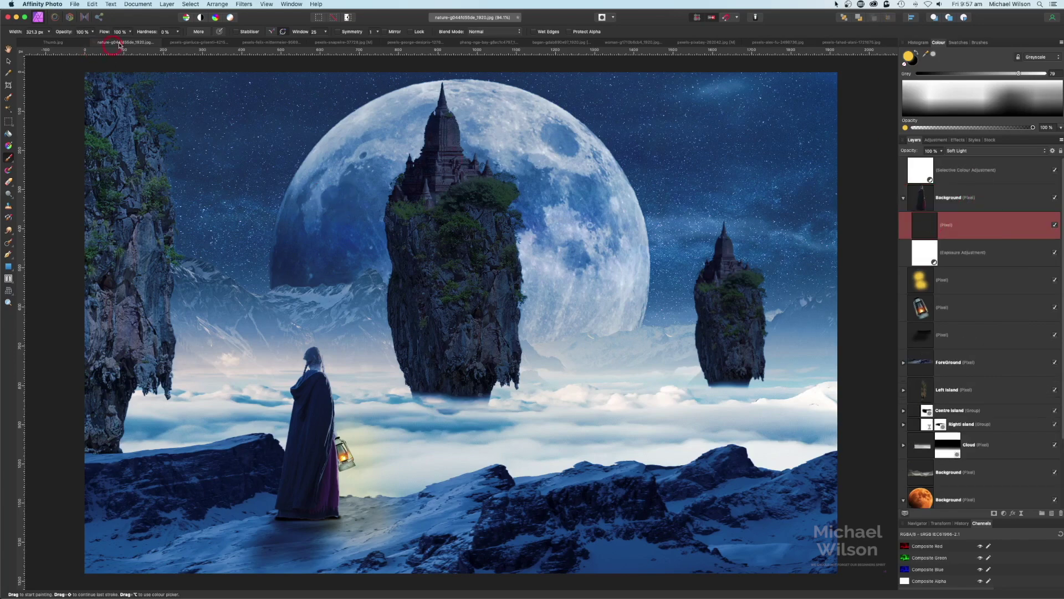
Paint yellow light down the lantern-facing side of the woman's cloak with a soft brush at 50% flow.
left_click_drag(121, 34, 94, 33)
left_click(325, 240)
scroll(325, 241, "up", 5)
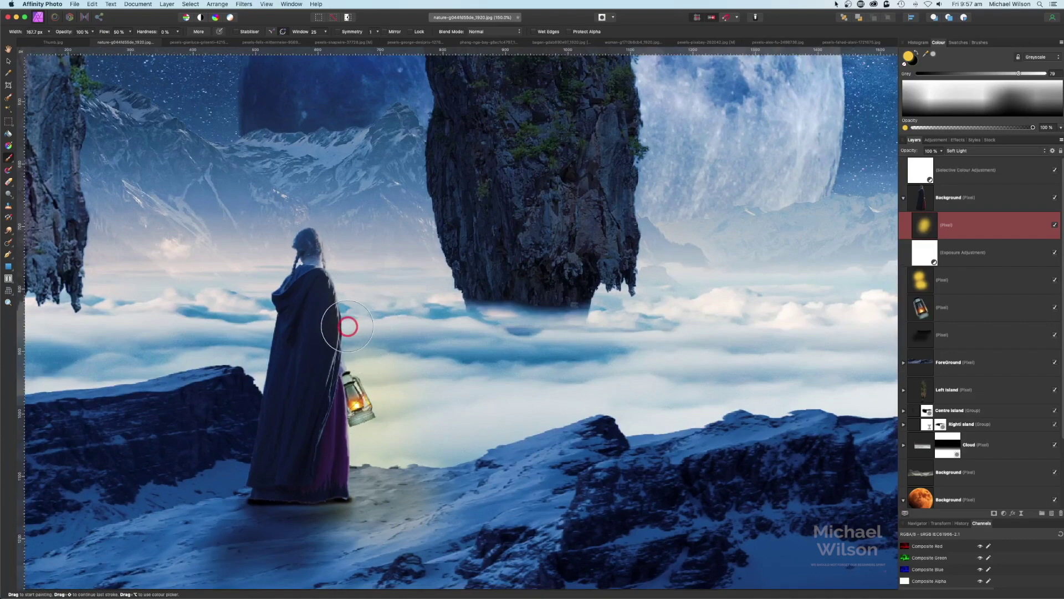
key("bracketleft")
key("bracketleft")
mouse_move(348, 327)
left_mouse_down()
mouse_move(335, 350)
mouse_move(327, 242)
mouse_move(340, 487)
left_mouse_up()
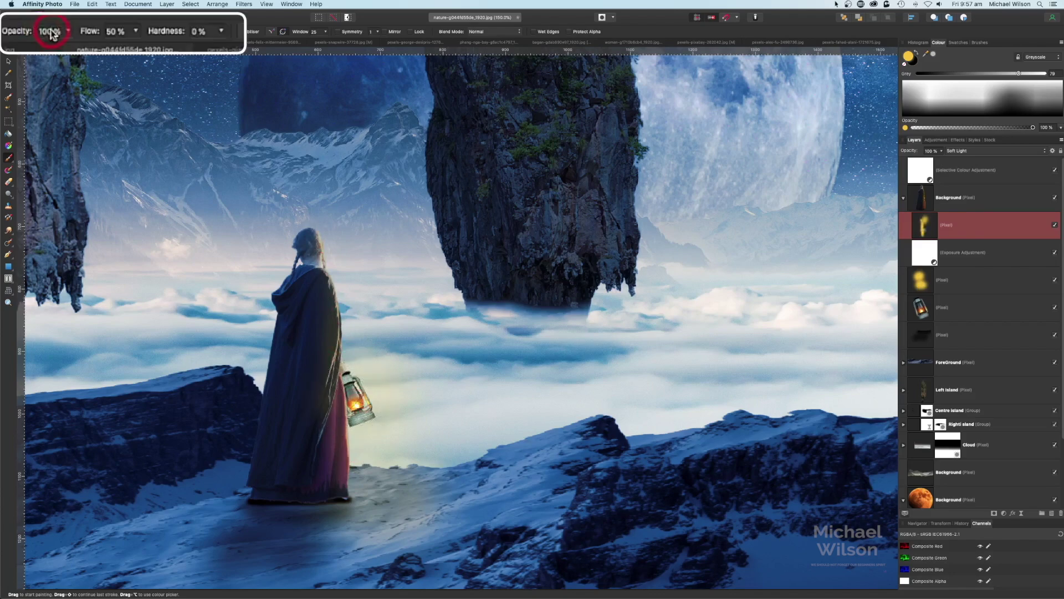
Strengthen the yellow light on the cloak near the lantern with a larger brush at 72% flow, and collapse the woman's layer.
left_click_drag(83, 32, 97, 32)
mouse_move(385, 405)
left_mouse_down()
mouse_move(344, 392)
mouse_move(357, 399)
mouse_move(361, 433)
mouse_move(361, 421)
left_mouse_up()
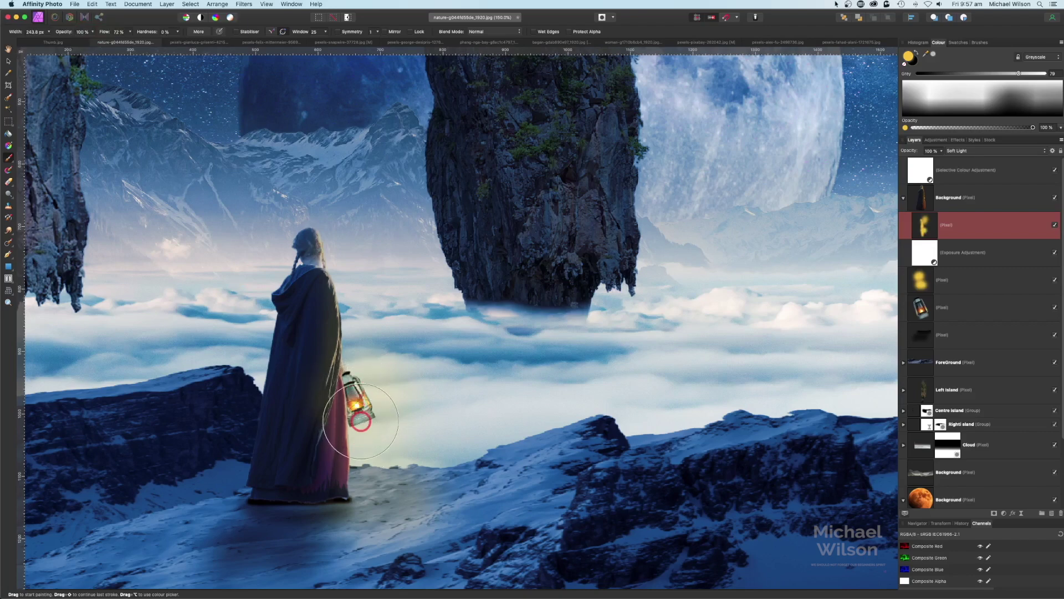
key("super+0")
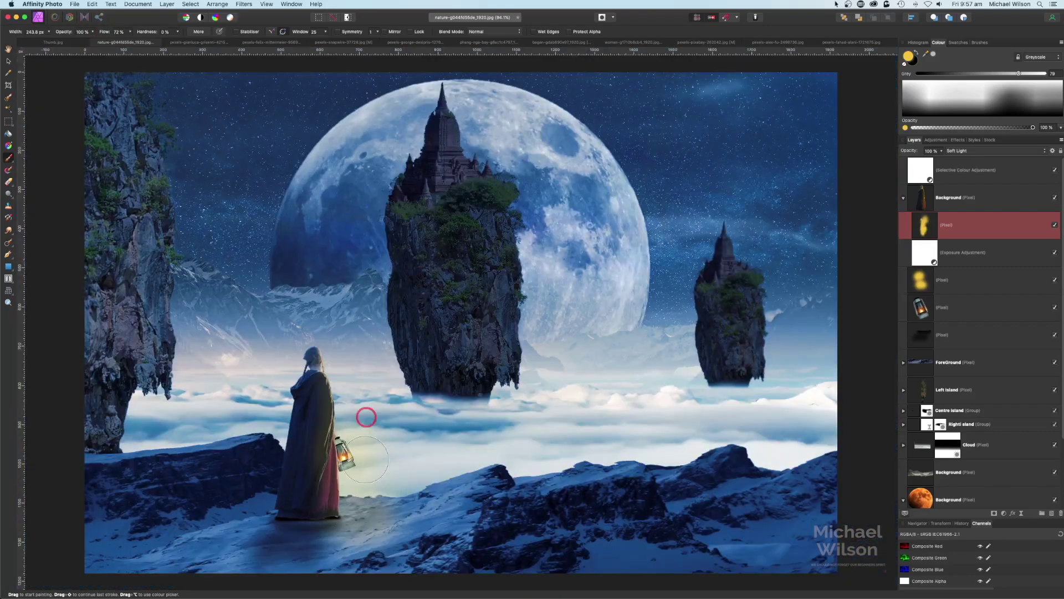
left_click(903, 198)
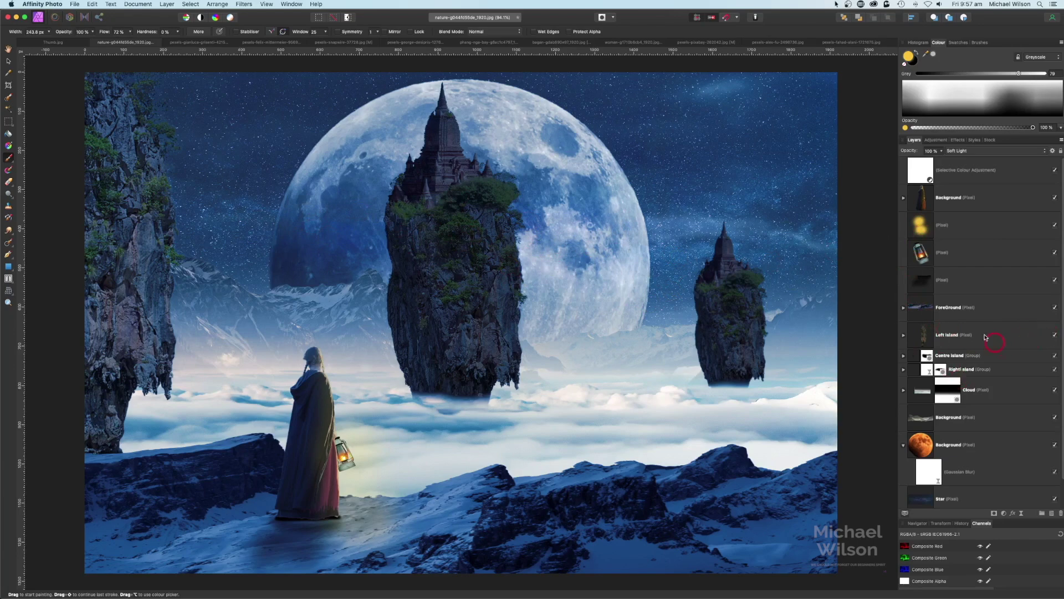
Add an Exposure adjustment inside the Centre Island group, above its existing Exposure adjustment, and raise the exposure to about 8.3.
scroll(950, 315, "down", 1)
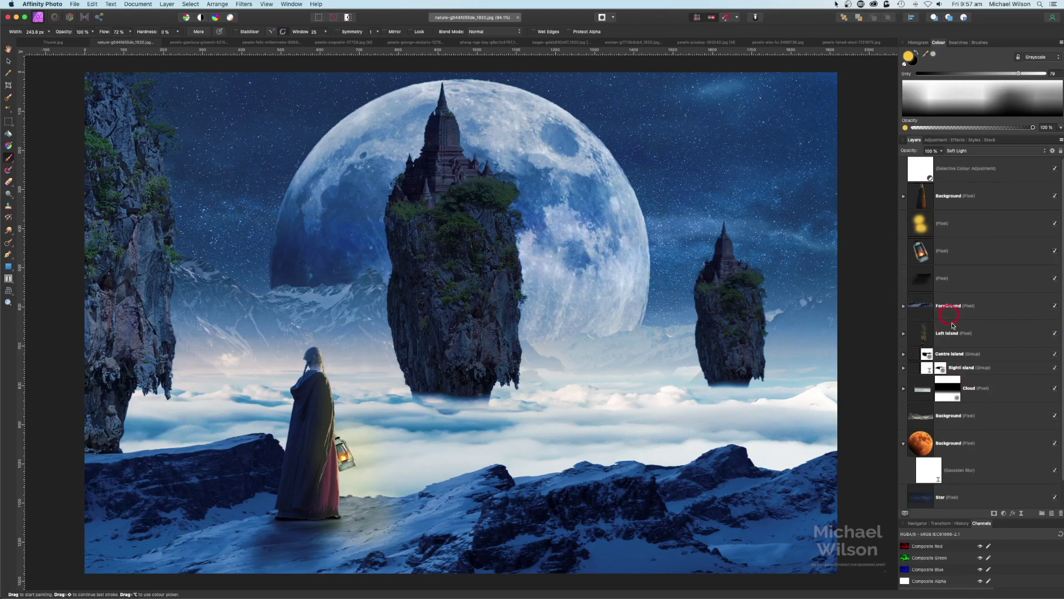
left_click(949, 356)
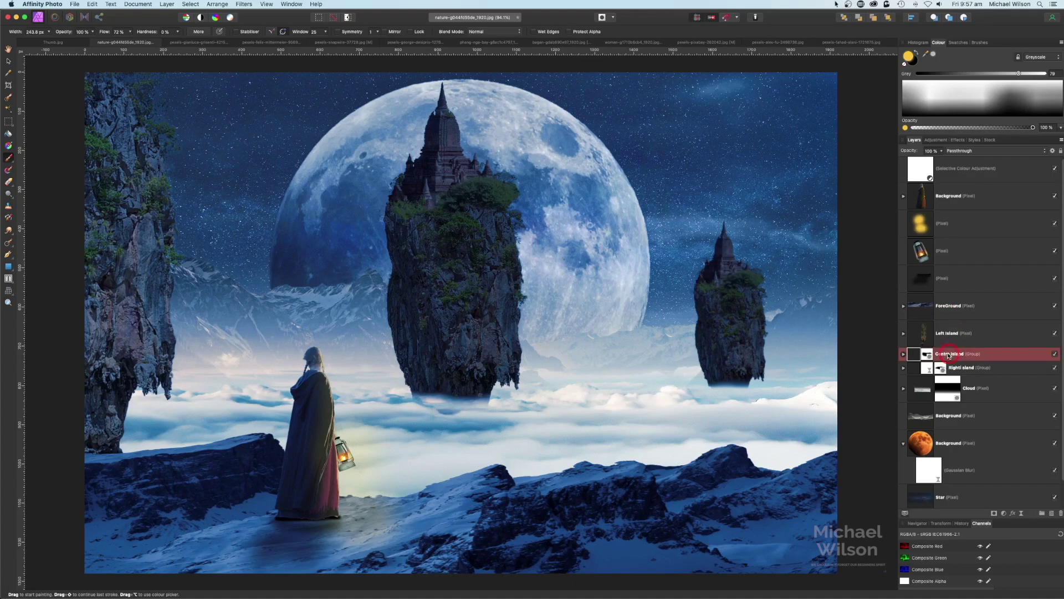
key("v")
left_click(1002, 513)
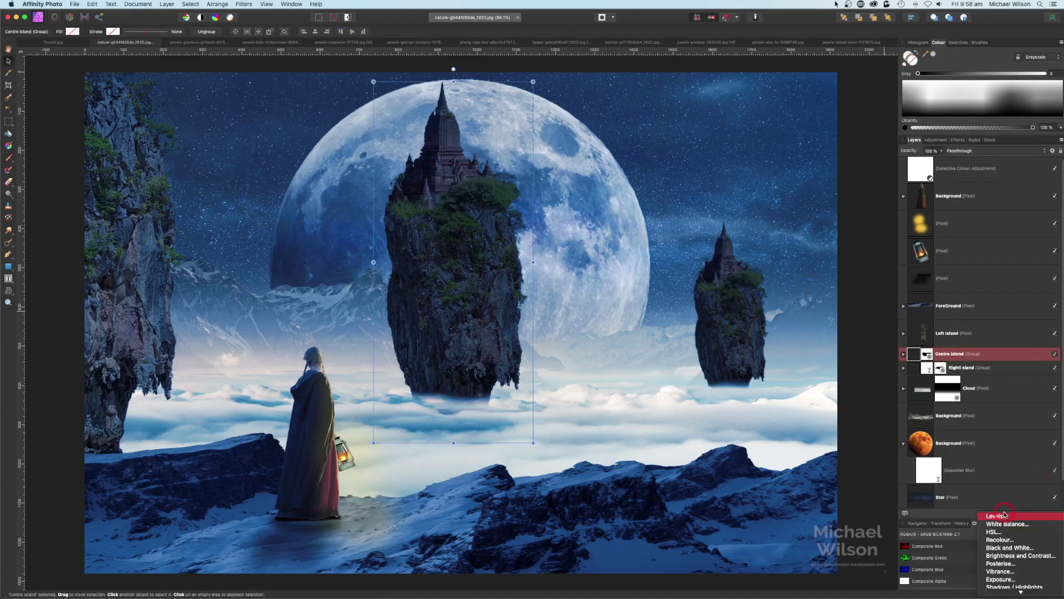
left_click(1000, 578)
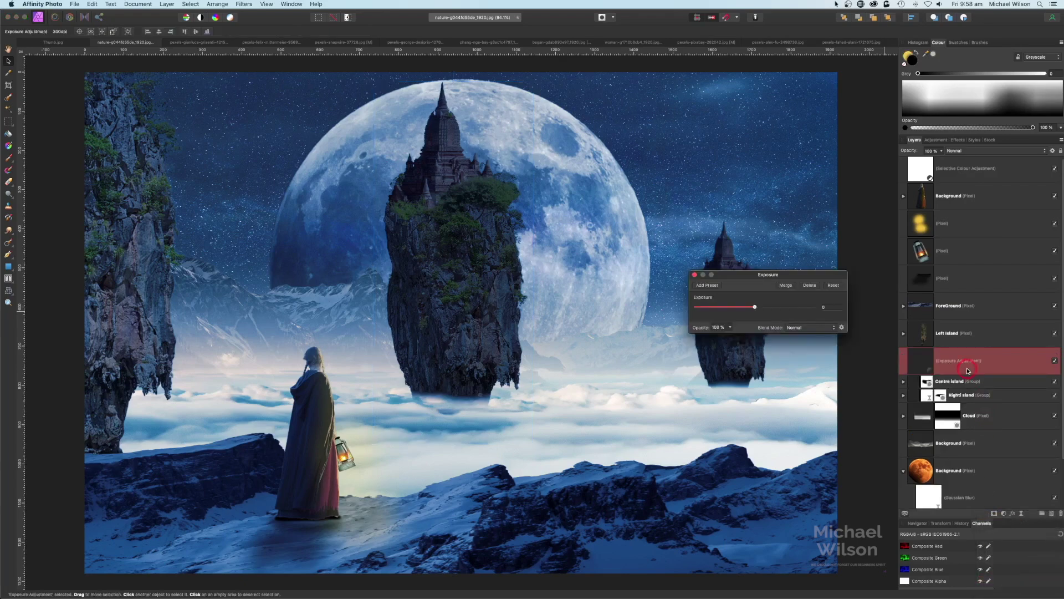
left_click_drag(967, 386, 967, 382)
left_click_drag(754, 309, 794, 308)
left_click(928, 404)
left_click(718, 286)
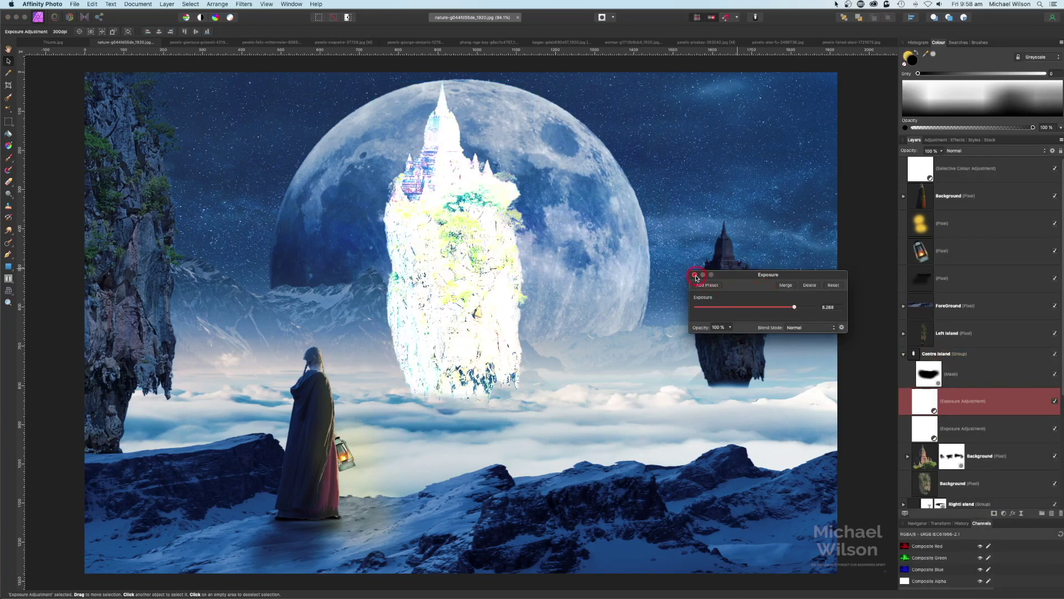
left_click(695, 275)
Invert the new Exposure mask and paint moonlight along the centre island's edges in white at 80% flow, and collapse the group.
left_click(921, 401)
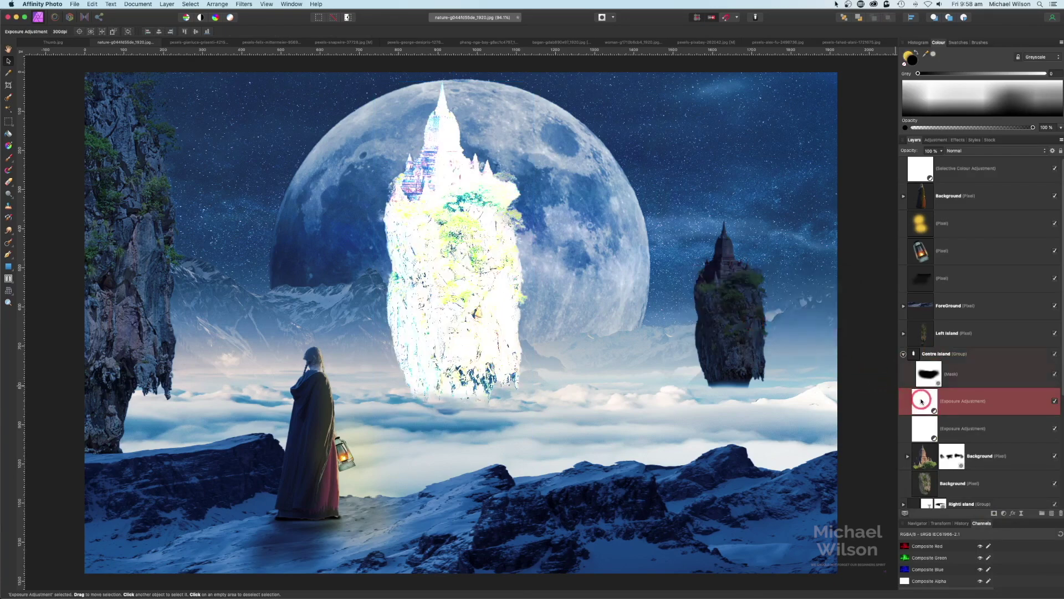
key("super+i")
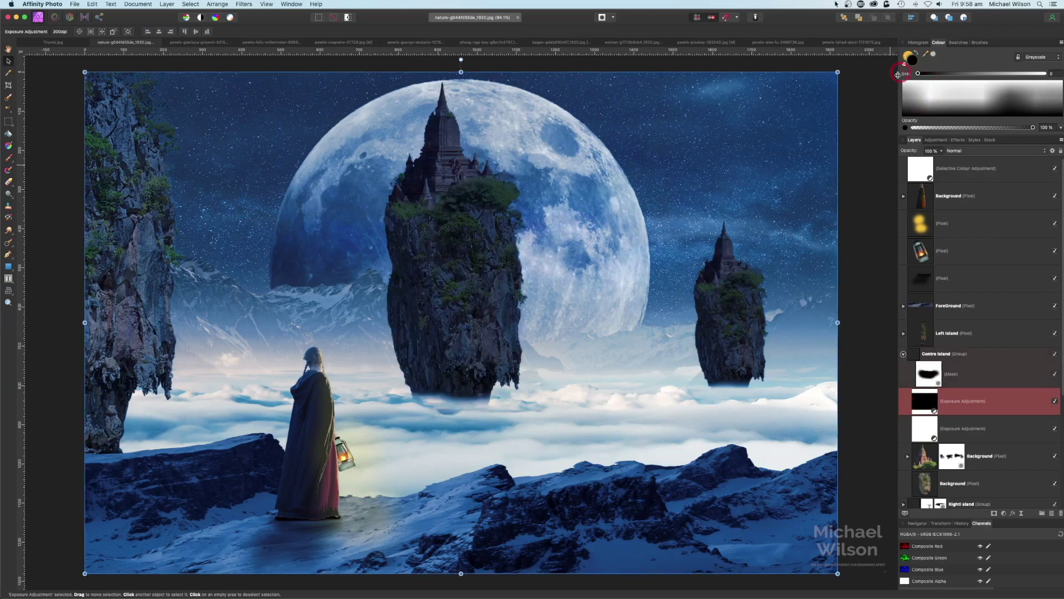
key("x")
left_click(21, 158)
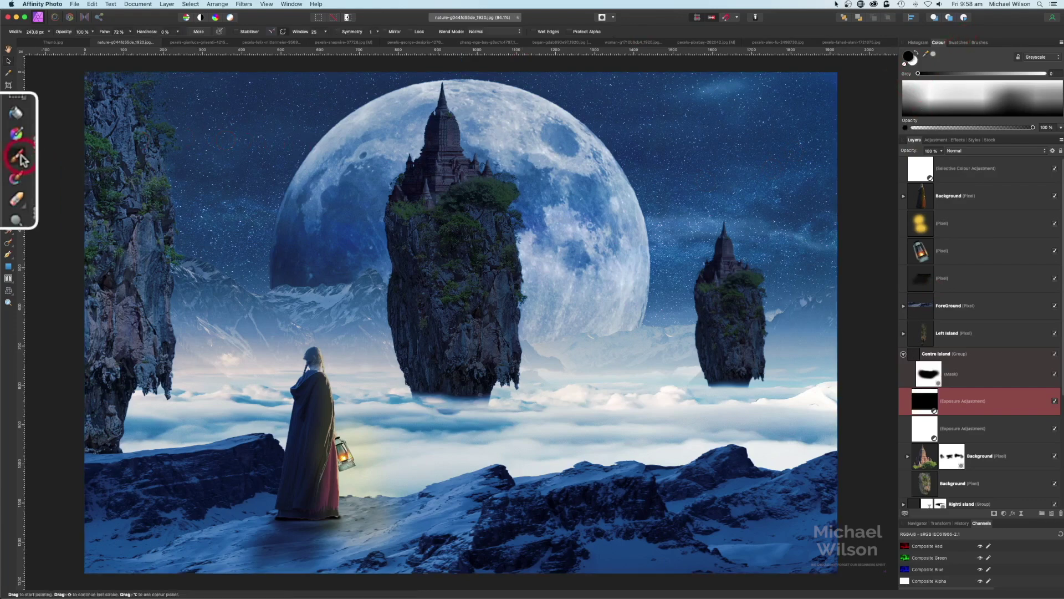
left_click_drag(80, 34, 76, 35)
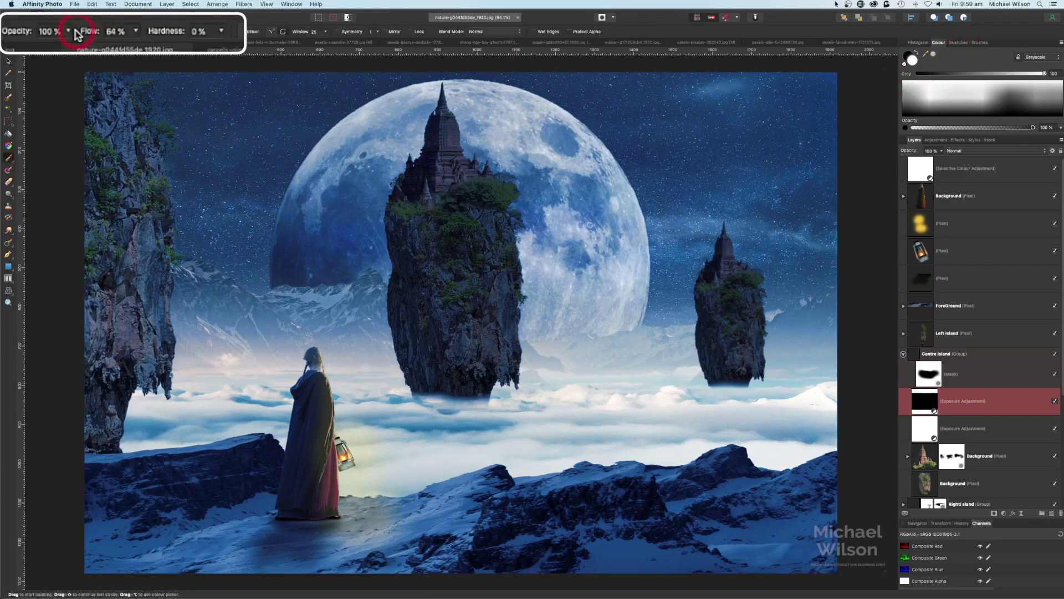
left_click_drag(544, 381, 558, 289)
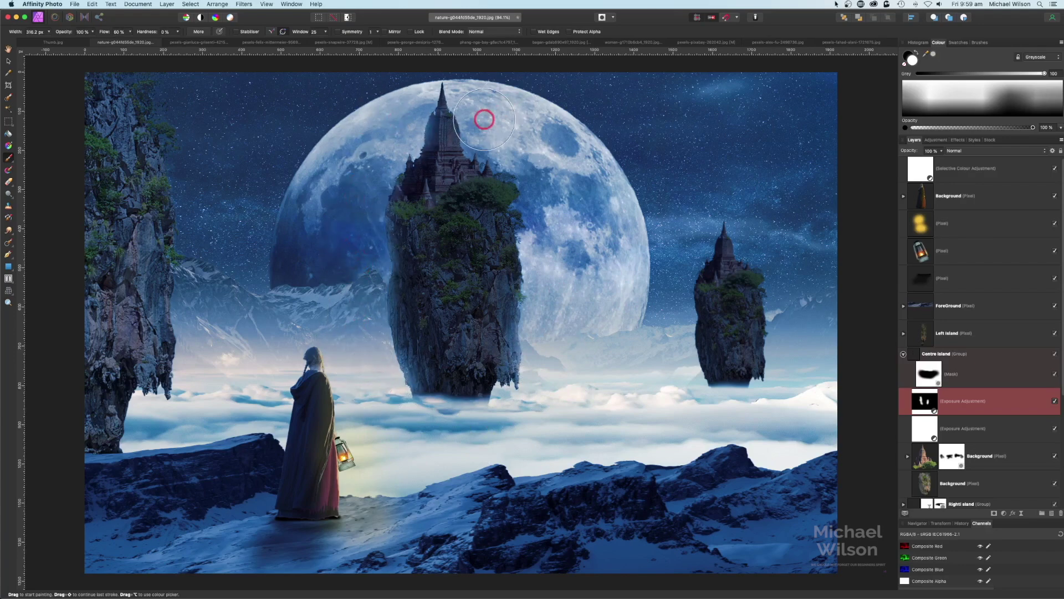
left_click(903, 355)
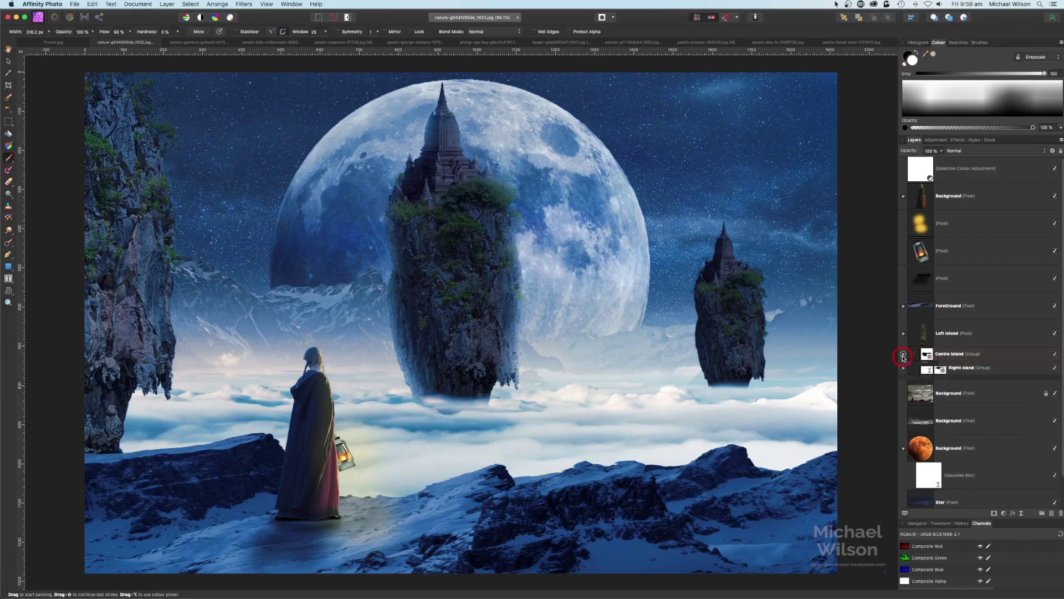
Add a brightening Exposure adjustment to the Left Island layer, paint its effect along the moon-facing edge, and collapse the layer.
left_click(954, 334)
left_click(1005, 517)
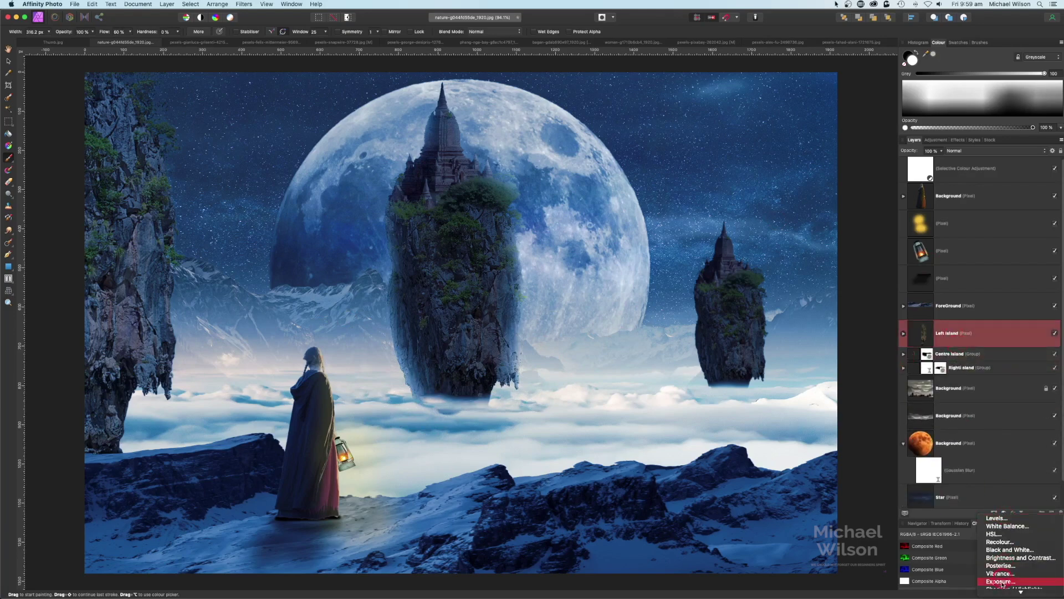
left_click(998, 549)
left_click_drag(774, 304, 790, 306)
mouse_move(193, 161)
left_mouse_down()
mouse_move(154, 408)
mouse_move(209, 173)
left_mouse_up()
left_click(903, 333)
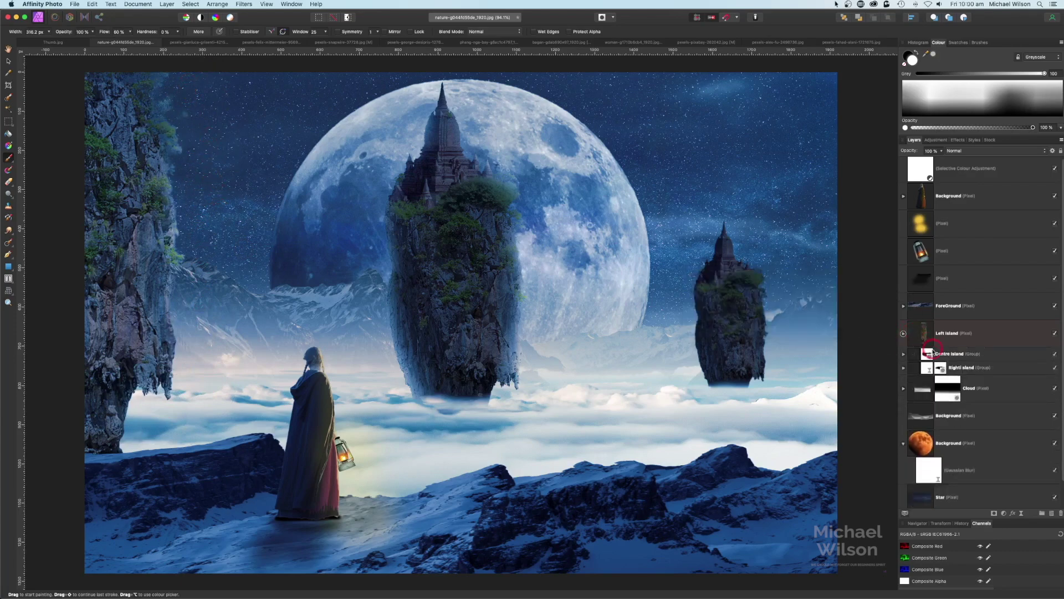
Add an inverted Exposure adjustment inside the Right Island group and paint moonlight along the island's moon-facing edge with progressively smaller brushes.
left_click(924, 367)
left_click(1006, 513)
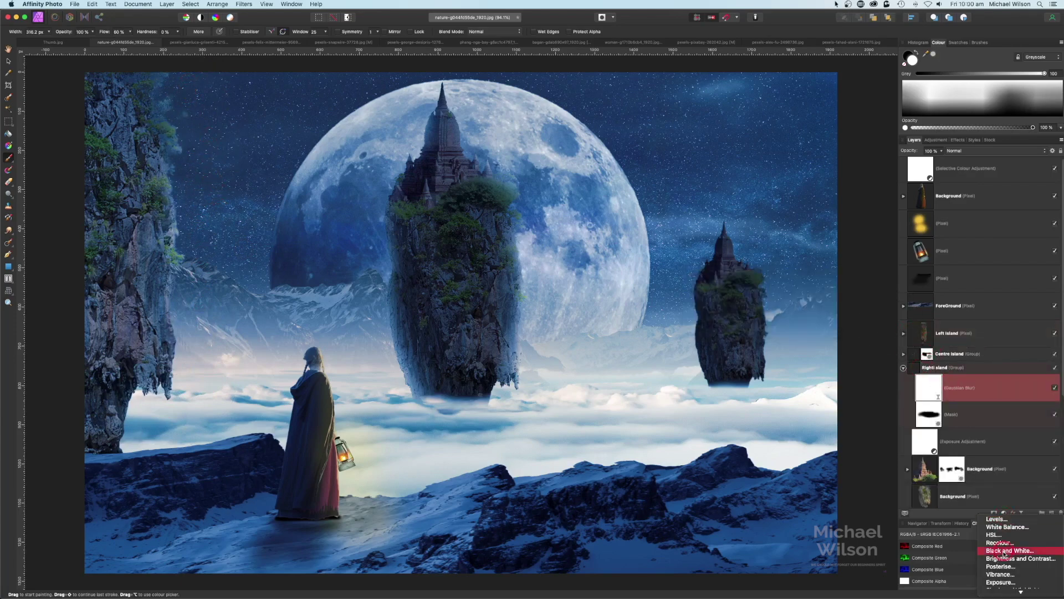
left_click(997, 549)
left_click_drag(688, 288, 723, 284)
key("super+i")
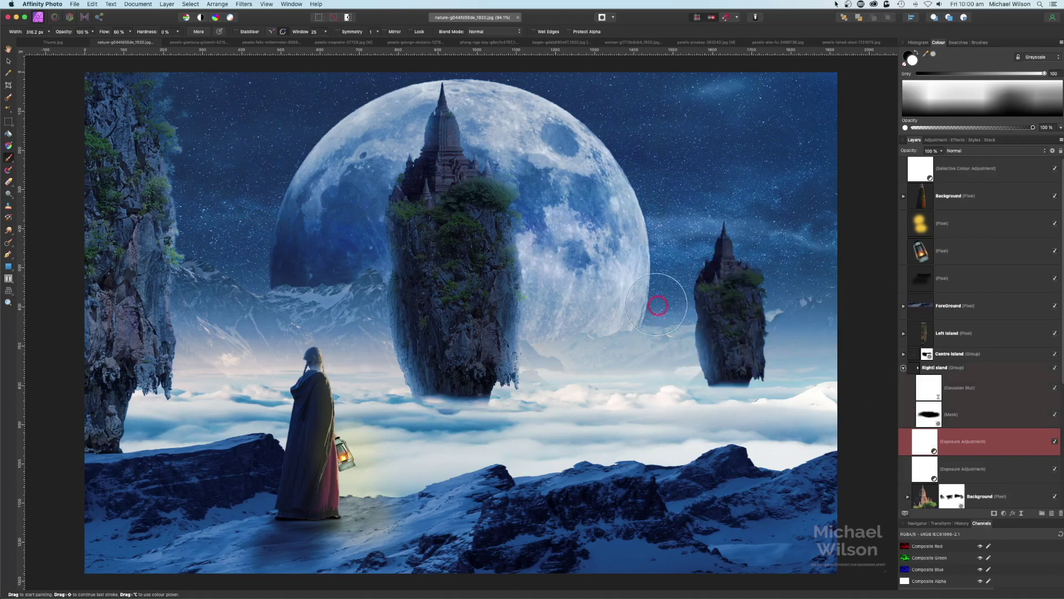
mouse_move(704, 360)
left_mouse_down()
mouse_move(753, 400)
mouse_move(734, 351)
mouse_move(691, 322)
mouse_move(693, 260)
mouse_move(710, 249)
left_mouse_up()
key("bracketleft")
key("bracketleft")
key("bracketleft")
key("bracketleft")
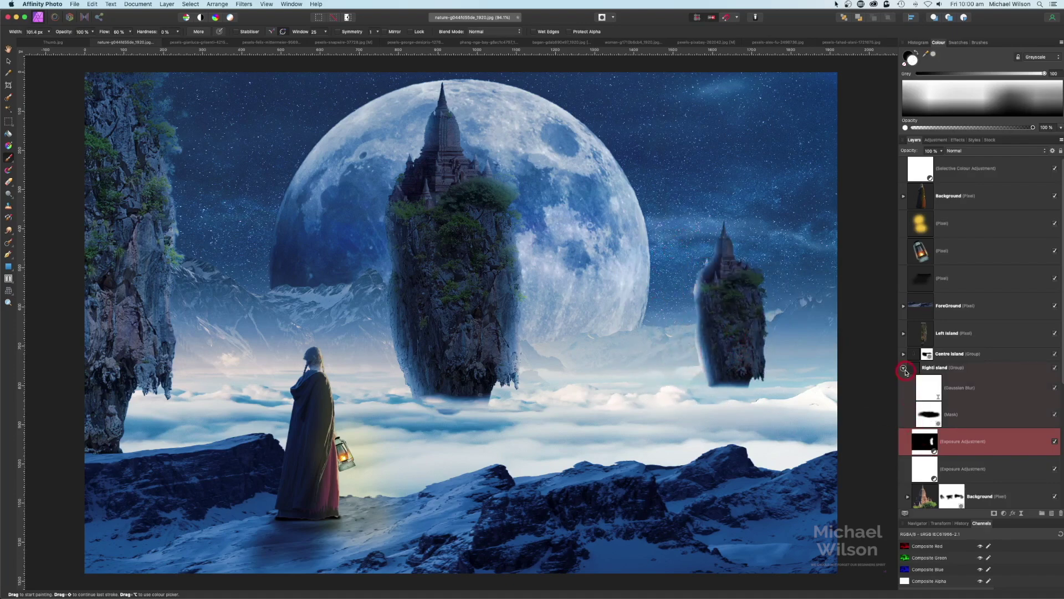
left_click(904, 369)
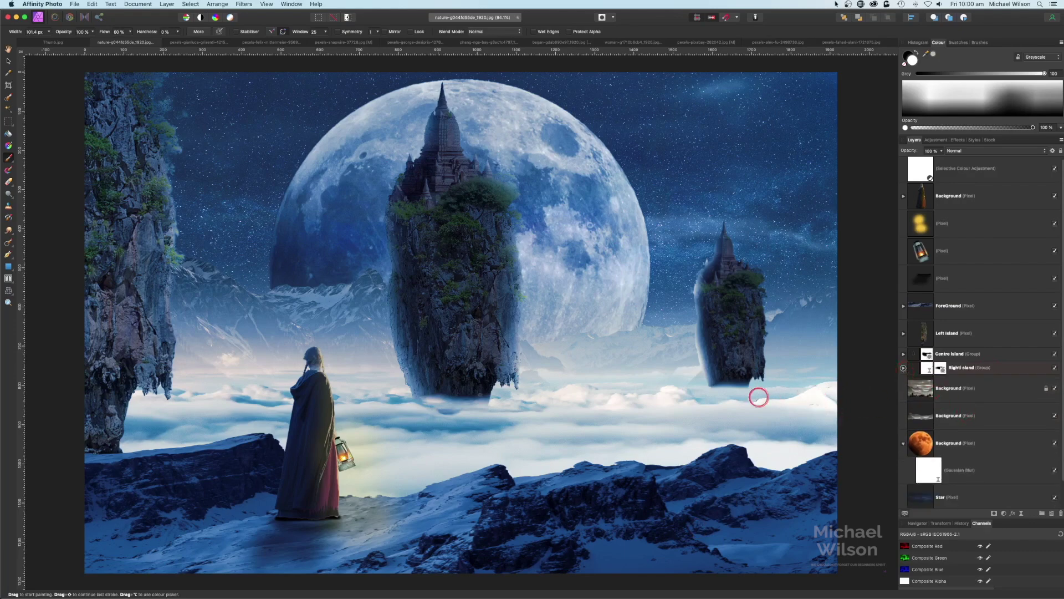
Copy the flock-of-birds photo from its open document and return to the night composite.
key("super+minus")
scroll(944, 220, "up", 1)
scroll(945, 220, "down", 1)
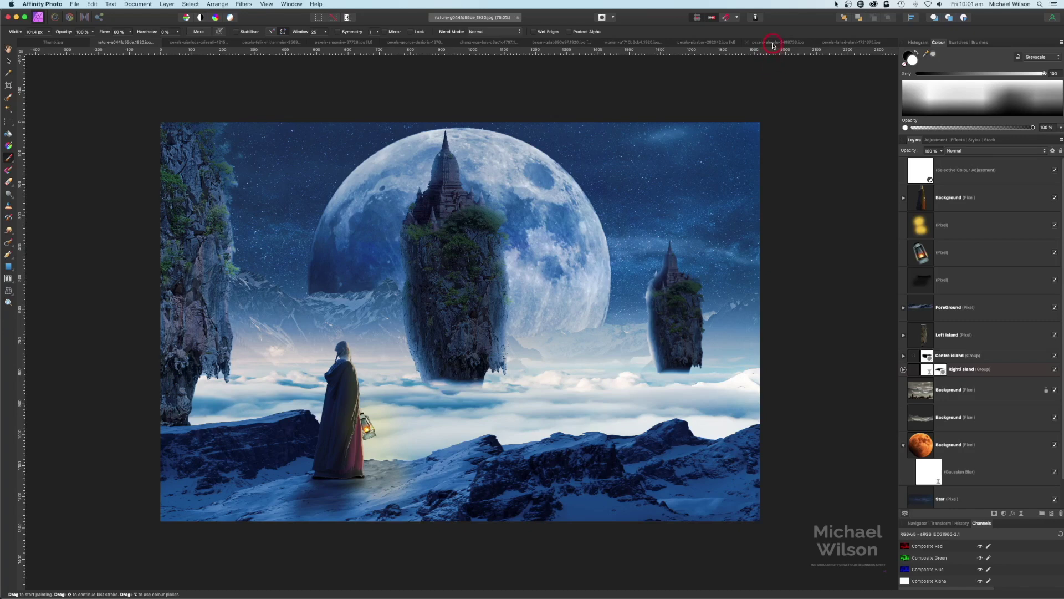
left_click(773, 44)
key("space")
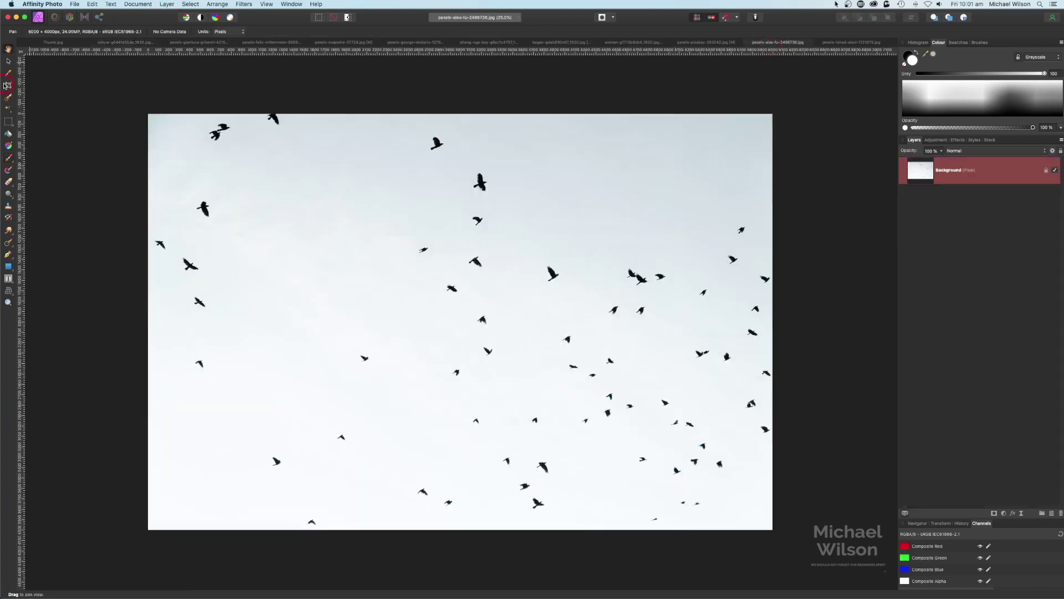
left_click(113, 44)
left_click(107, 102)
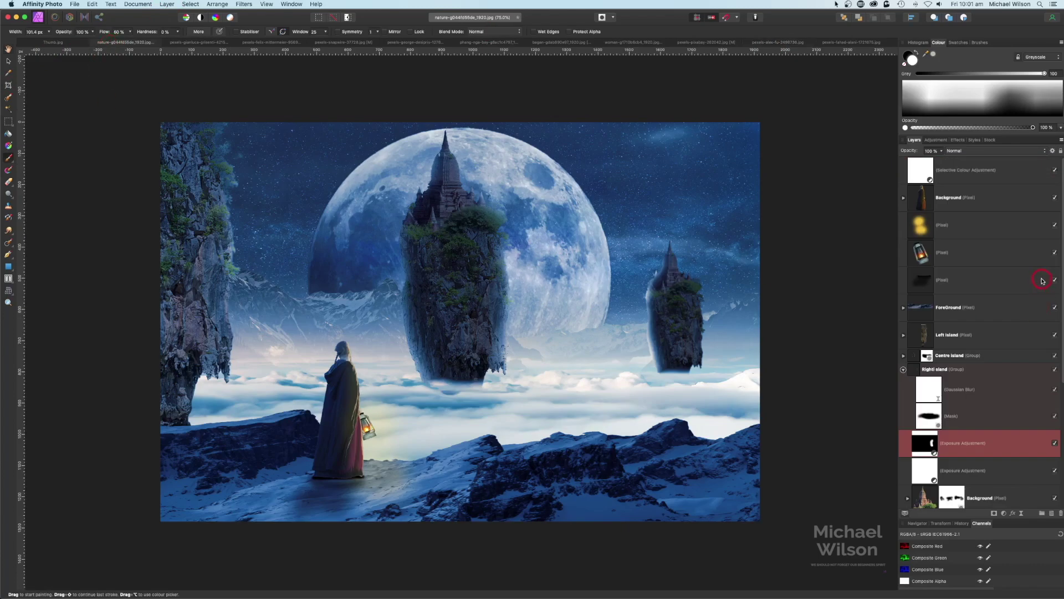
Paste the bird photo between the Right Island group and the Cloud layer, and set its blend mode to Darken.
scroll(1040, 281, "down", 1)
left_click(892, 353)
left_click(904, 343)
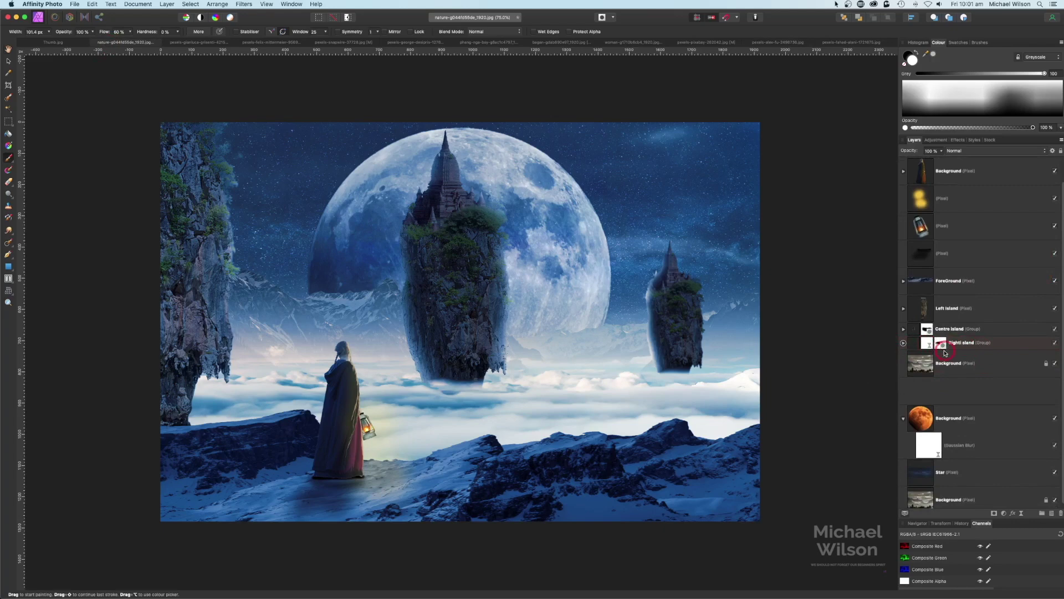
left_click(927, 359)
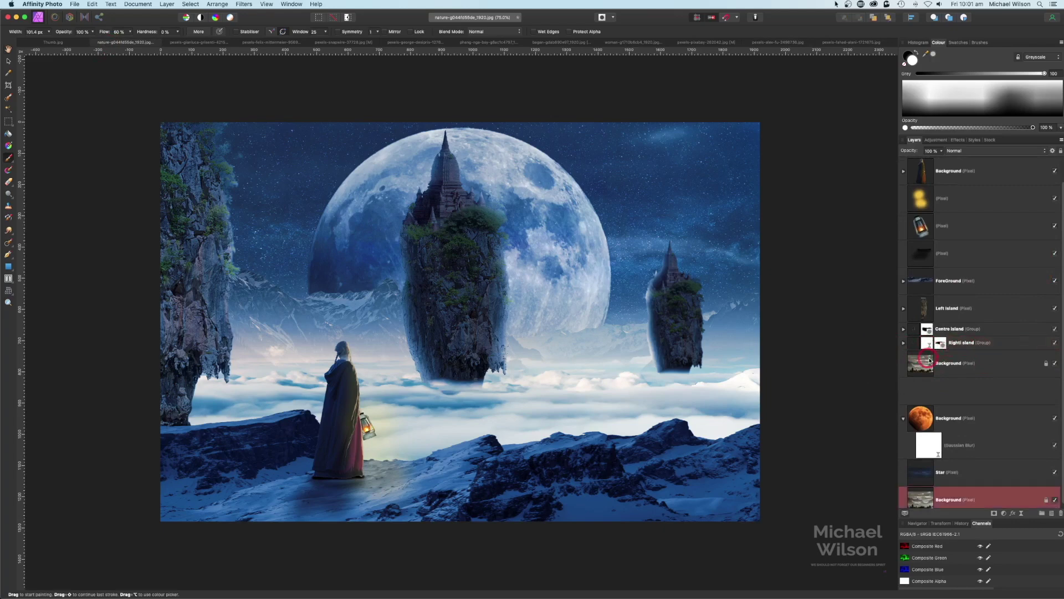
left_click(957, 363)
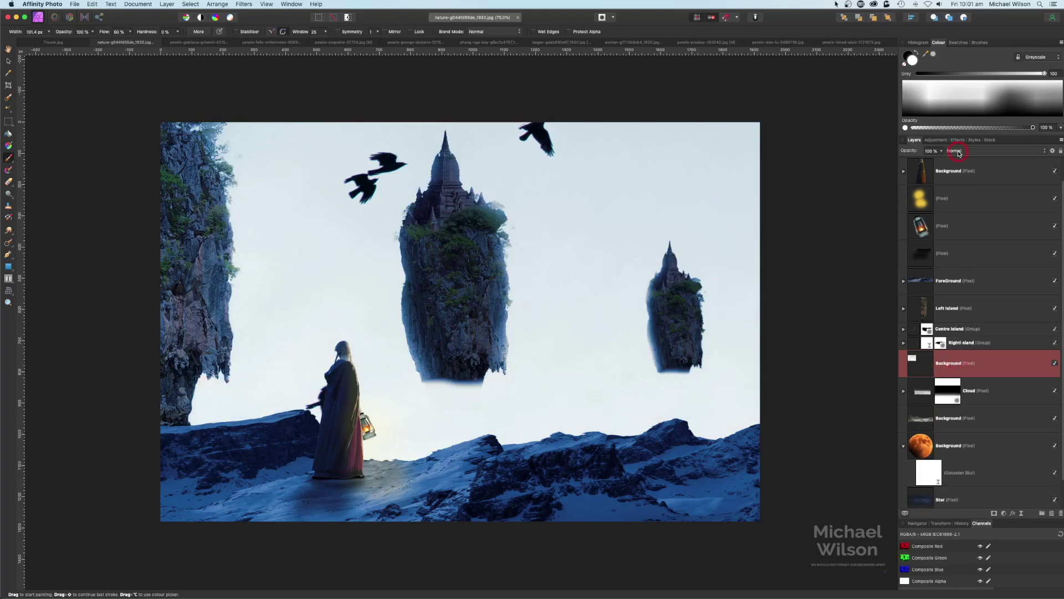
left_click(955, 151)
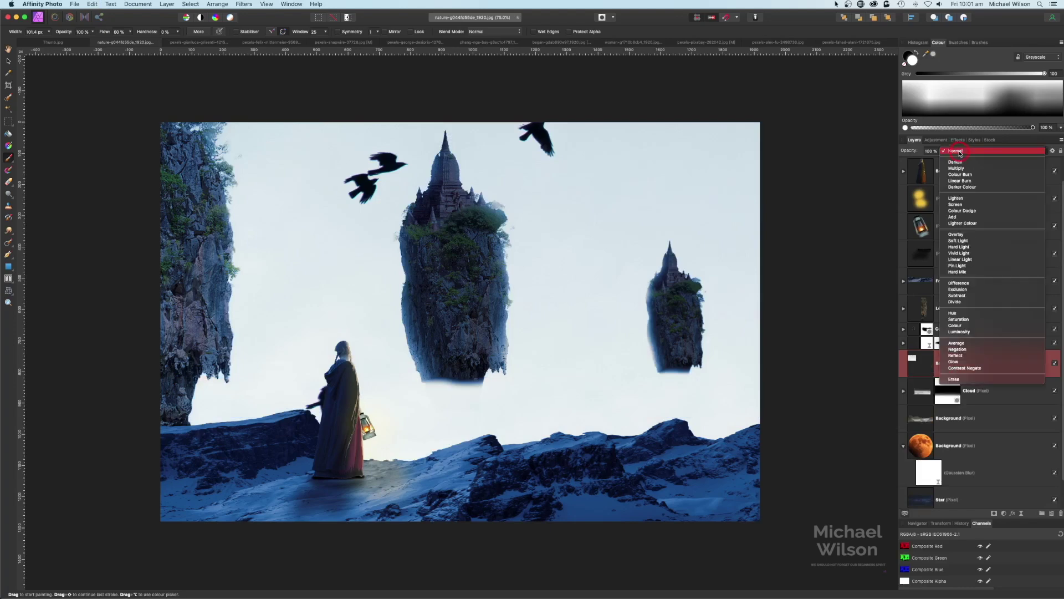
left_click(958, 162)
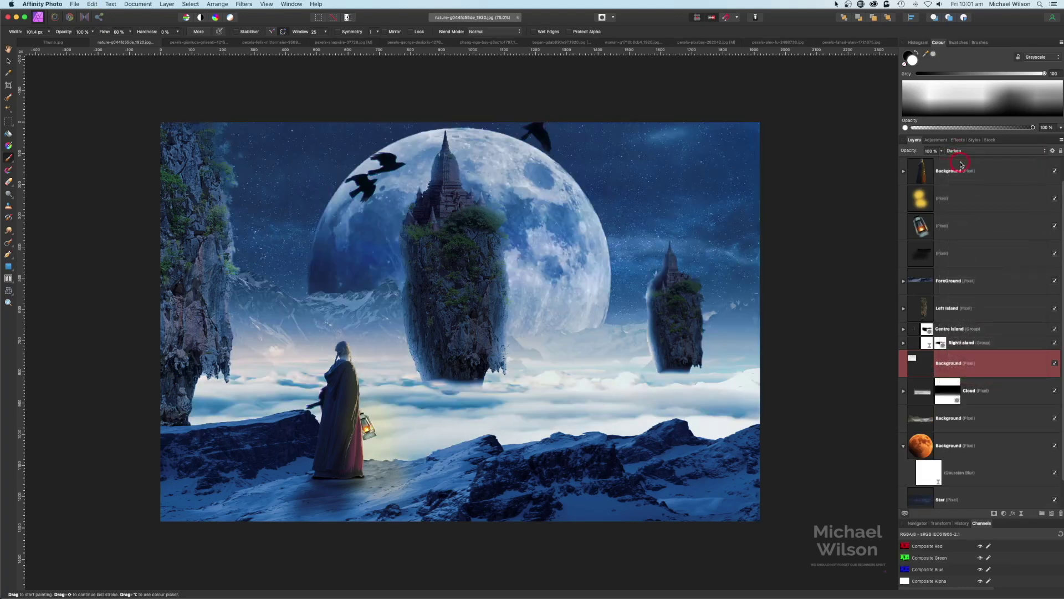
Scale down the bird layer and position the flock across the upper moon around the centre island's temple.
left_click(15, 62)
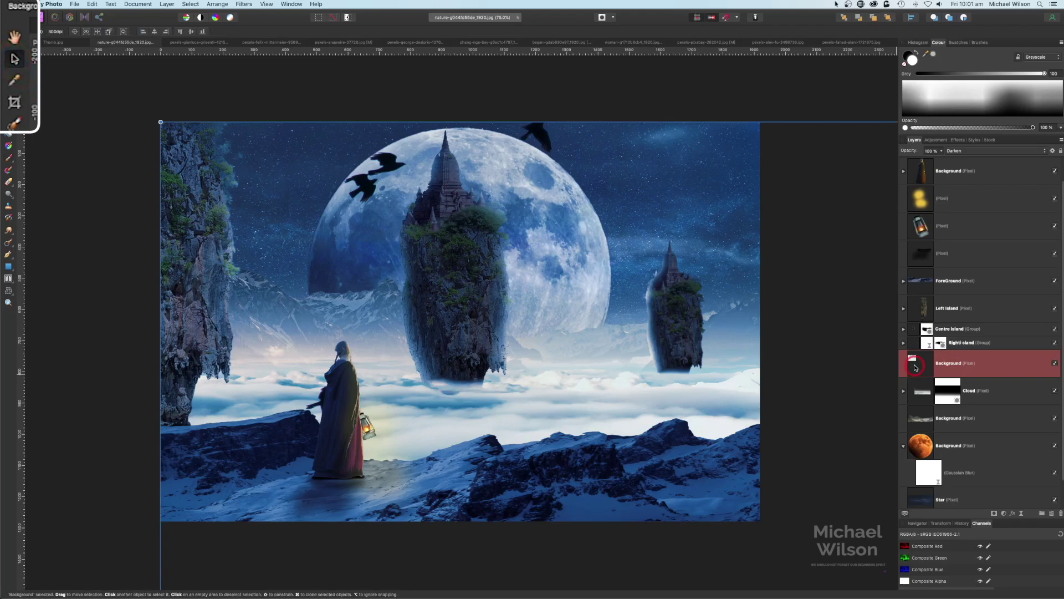
key("super+minus")
left_click_drag(836, 571, 198, 127)
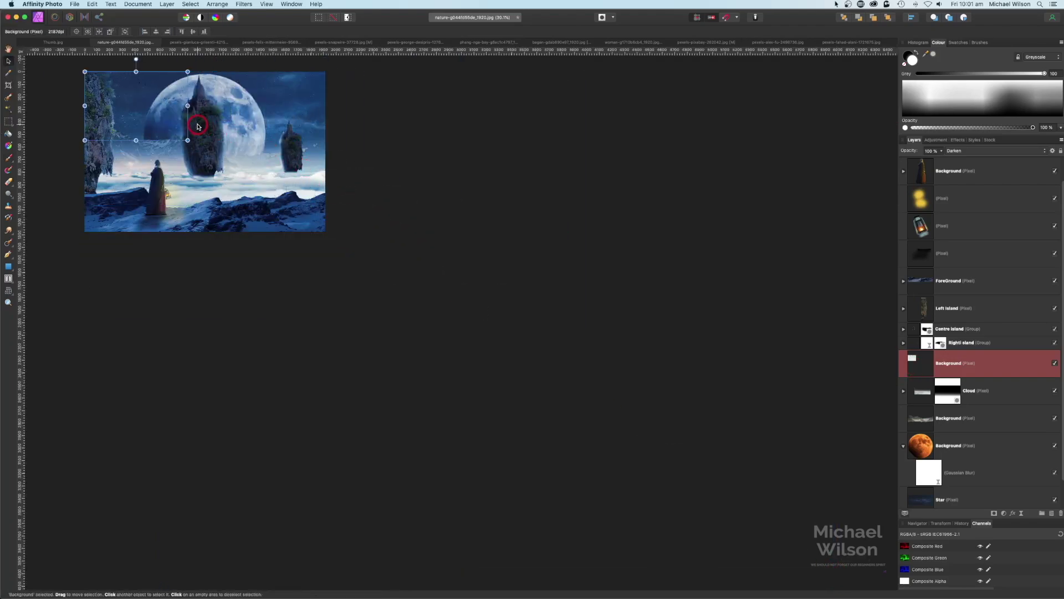
key("super+0")
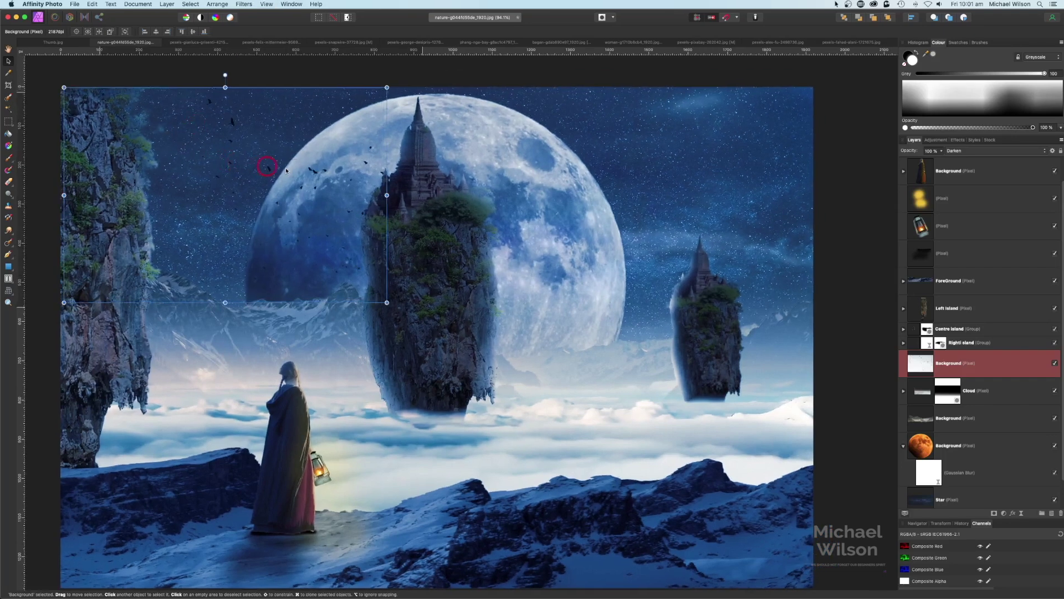
left_click_drag(286, 170, 469, 188)
left_click_drag(247, 106, 308, 142)
left_click_drag(468, 192, 468, 159)
scroll(942, 354, "down", 1)
Duplicate the bird layer, then shrink the copy and place it around the right island's temple.
left_click(919, 346)
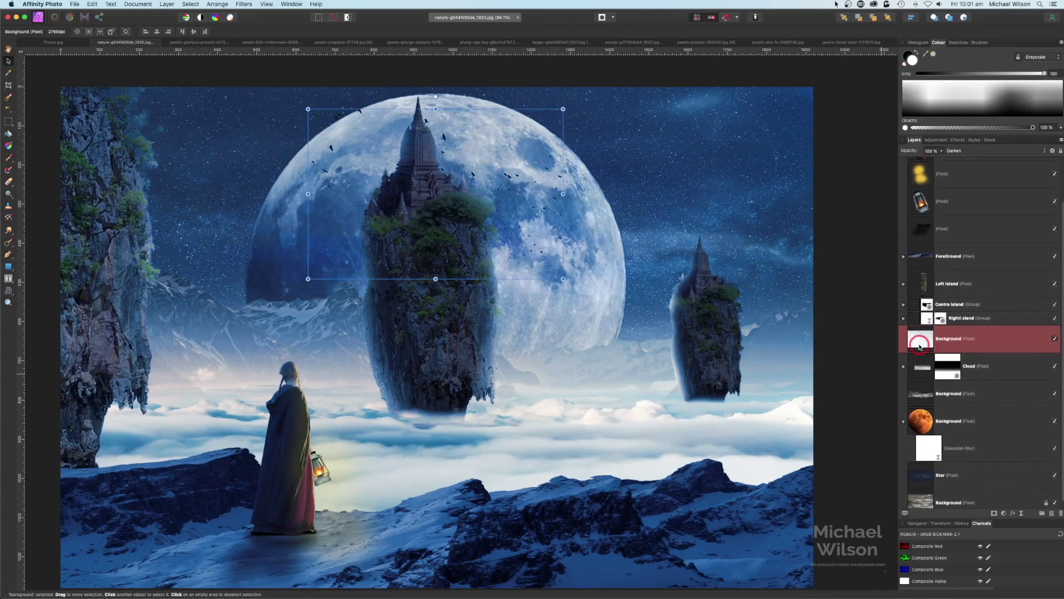
key("super+j")
left_click_drag(534, 230, 757, 324)
left_click_drag(785, 203, 804, 231)
left_click(951, 342)
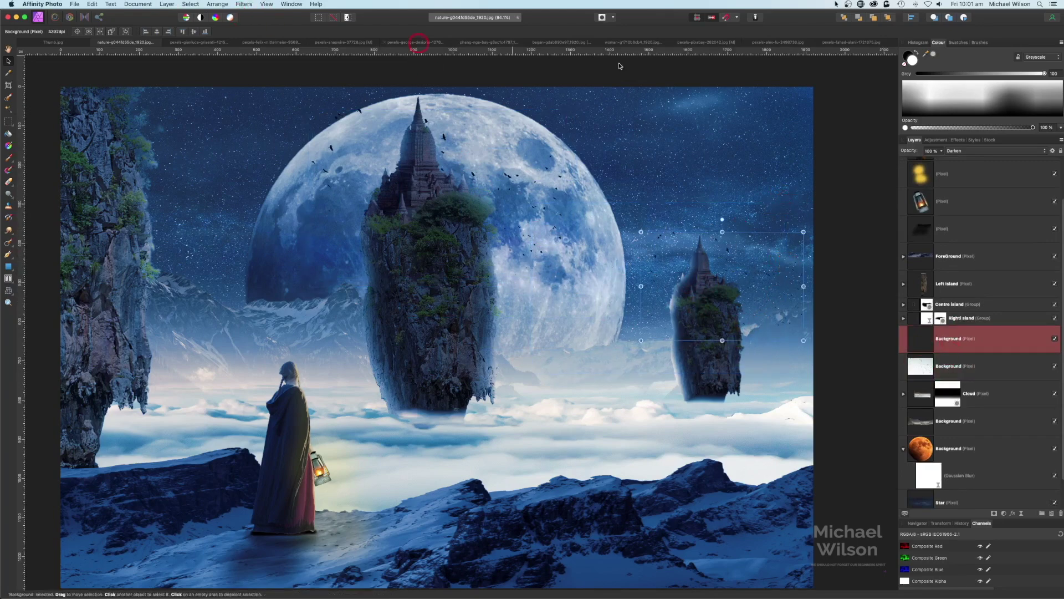
Copy the flying-geese photo into the composite beneath the Right Island group, scale it down, and set its blend mode to Darken.
left_click(834, 45)
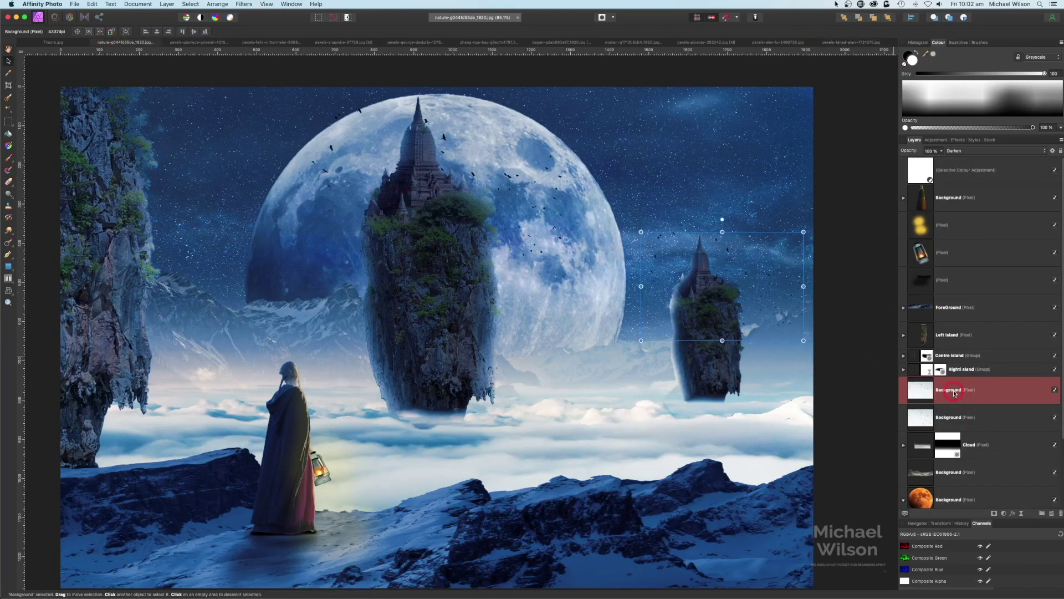
key("super+v")
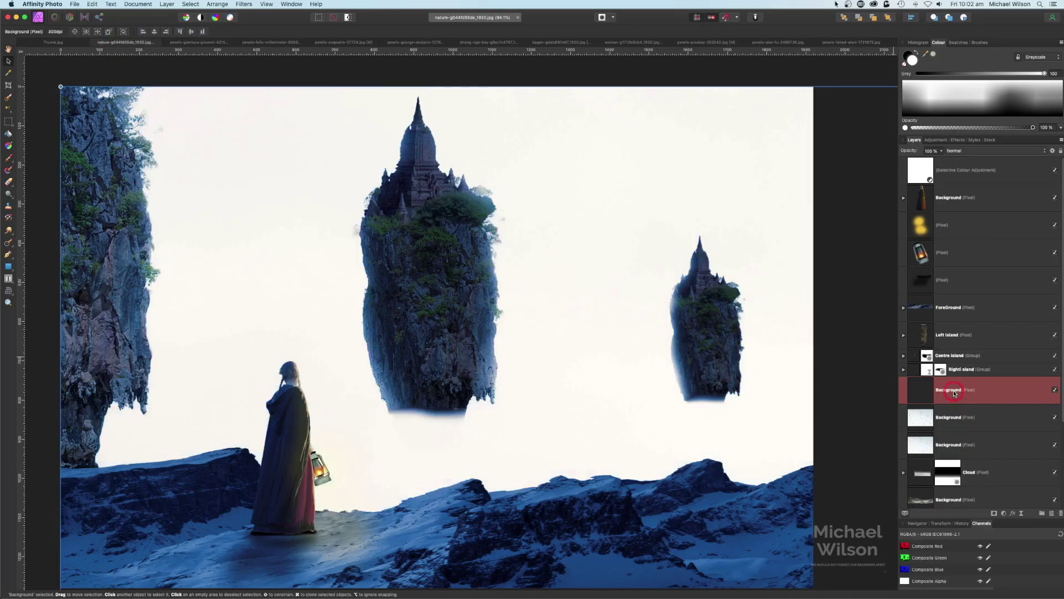
key("super+minus")
left_click_drag(808, 351, 310, 171)
left_click(967, 152)
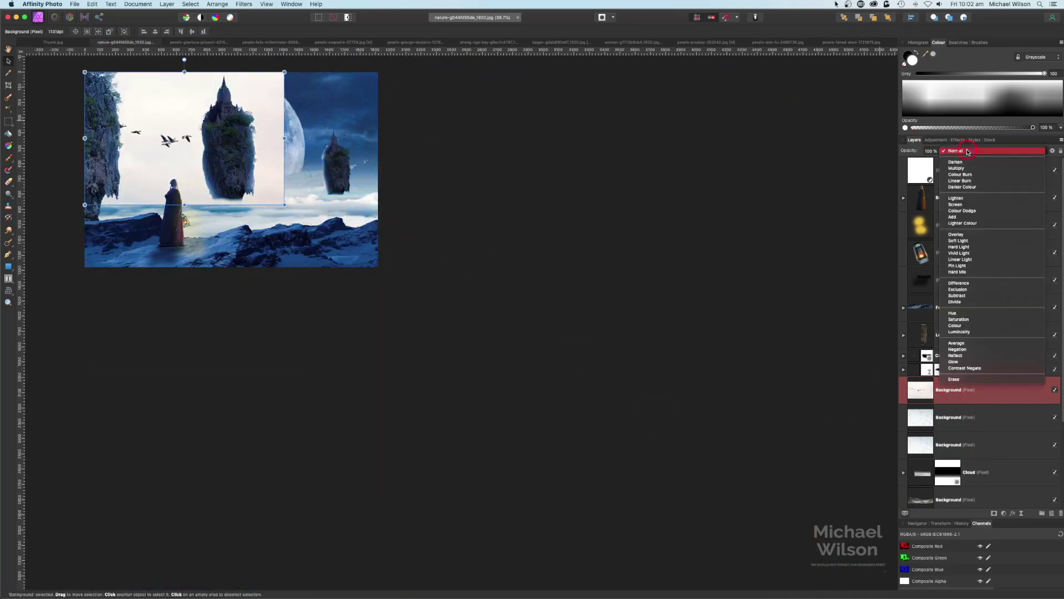
left_click(969, 162)
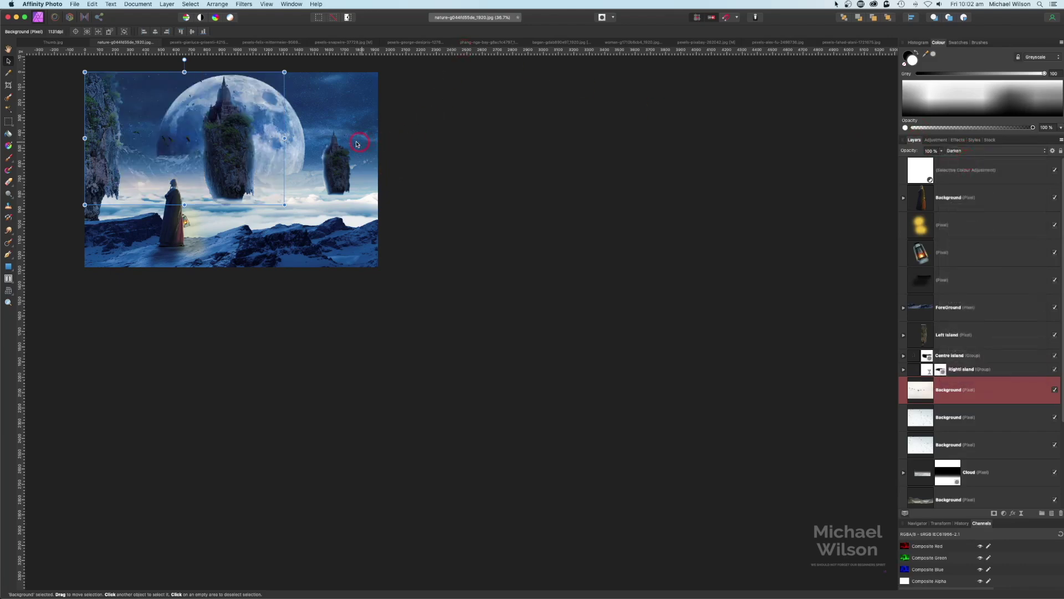
Position the geese in front of the moon around the centre temple, and select the bird layer around the right island.
key("super+plus")
left_click_drag(263, 170, 561, 223)
left_click(952, 419)
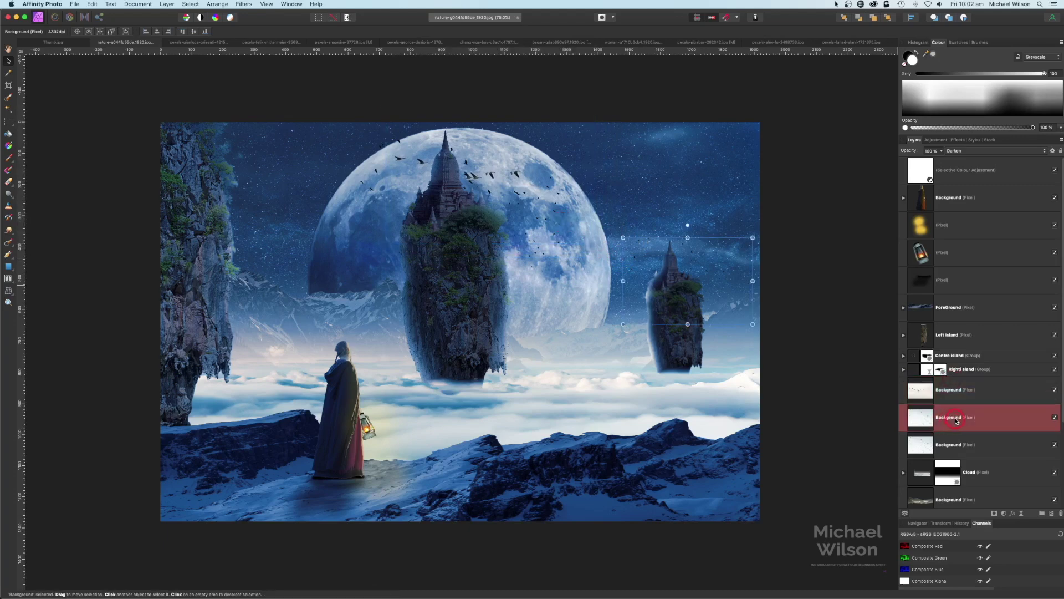
Duplicate the bird layer around the centre island and move the copy over the left island and adjacent sky.
left_click(953, 441)
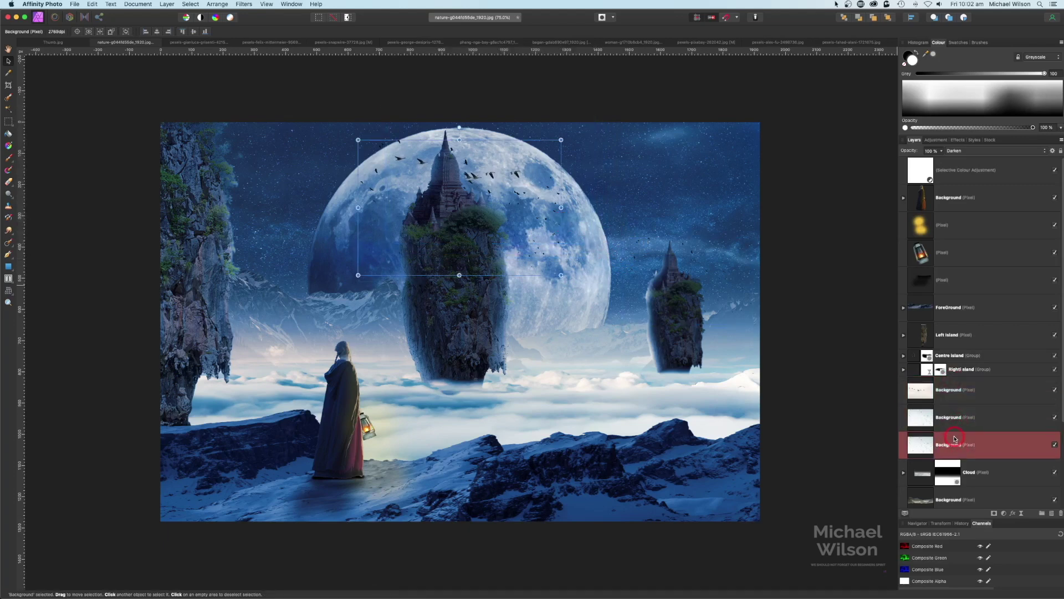
key("super+j")
left_click_drag(580, 244, 304, 213)
left_click(847, 210)
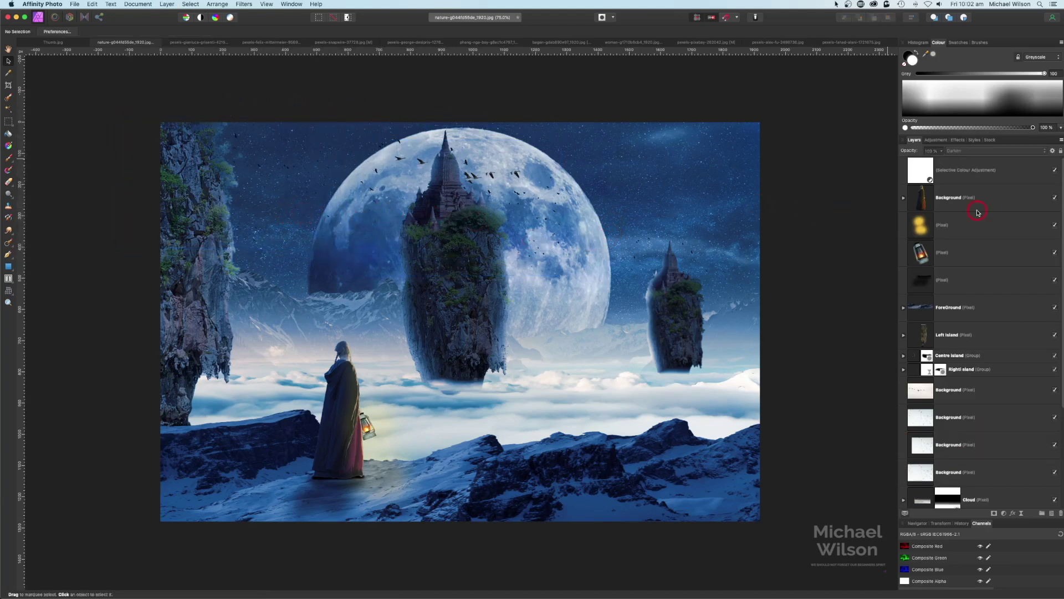
Add a Lens Filter adjustment above the Selective Colour adjustment, keeping the orange filter at 50% optical density.
left_click(965, 170)
left_click(981, 171)
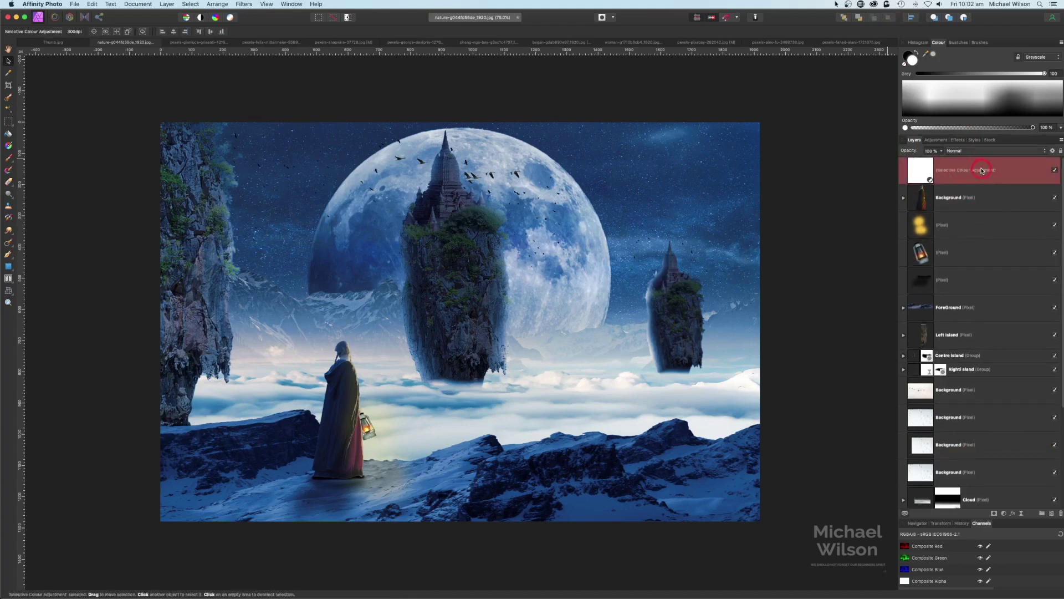
left_click(1004, 514)
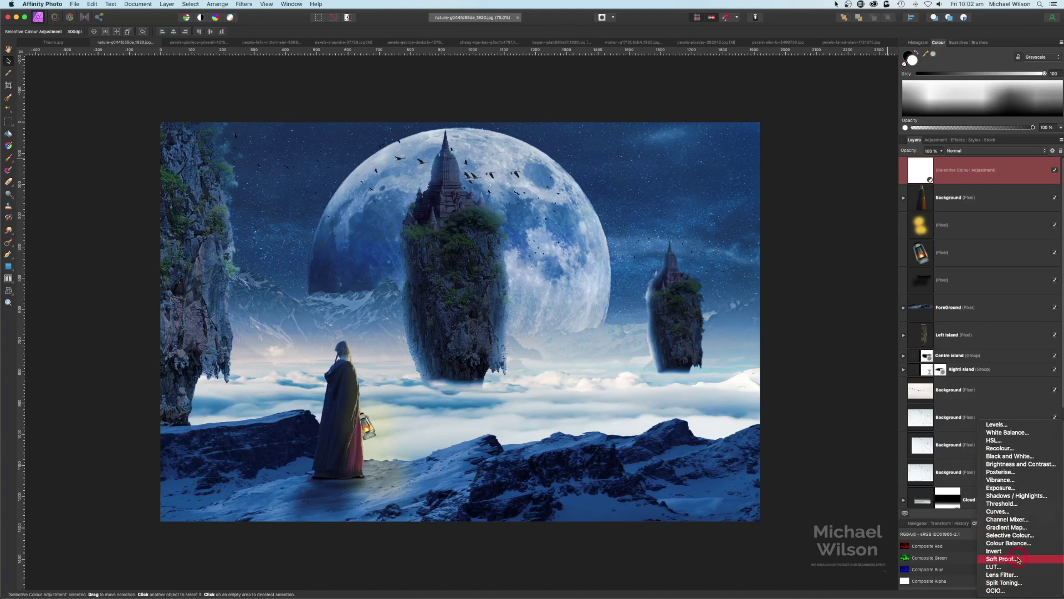
left_click(1011, 574)
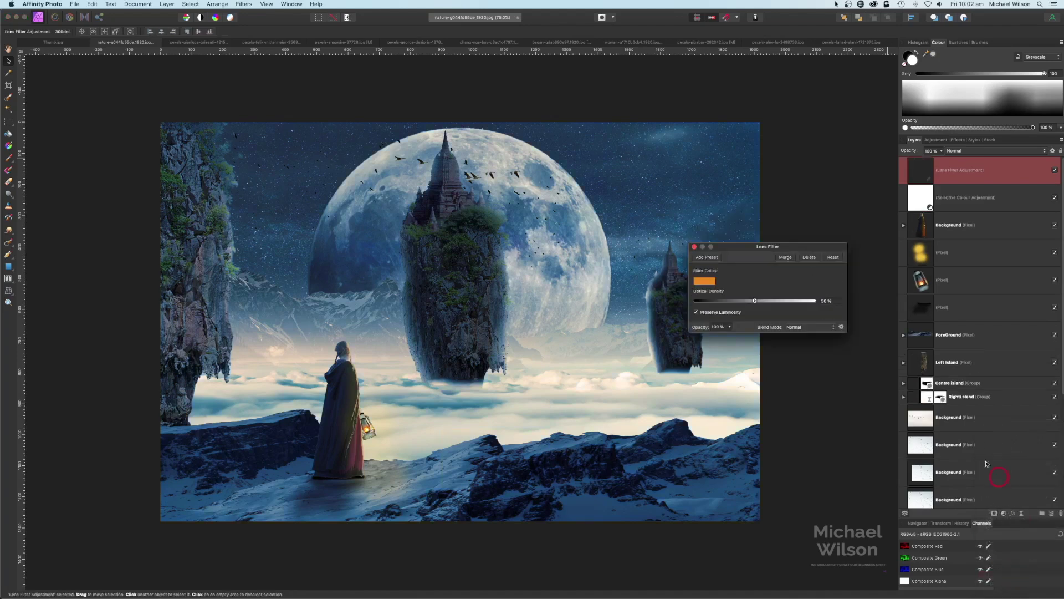
left_click(696, 247)
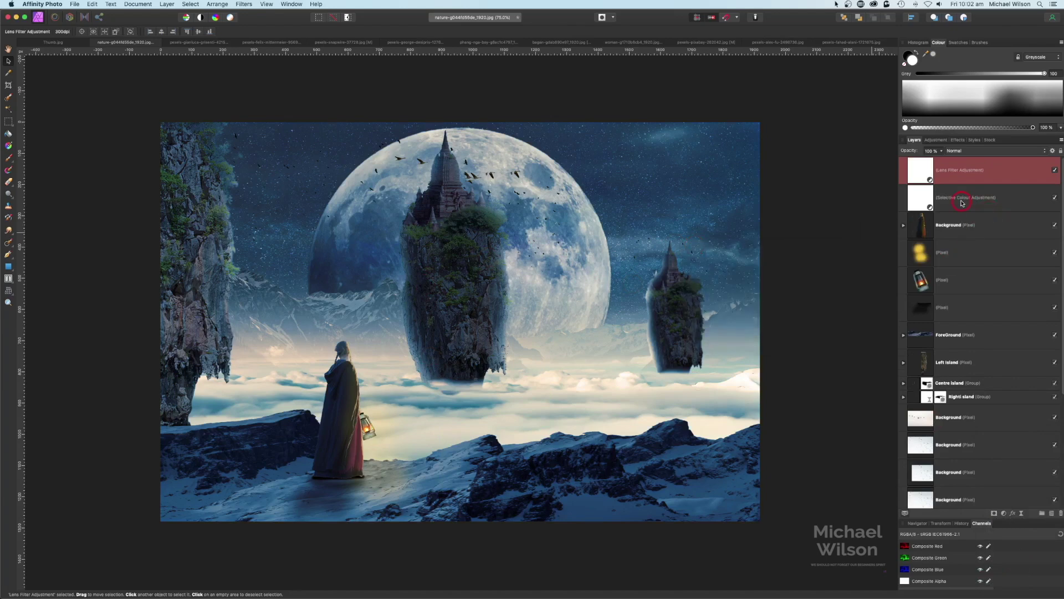
Cover the canvas with a sky-blue rectangle above the Selective Colour adjustment, set its blend mode to Average, and reduce its opacity.
left_click(957, 195)
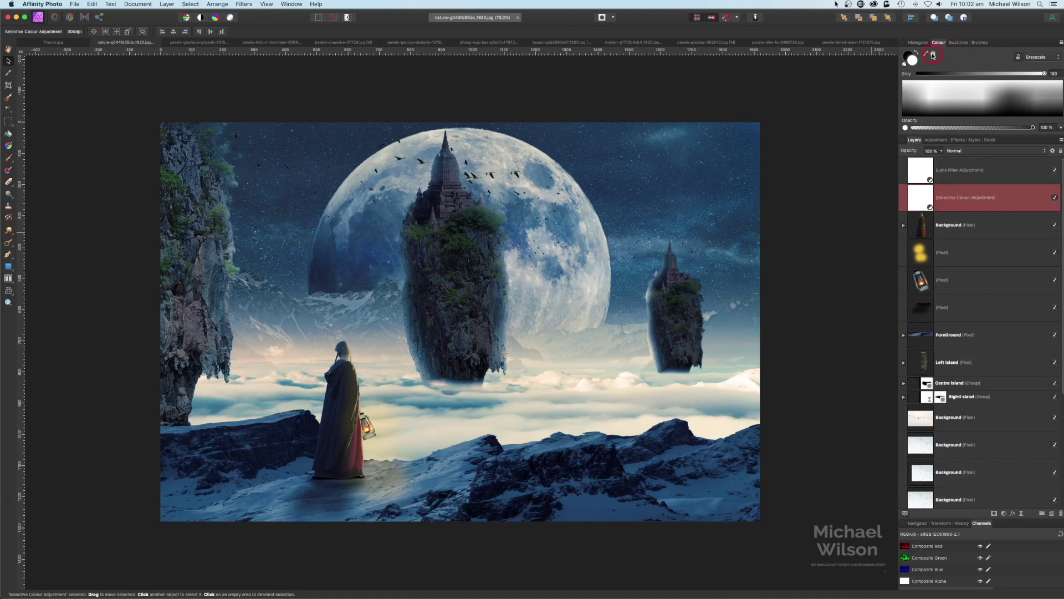
left_click_drag(928, 54, 662, 174)
left_click(9, 266)
left_click_drag(159, 121, 763, 521)
left_click(977, 153)
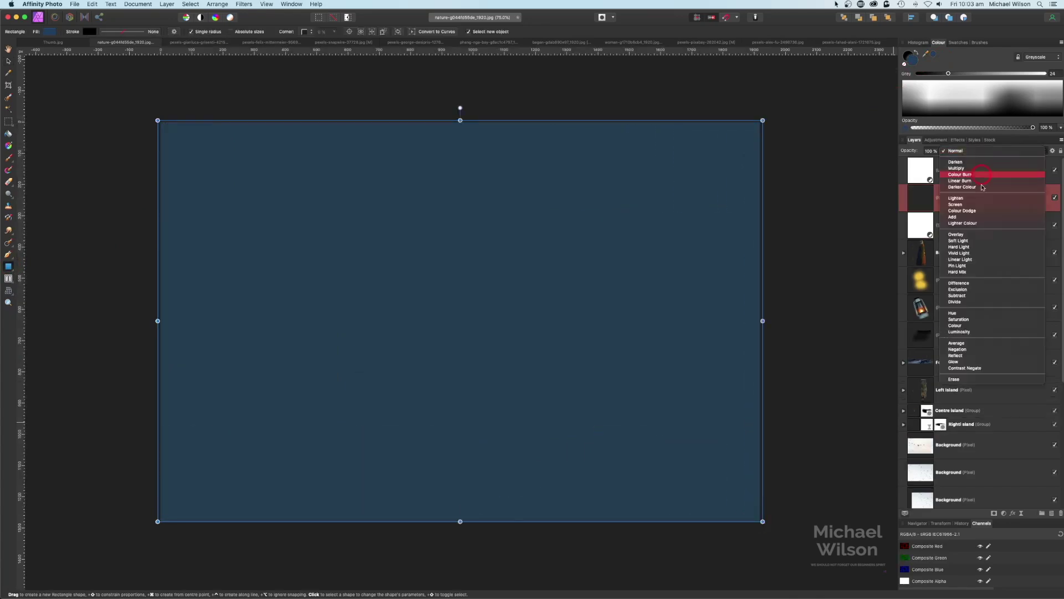
left_click(967, 344)
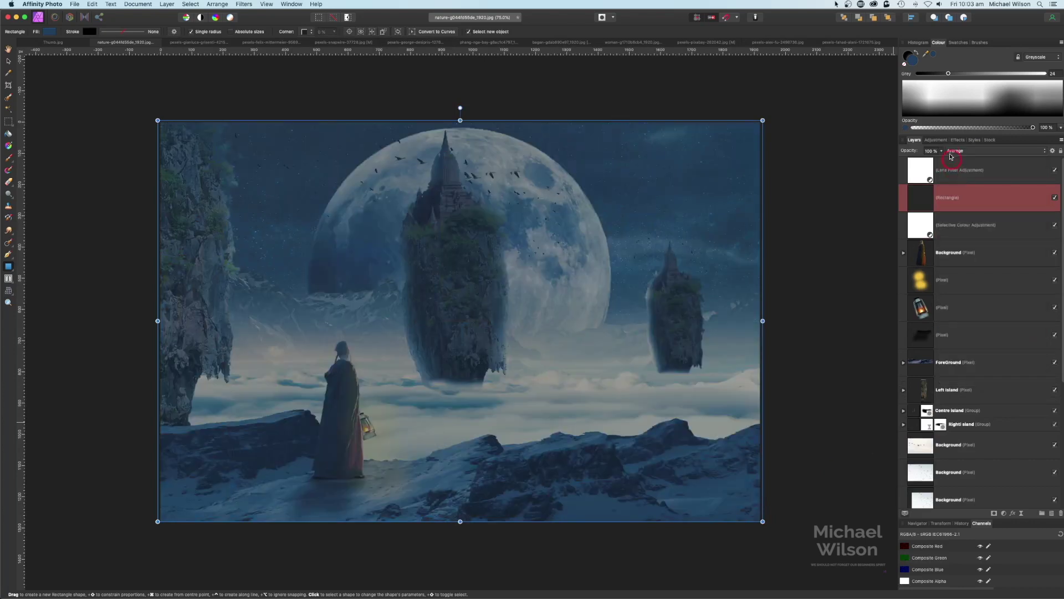
left_click(940, 152)
left_click_drag(910, 161, 891, 163)
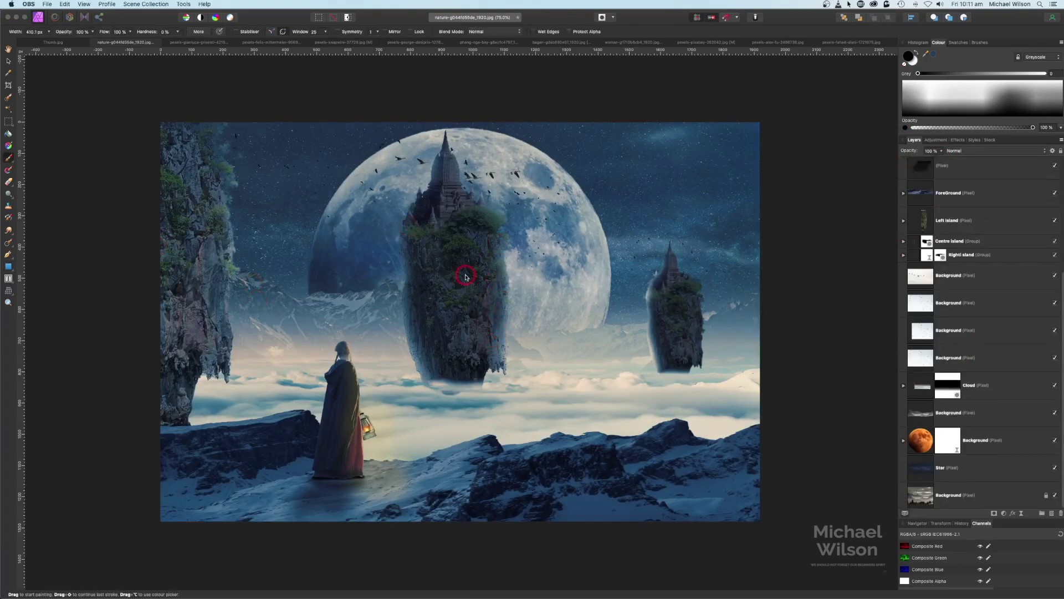
Compare the Centre Island group with and without its masked rim-light Exposure adjustment, and delete that adjustment.
scroll(942, 332, "up", 3)
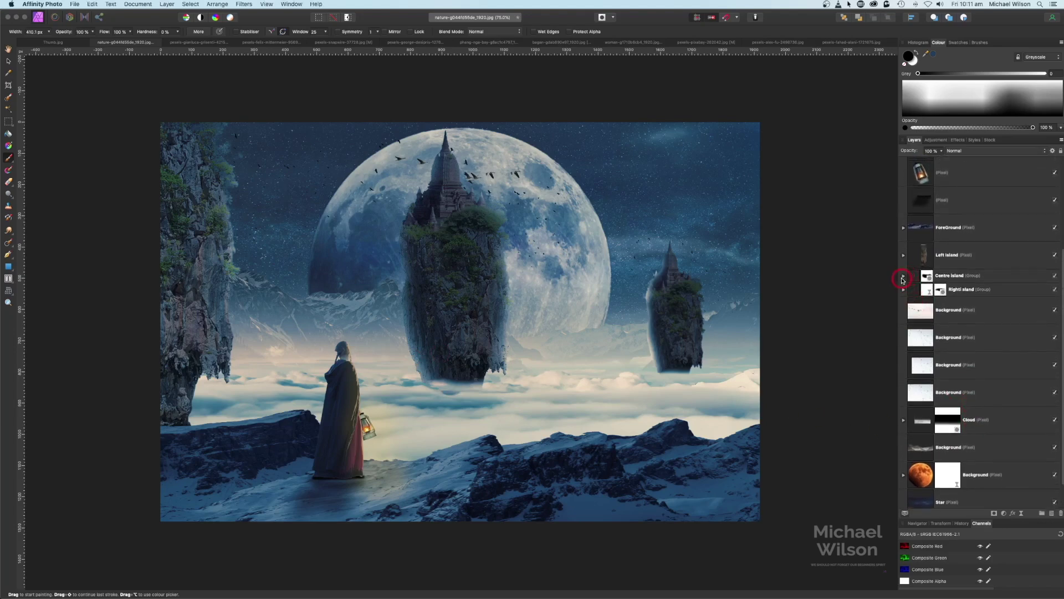
left_click(909, 276)
left_click(1053, 322)
left_click(1055, 323)
left_click(1055, 324)
left_click(1055, 324)
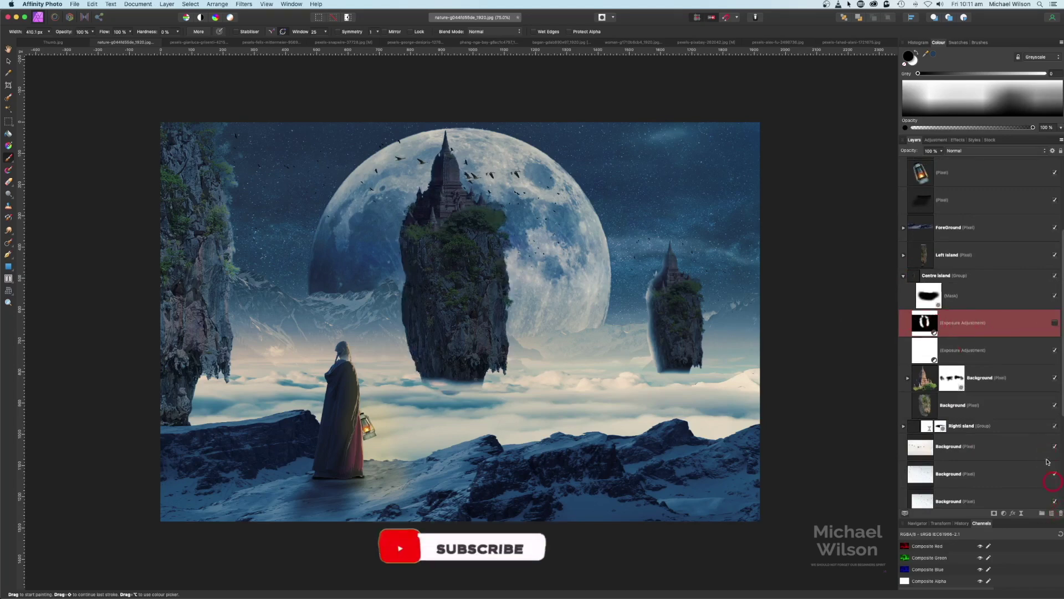
left_click(1061, 512)
Add a new Exposure adjustment inside the Centre Island group beneath its mask and raise the exposure.
left_click(1006, 515)
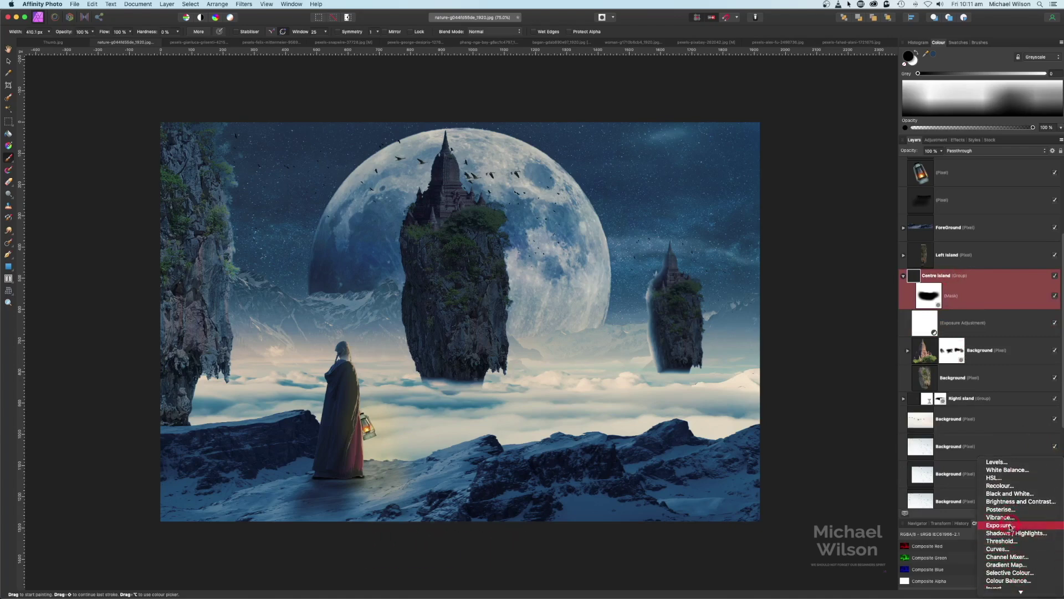
left_click(1012, 524)
left_click_drag(988, 318, 987, 318)
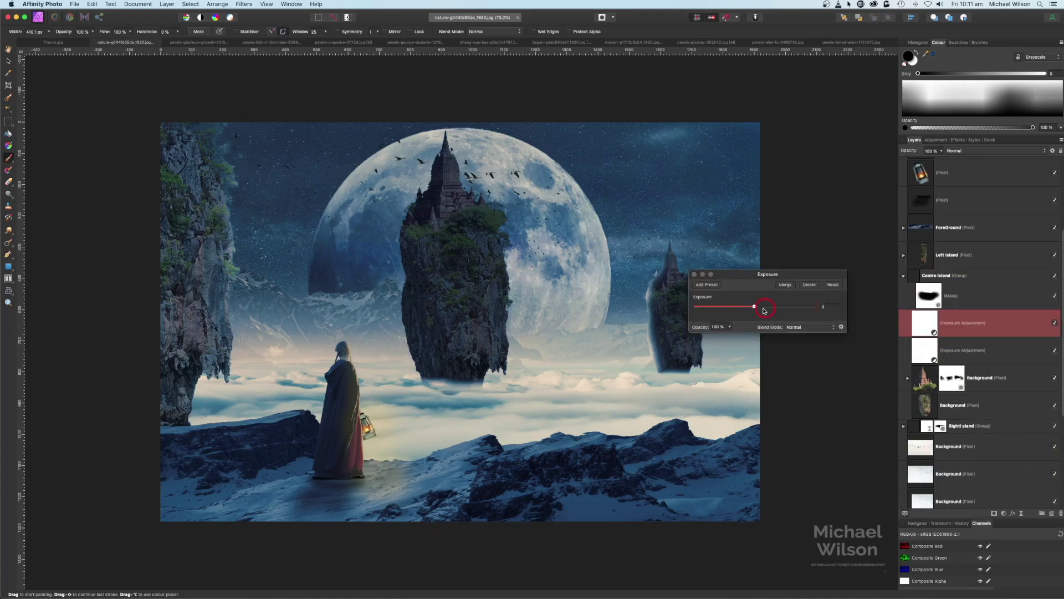
left_click_drag(755, 308, 794, 308)
left_click(920, 323)
left_click(694, 274)
Invert the new Exposure adjustment's mask and paint white with a smaller brush along the centre island's sides and temple edges.
left_click_drag(268, 232, 296, 233)
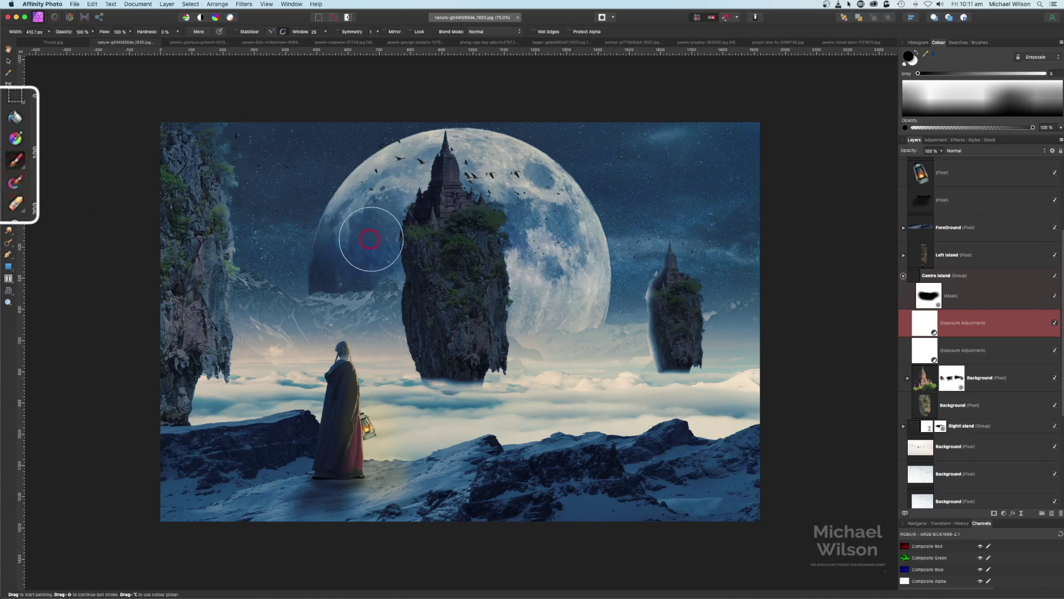
key("x")
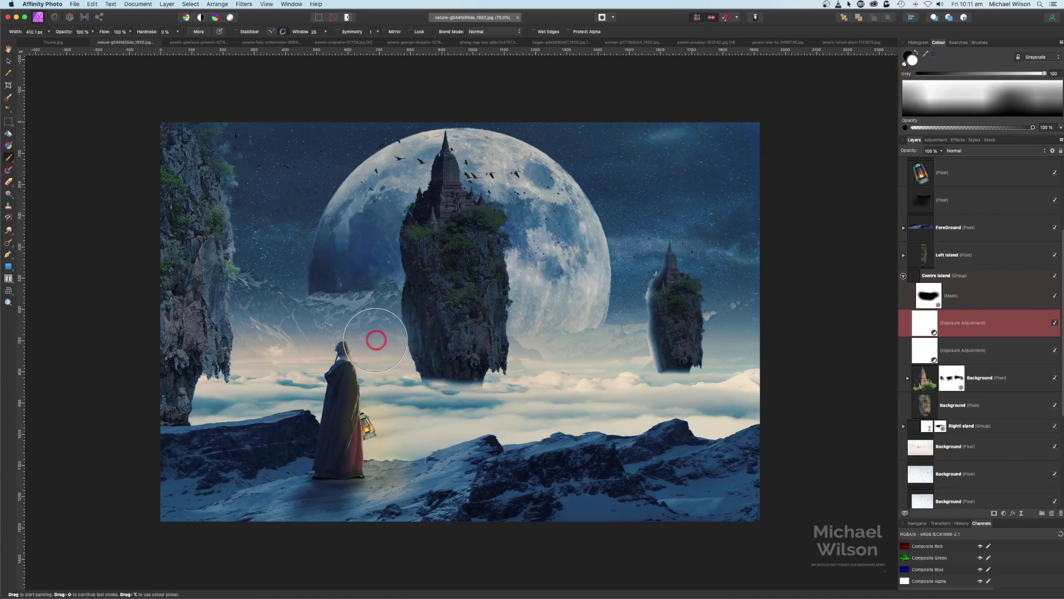
key("super+i")
left_click(373, 342)
key("bracketleft")
key("bracketleft")
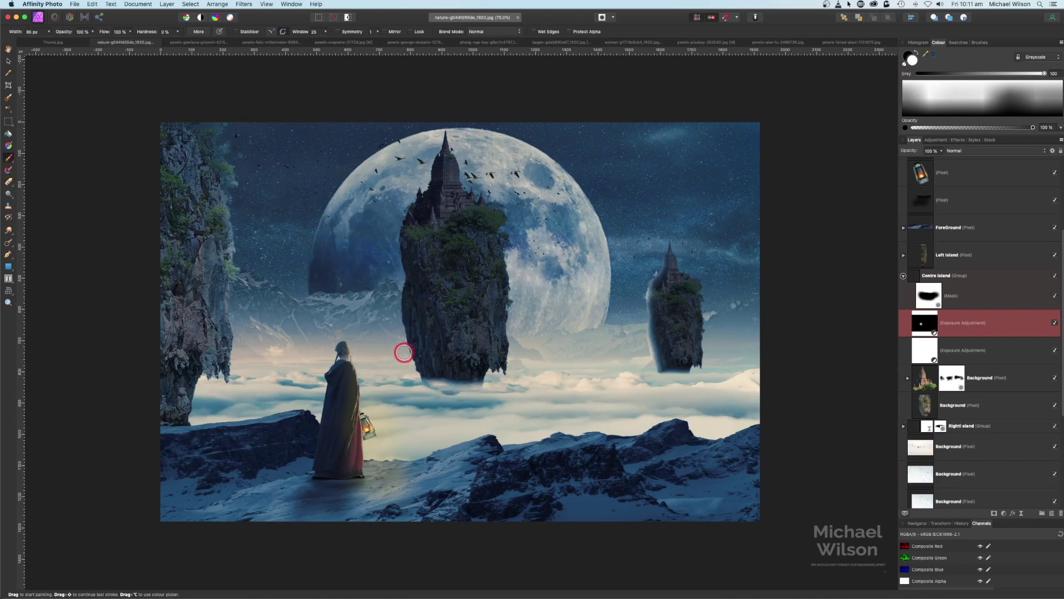
left_click_drag(404, 351, 397, 222)
mouse_move(506, 277)
left_mouse_down()
mouse_move(505, 247)
mouse_move(516, 349)
left_mouse_up()
left_click_drag(466, 177, 425, 172)
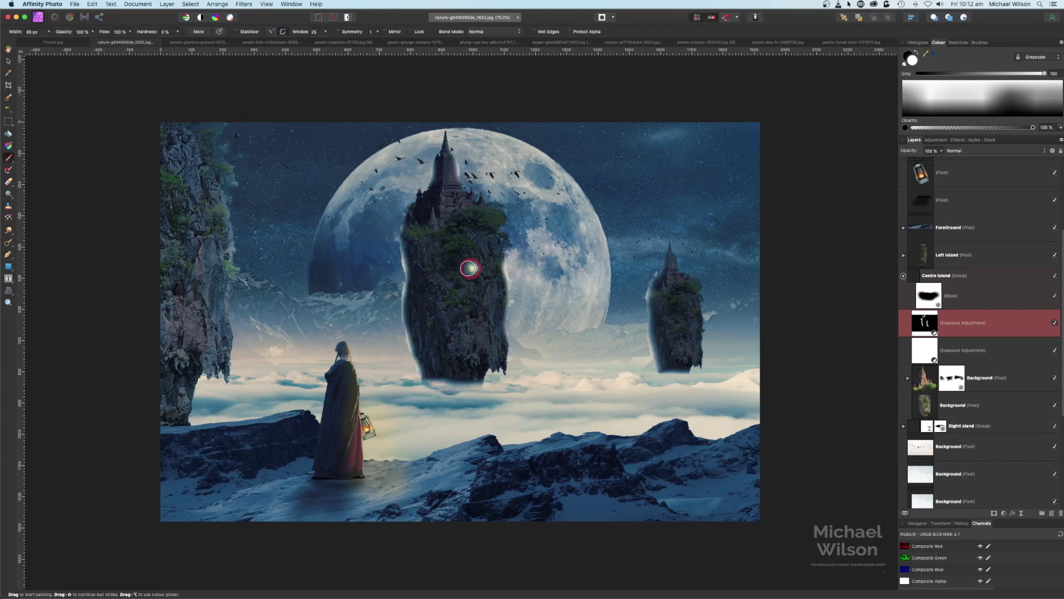
Soften the centre island's rim light by painting black on the exposure mask with the brush flow reduced to 40%.
key("x")
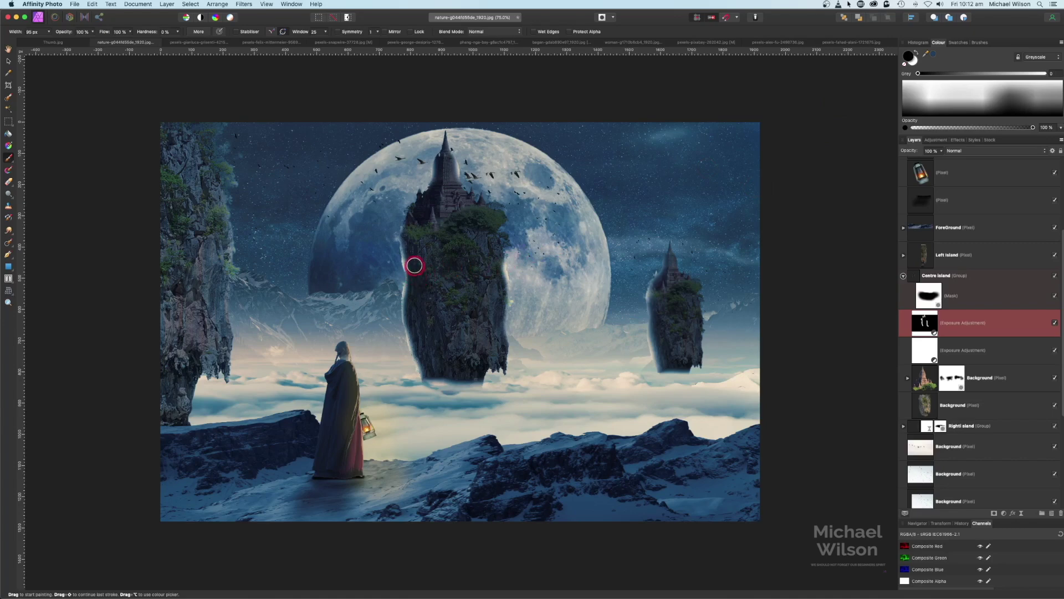
left_click(118, 31)
type("45")
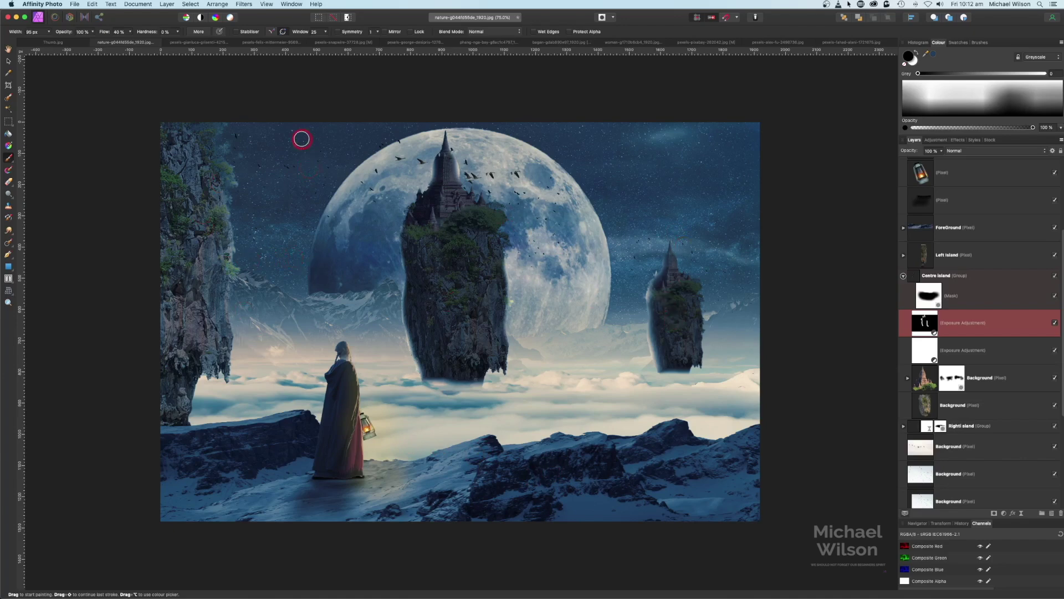
left_click(904, 276)
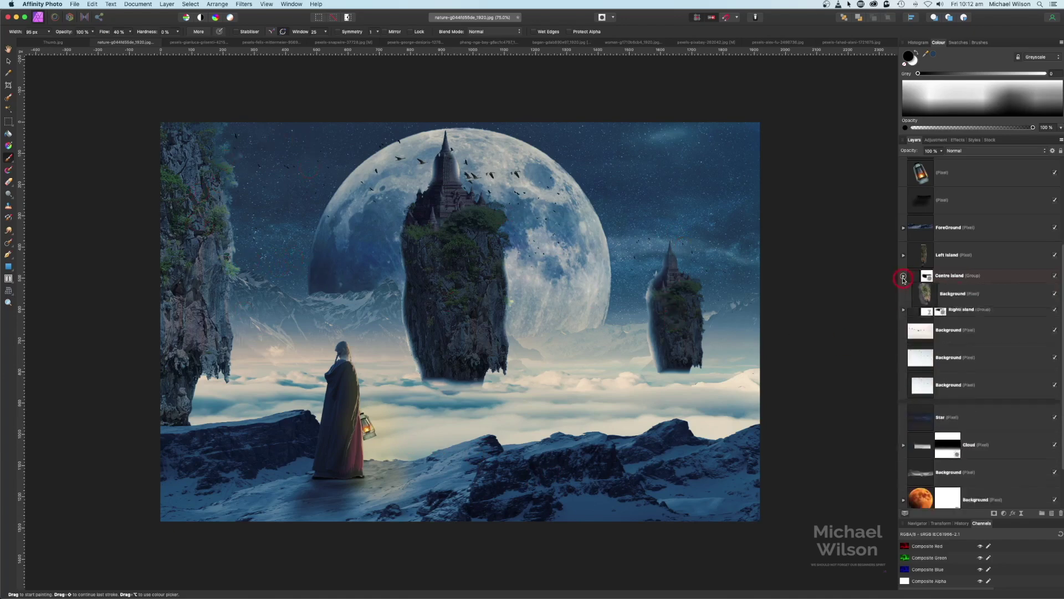
Darken the left island by setting its unmasked Exposure adjustment to about -3.17.
left_click(956, 256)
left_click(904, 257)
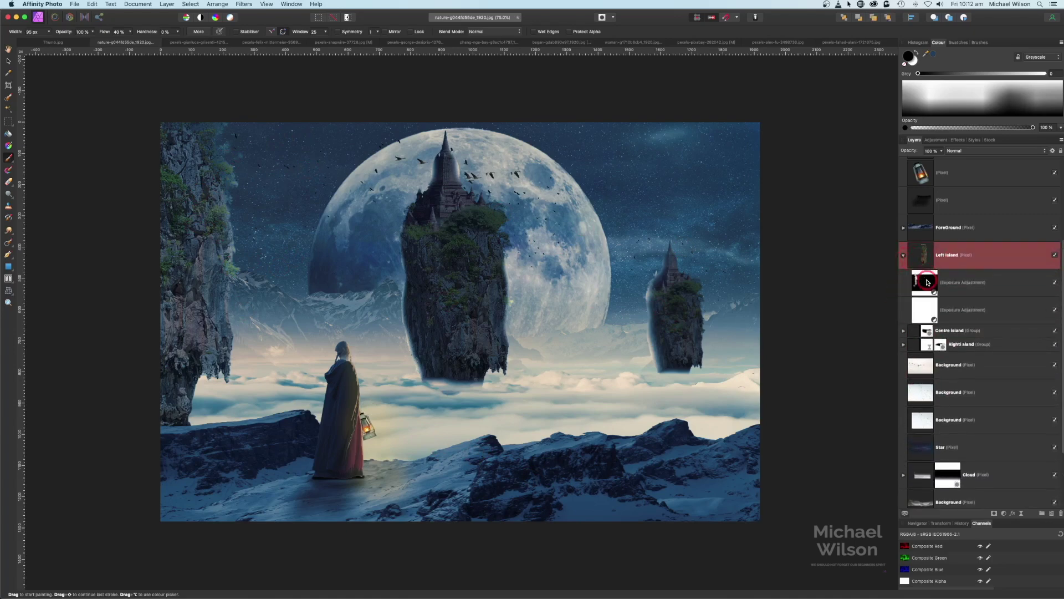
left_click(927, 307)
double_click(926, 309)
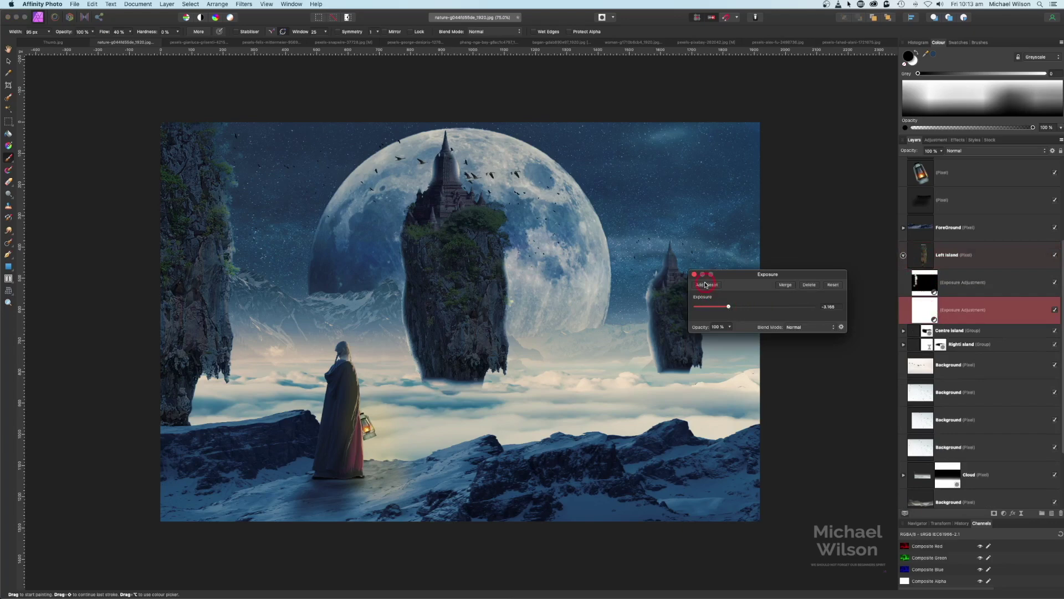
left_click(695, 275)
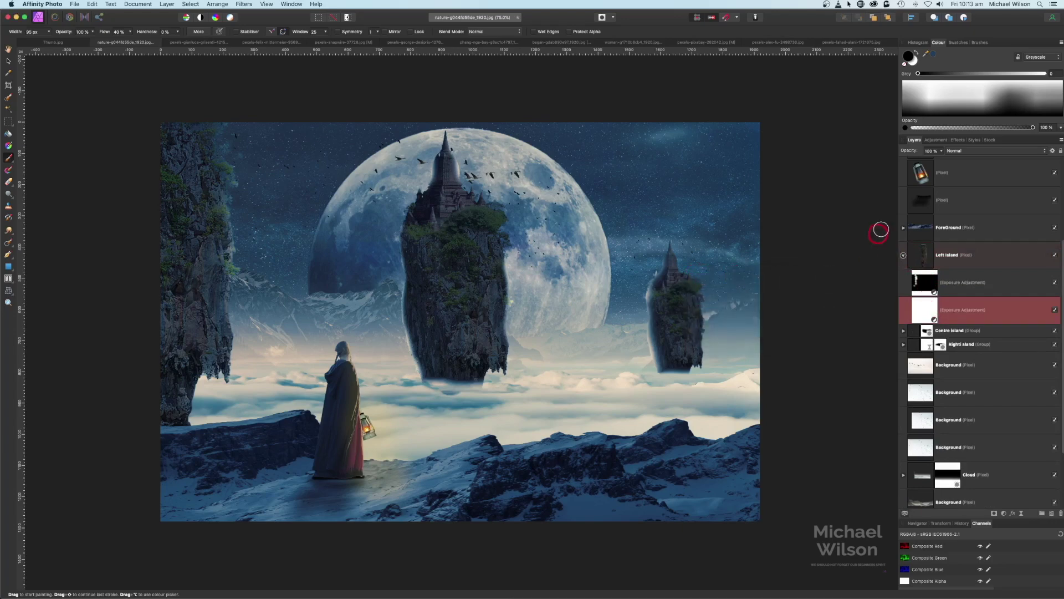
scroll(898, 260, "up", 2)
left_click(904, 281)
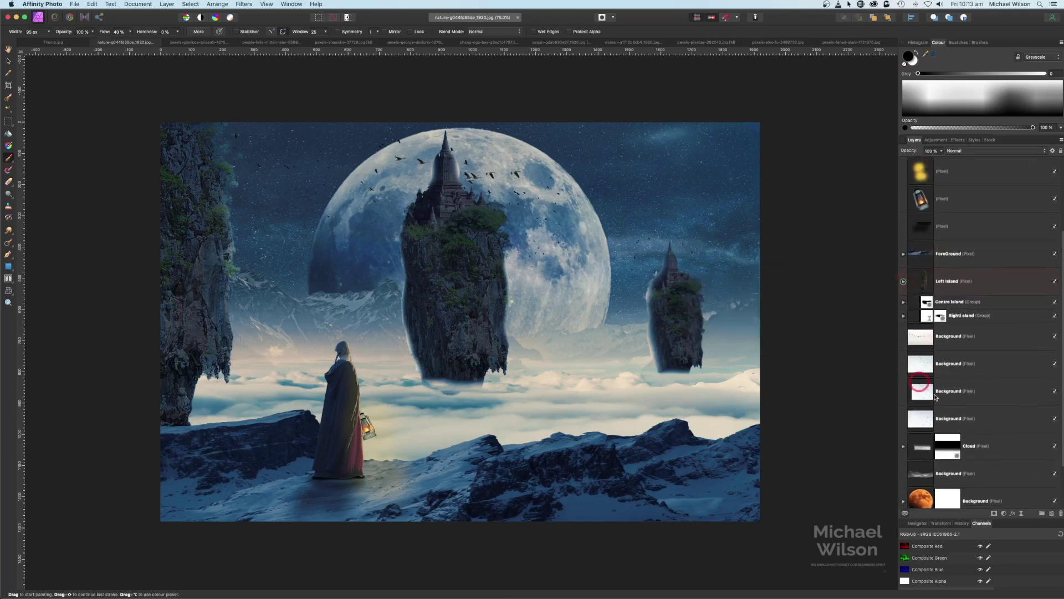
Add a pixel layer above the Centre Island group and choose a 375 px brush from the Clouds & Mist set.
left_click(958, 307)
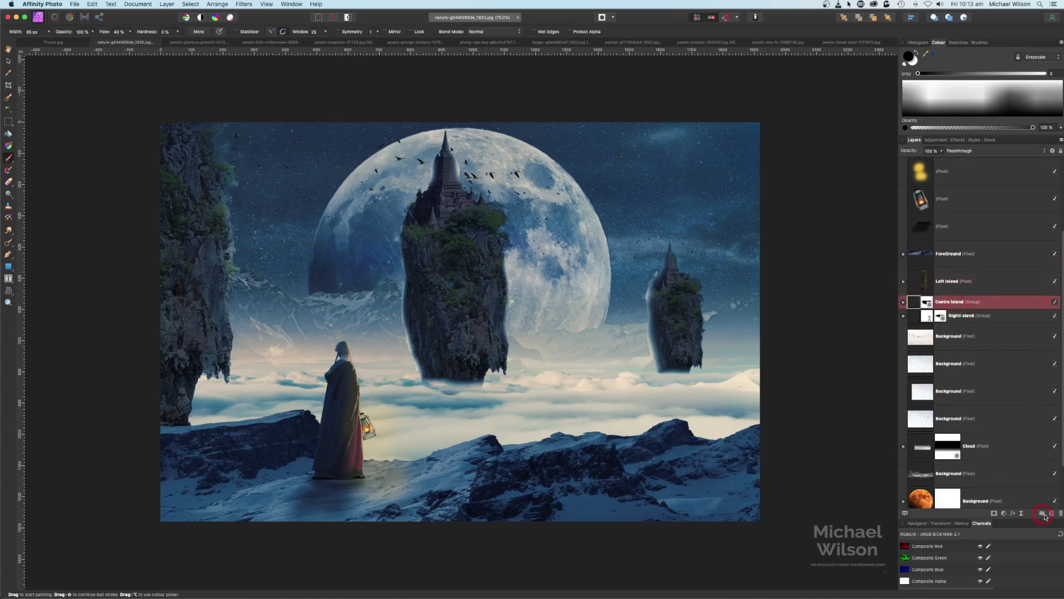
key("super+shift+n")
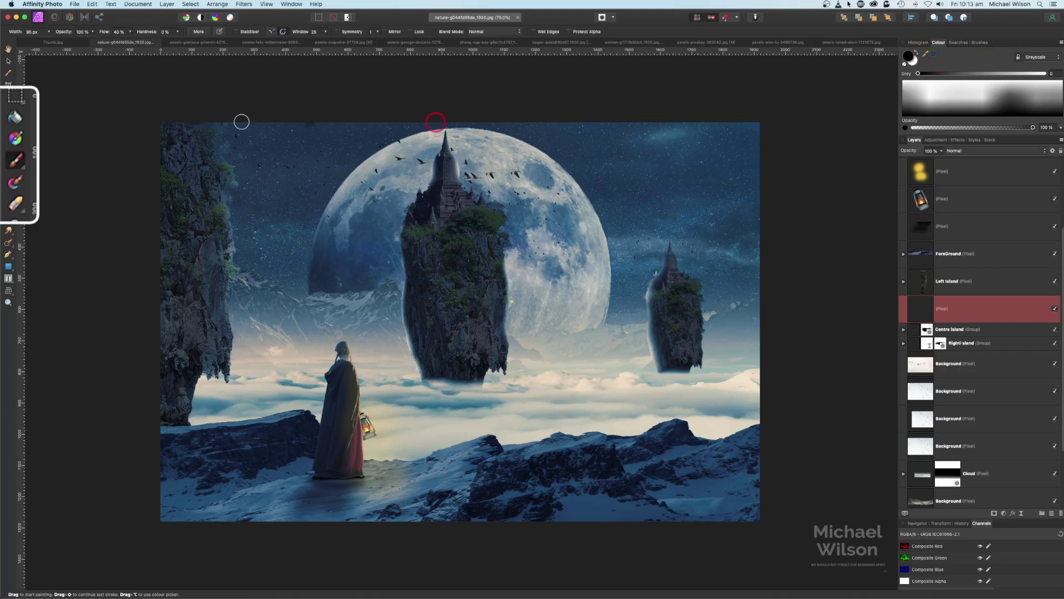
left_click(979, 42)
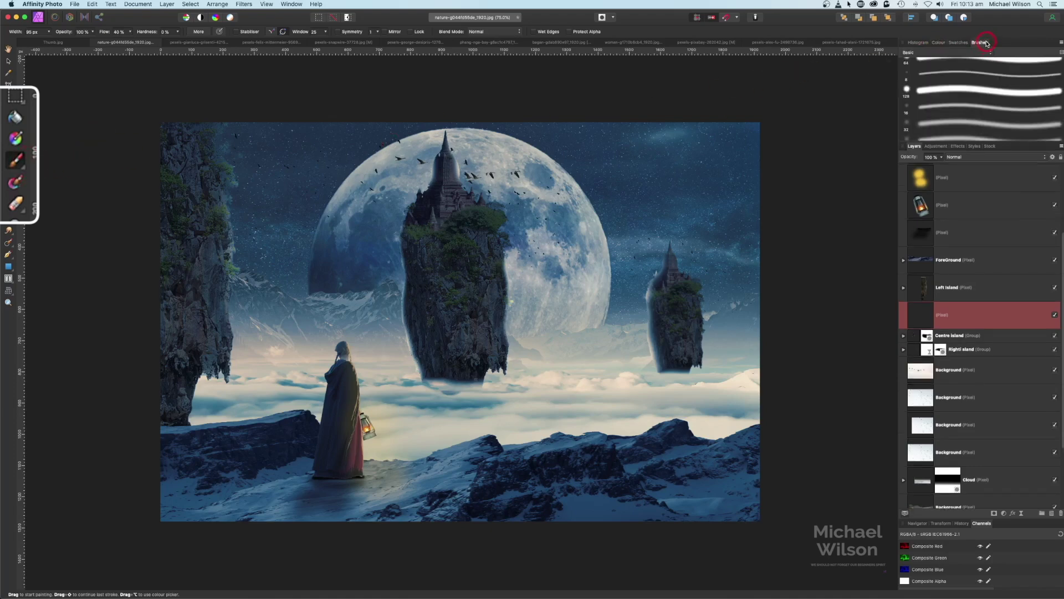
left_click(954, 52)
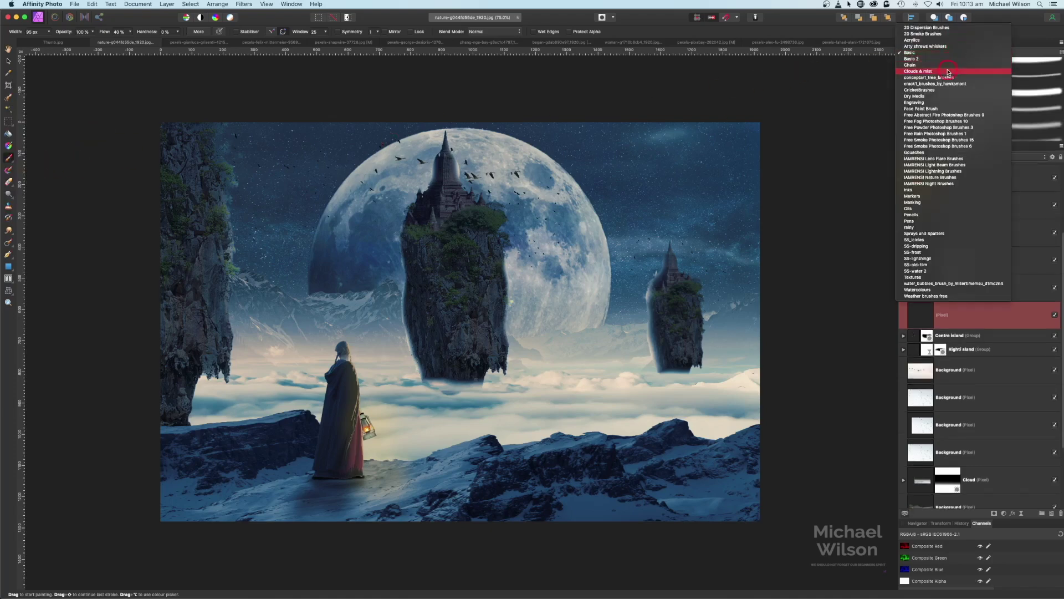
left_click(946, 71)
scroll(989, 94, "down", 10)
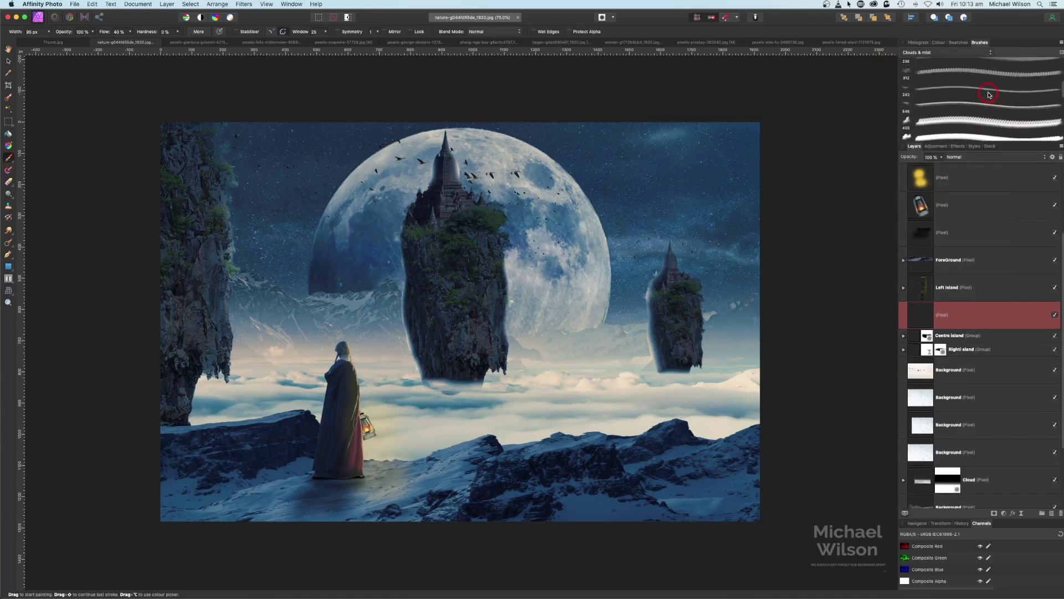
scroll(989, 94, "down", 5)
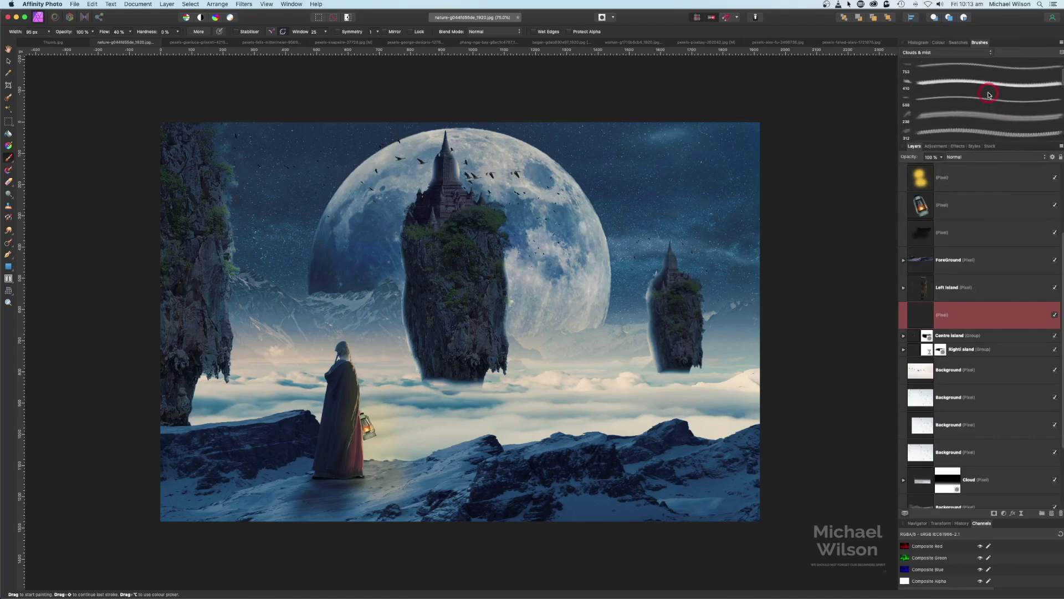
left_click(968, 88)
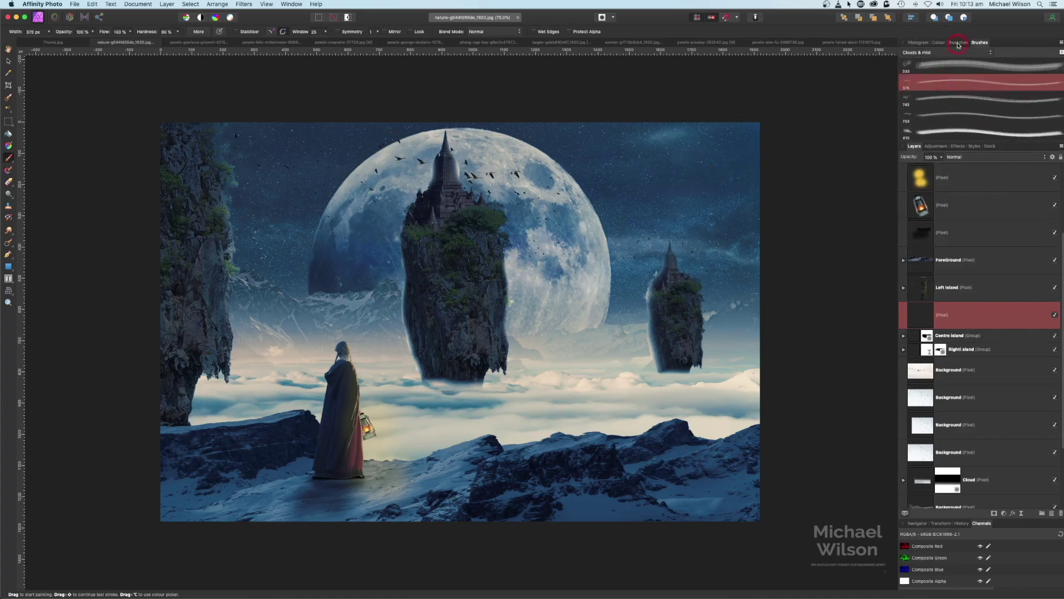
Sample the pale cloud colour and paint mist wisps across the centre island and the right island's upper part.
left_click(938, 43)
left_click_drag(928, 55, 554, 377)
mouse_move(419, 221)
left_mouse_down()
mouse_move(408, 221)
mouse_move(480, 224)
mouse_move(417, 259)
mouse_move(392, 240)
mouse_move(497, 241)
left_mouse_up()
mouse_move(615, 318)
left_mouse_down()
mouse_move(589, 264)
mouse_move(672, 280)
left_mouse_up()
mouse_move(448, 336)
left_mouse_down()
mouse_move(496, 288)
mouse_move(465, 261)
mouse_move(400, 247)
mouse_move(458, 333)
mouse_move(461, 305)
mouse_move(573, 363)
mouse_move(472, 364)
mouse_move(413, 312)
mouse_move(499, 292)
left_mouse_up()
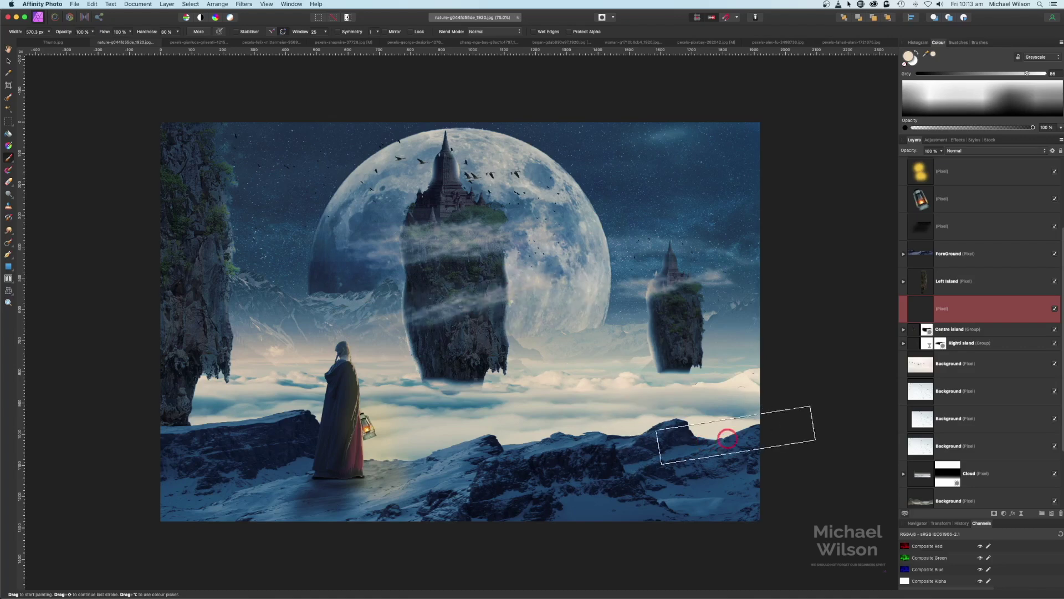
left_click(9, 48)
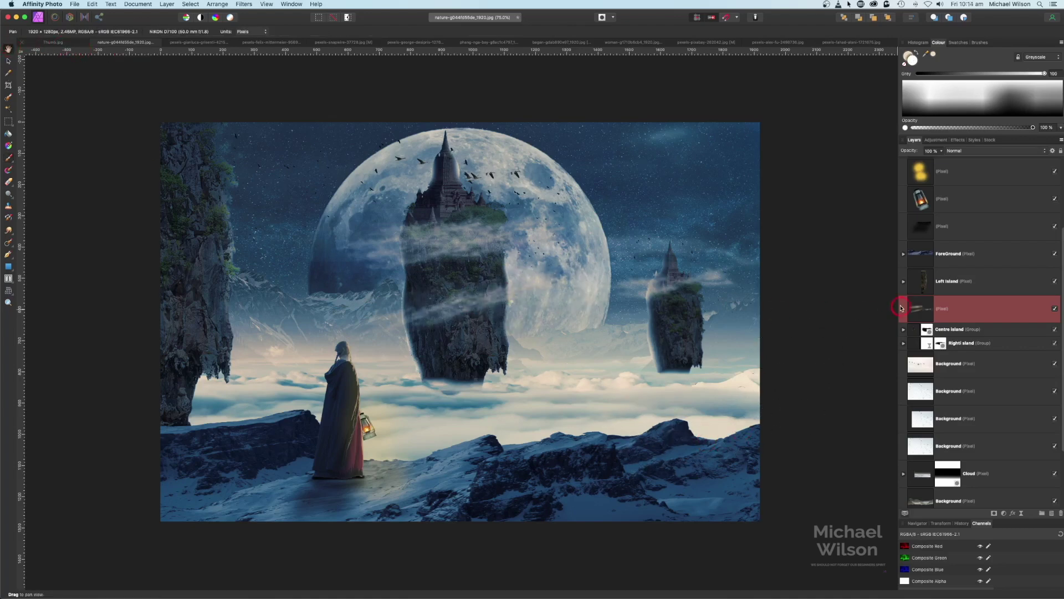
scroll(933, 287, "up", 4)
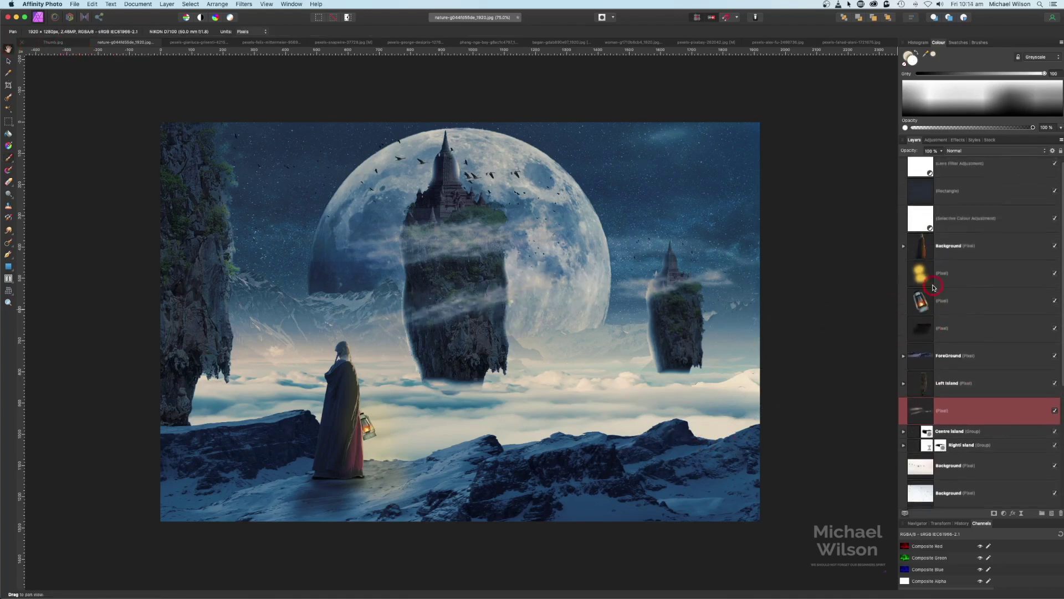
Select all layers from the Lens Filter adjustment down to the locked Background and merge the selection into one pixel layer.
left_click(955, 174)
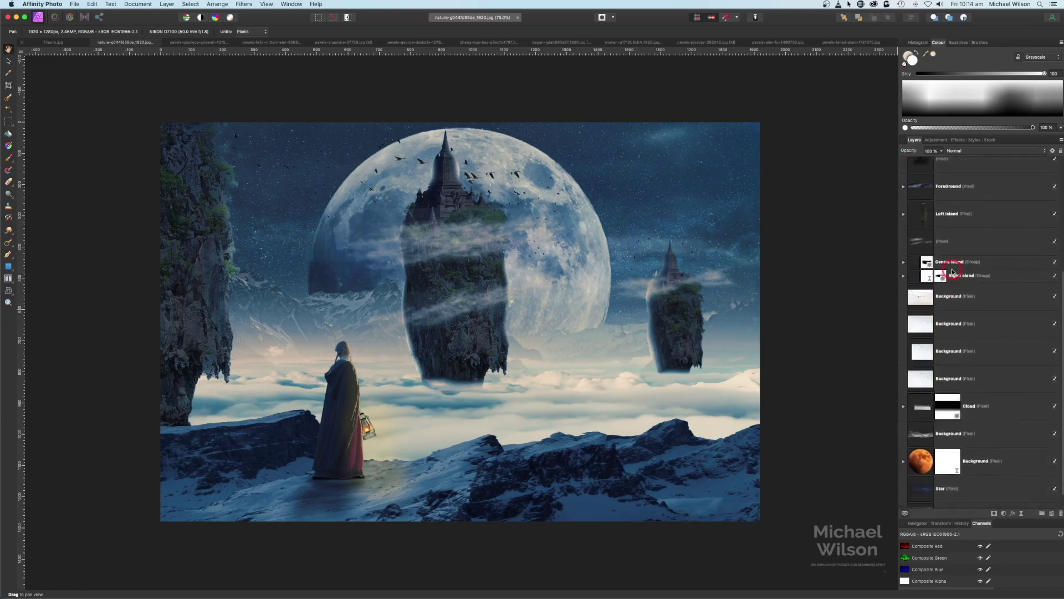
scroll(952, 271, "down", 7)
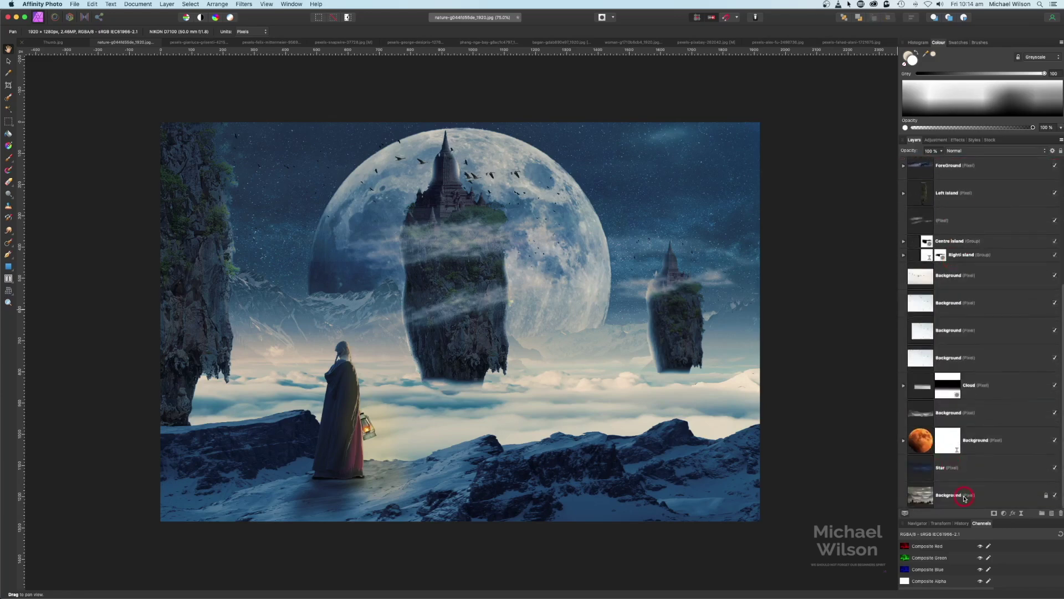
left_click(964, 498, "shift")
left_click(166, 6)
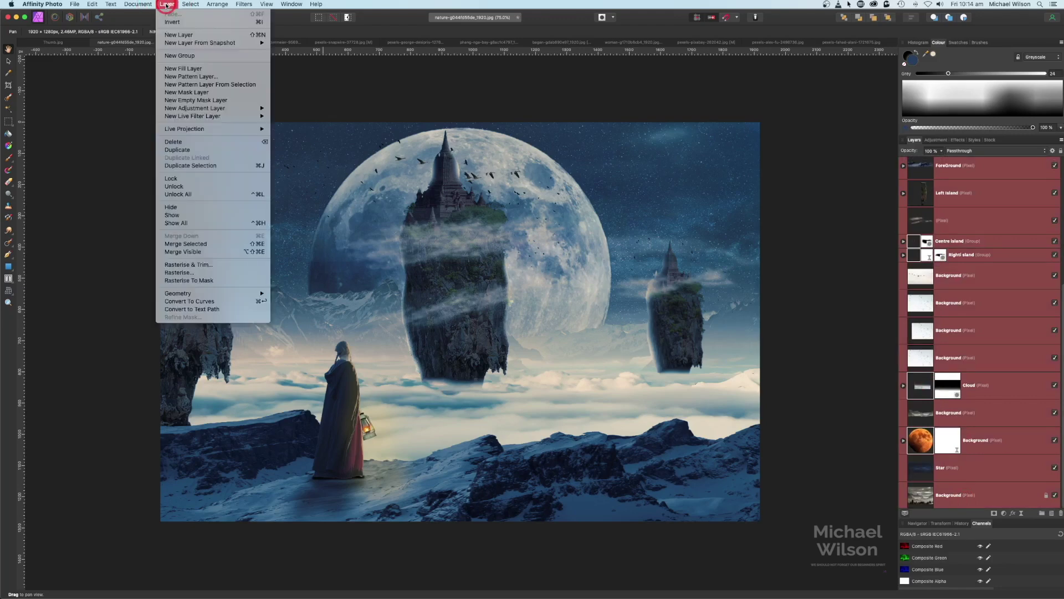
left_click(185, 244)
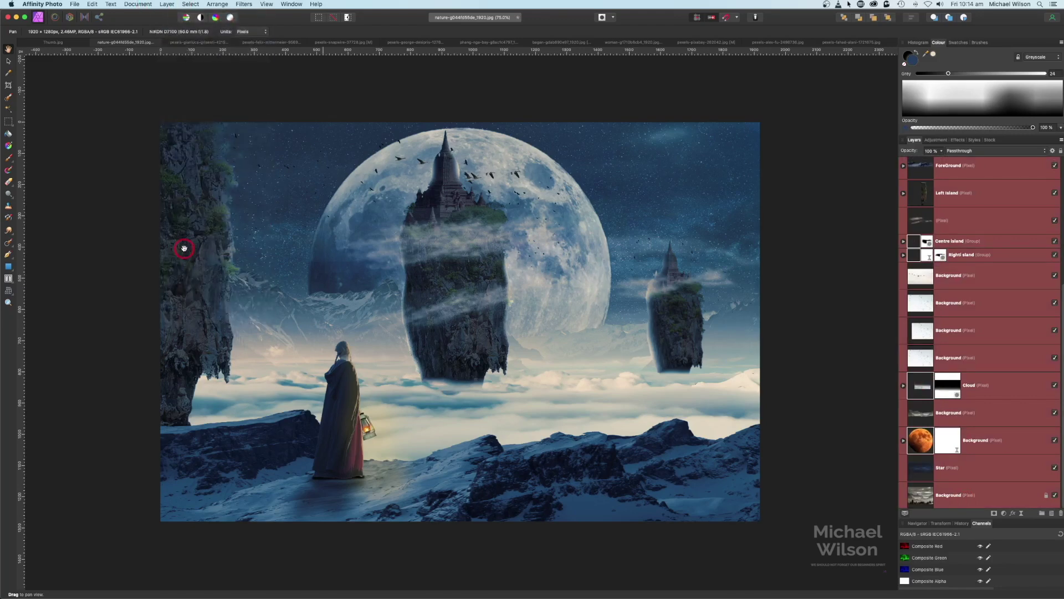
In the Develop persona, set Exposure to about -0.64, Contrast to -9% and Clarity to 67%, slightly lowering Saturation and raising Vibrance.
left_click(70, 19)
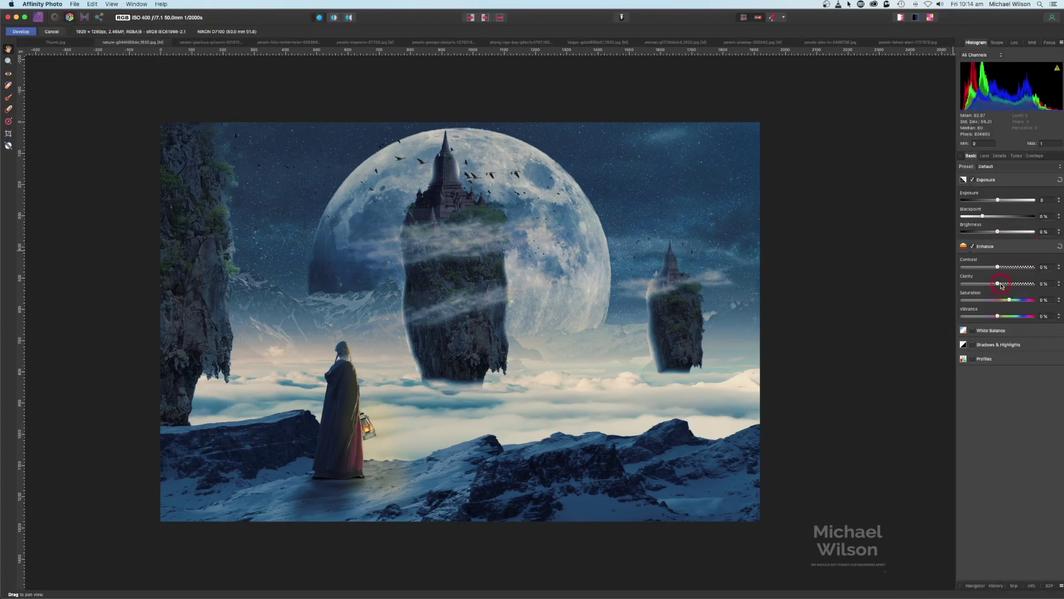
mouse_move(1000, 285)
left_mouse_down()
mouse_move(1022, 284)
mouse_move(991, 267)
left_mouse_up()
left_click_drag(997, 201, 993, 200)
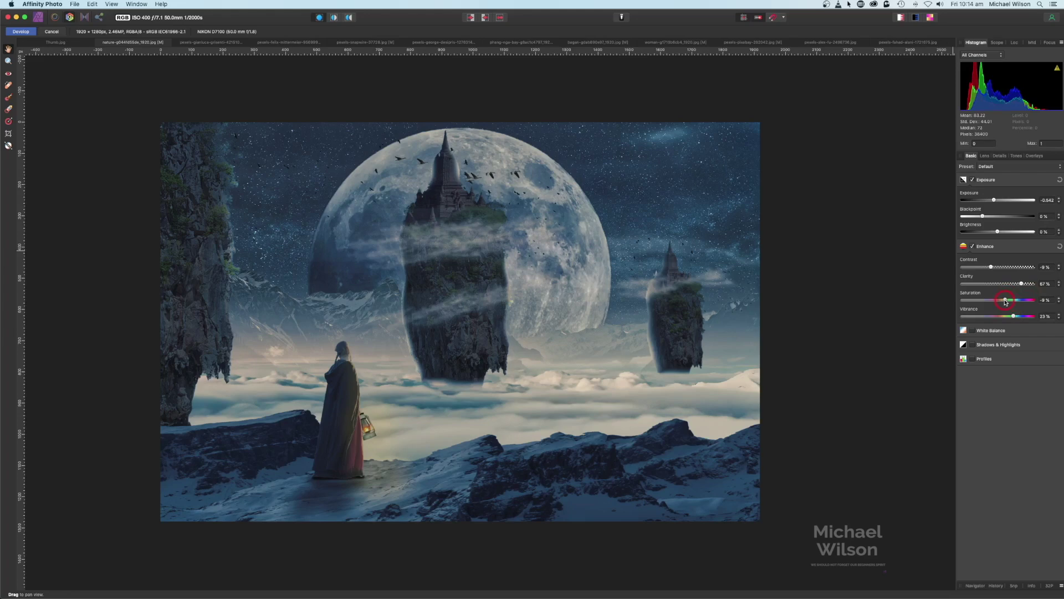
Enable Detail Refinement with Radius and Amount at about 50%, turn on Noise Addition, and develop the merged layer.
left_click(1000, 156)
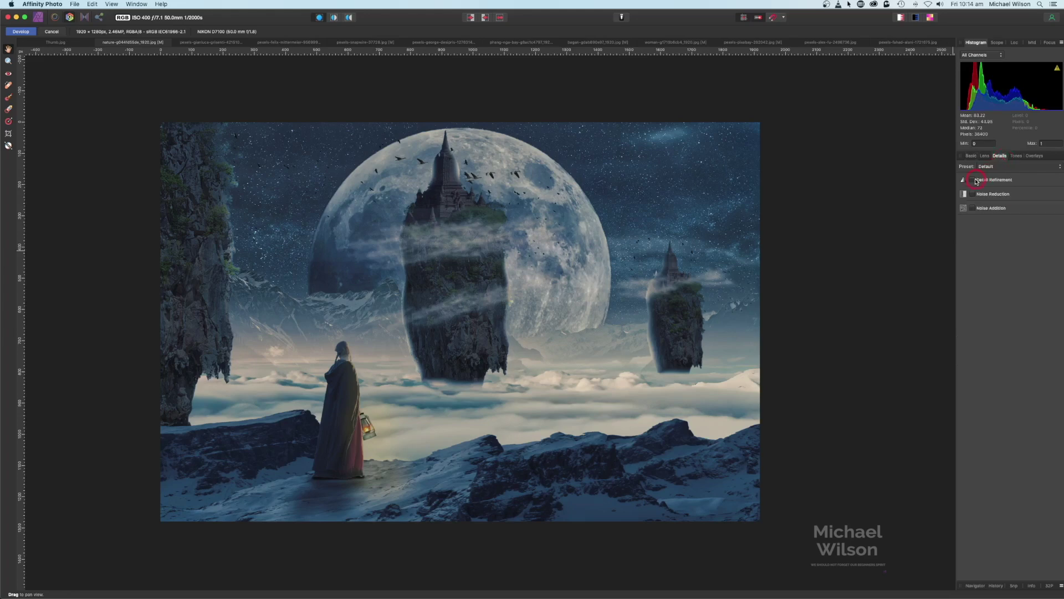
left_click(973, 181)
left_click_drag(964, 200, 997, 216)
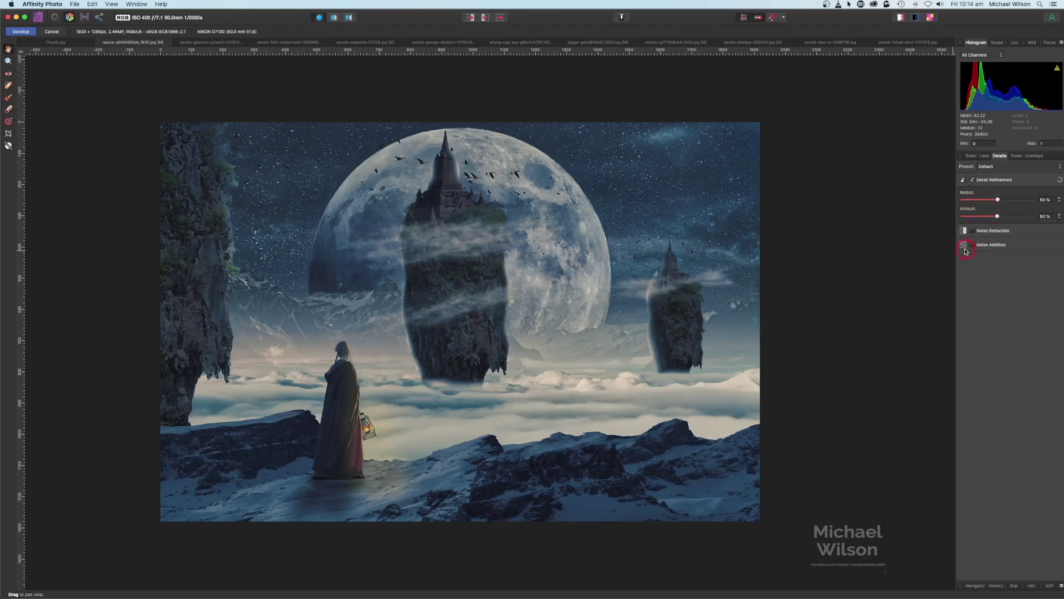
left_click(973, 245)
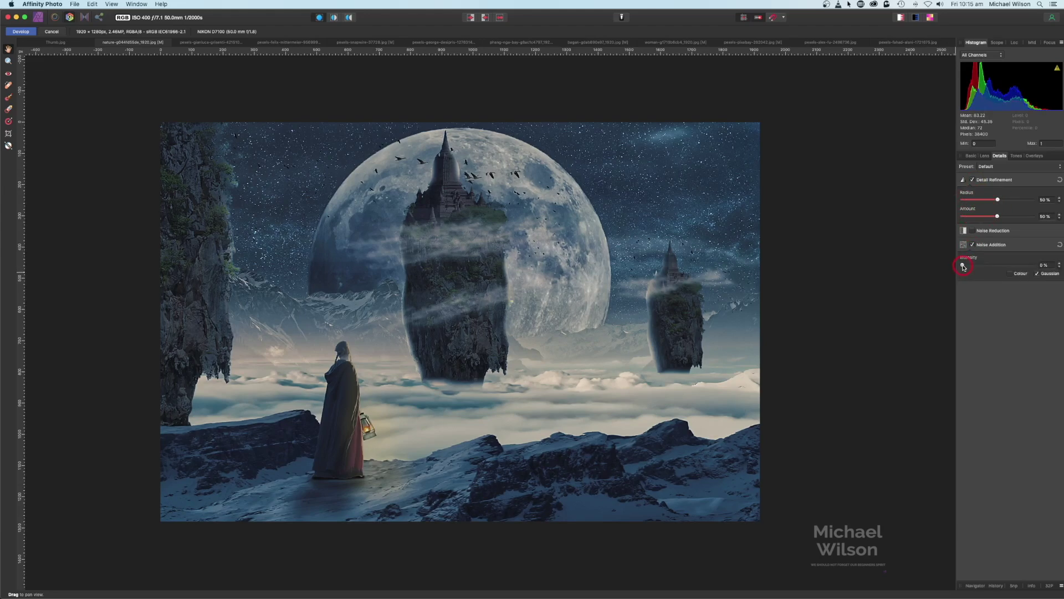
left_click(20, 32)
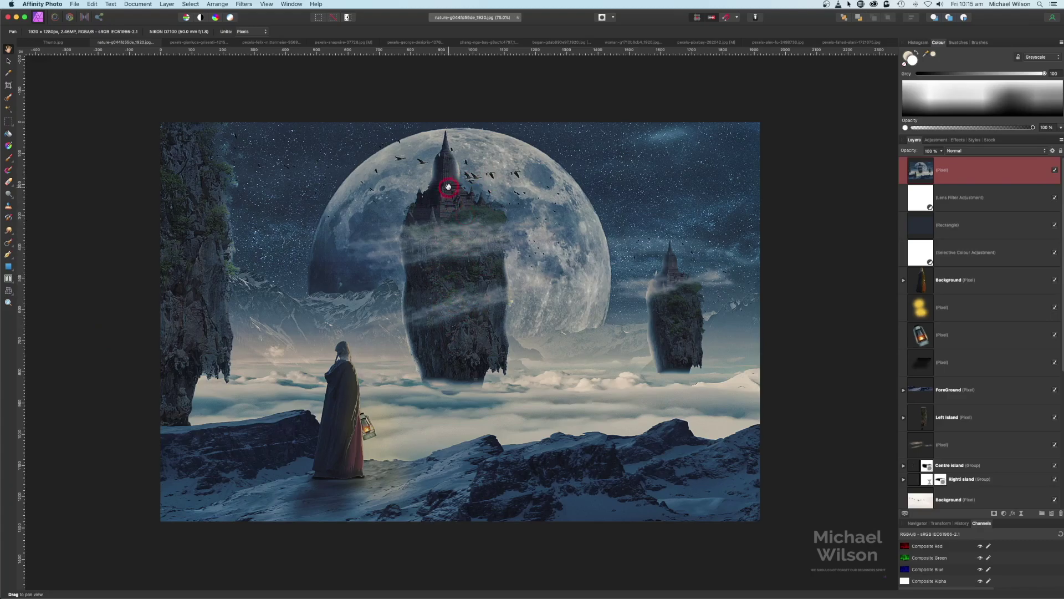
left_click(440, 237)
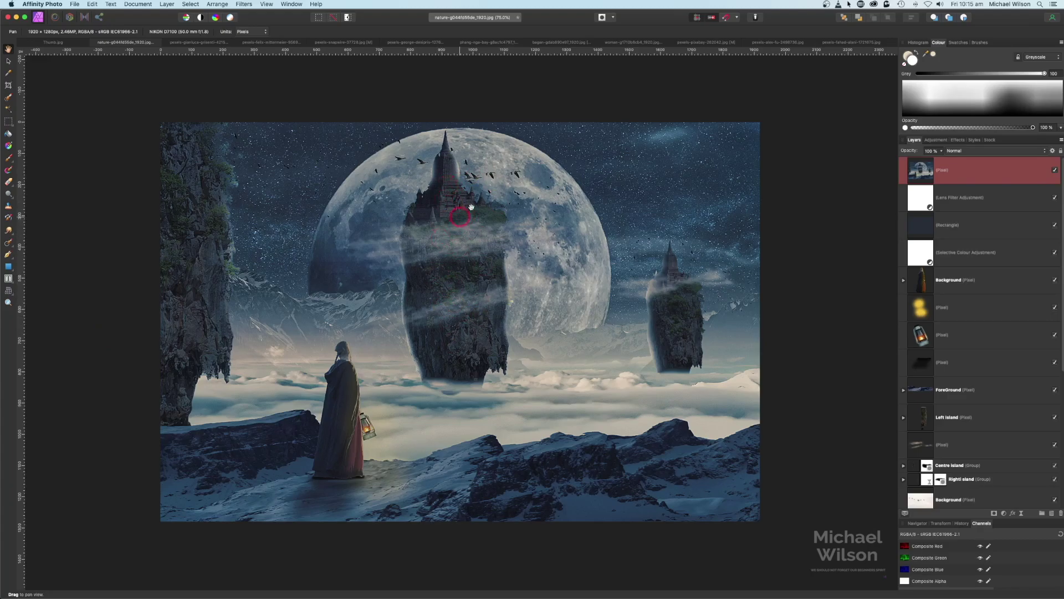